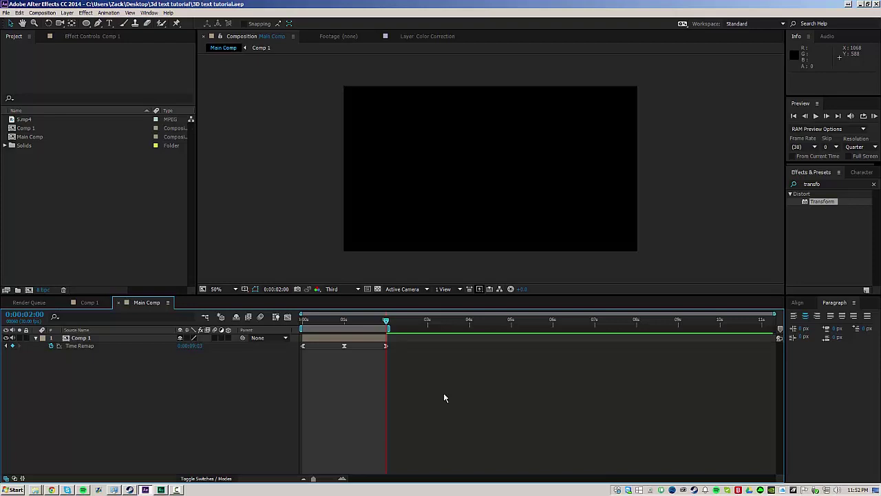
Step: Play a RAM preview of the finished Introduction text animation in Main Comp
{"action": "key", "text": "KP_0"}
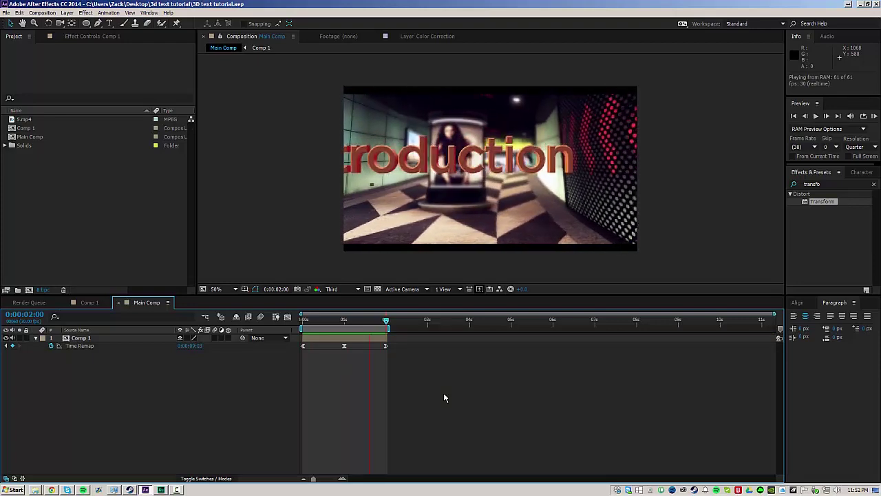
{"action": "key", "text": "space"}
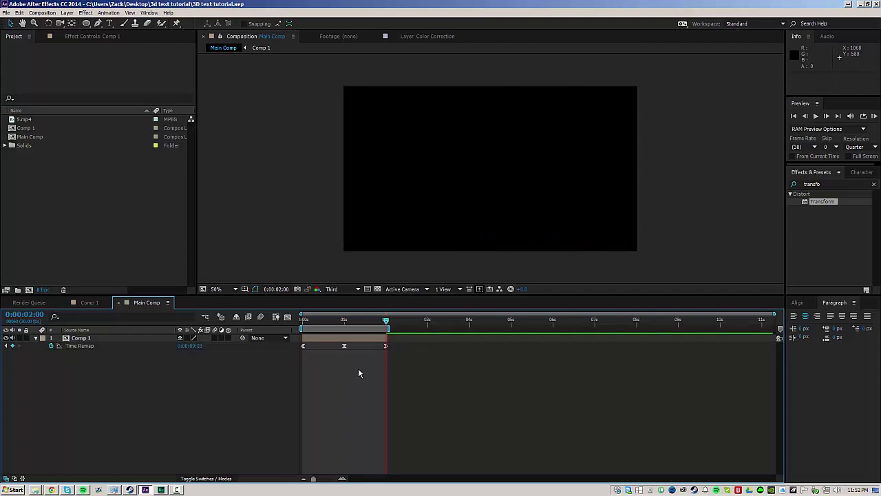
{"action": "key", "text": "ctrl+k"}
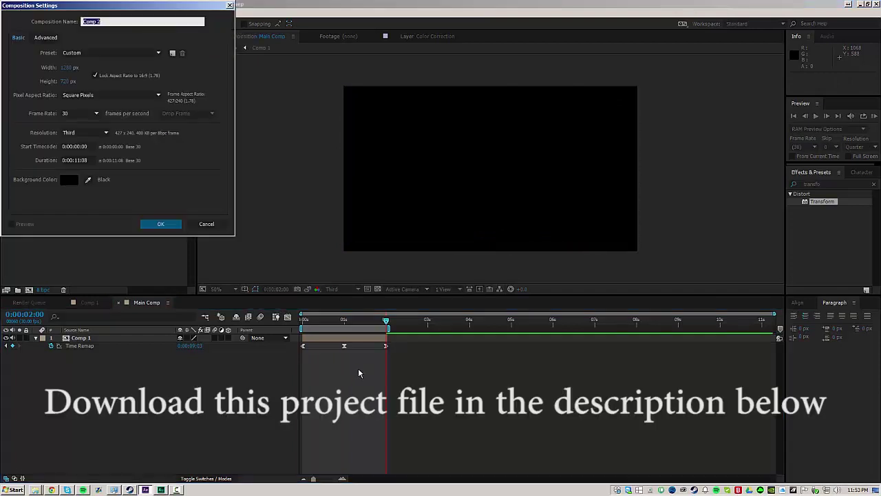
{"action": "left_click", "coordinate": [217, 225]}
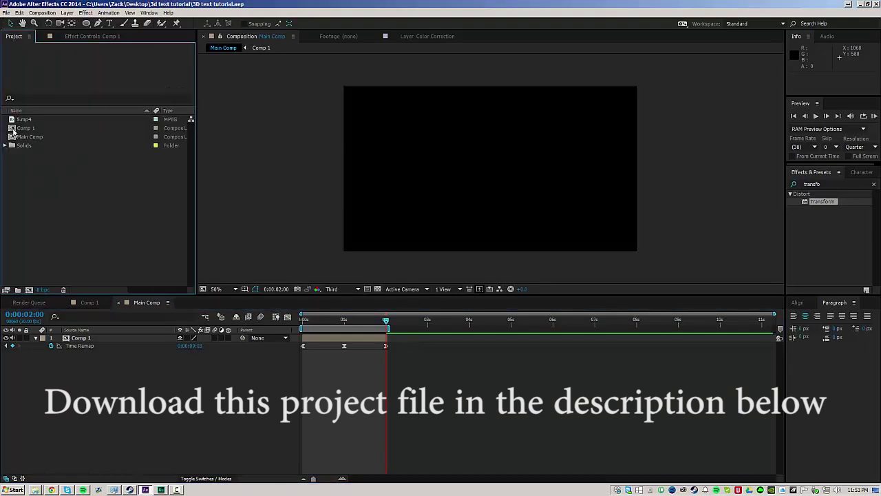
Step: Create a new composition from the 5.mp4 footage and run Track Camera on its layer
{"action": "left_click_drag", "start_coordinate": [22, 121], "coordinate": [28, 289]}
{"action": "left_click", "coordinate": [501, 408]}
{"action": "left_click_drag", "start_coordinate": [342, 319], "coordinate": [301, 318]}
{"action": "right_click", "coordinate": [105, 338]}
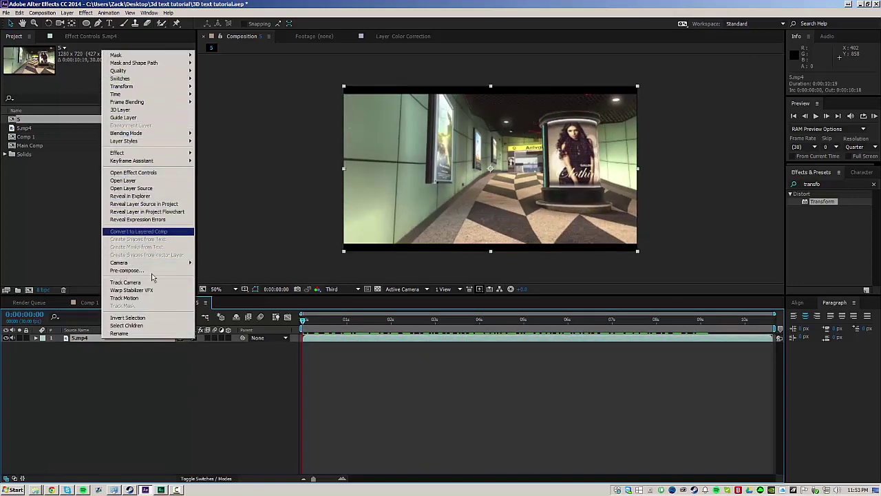
{"action": "left_click", "coordinate": [125, 282]}
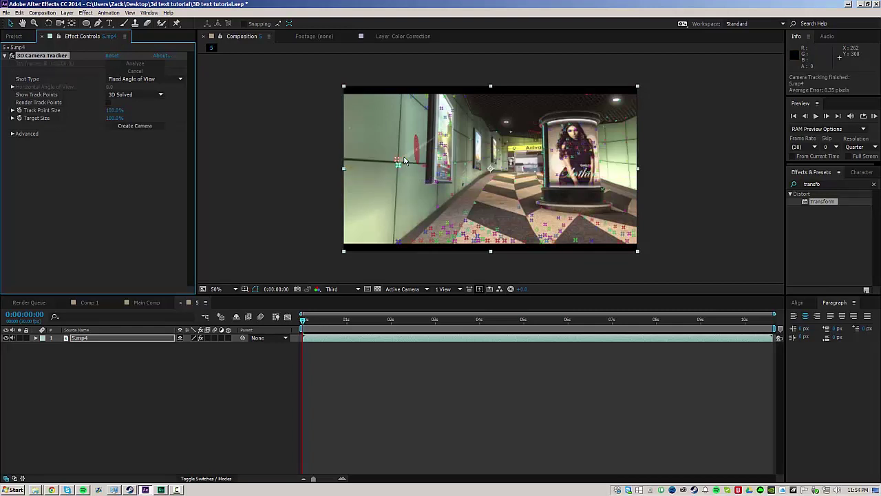
Step: At 0:00:03:13, select the track points on the floor in front of the poster column and create a text and camera from them
{"action": "left_click_drag", "start_coordinate": [307, 321], "coordinate": [454, 313]}
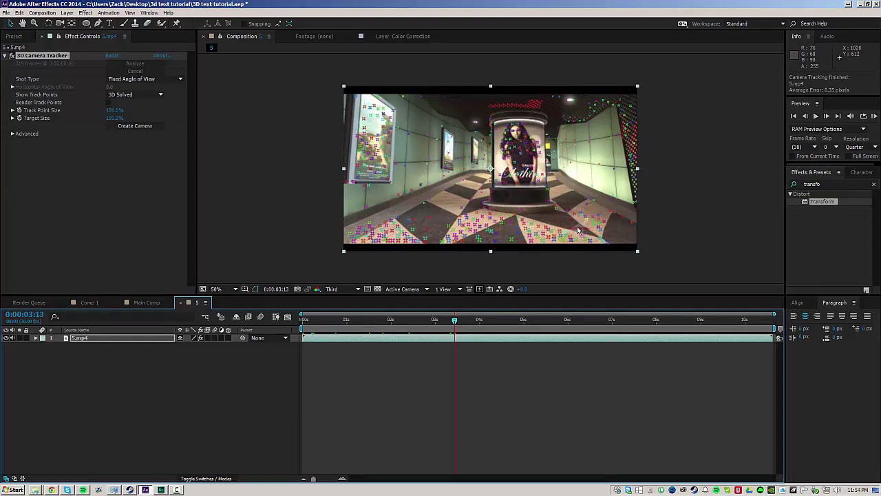
{"action": "mouse_move", "coordinate": [562, 225]}
{"action": "left_mouse_down"}
{"action": "mouse_move", "coordinate": [482, 222]}
{"action": "mouse_move", "coordinate": [444, 236]}
{"action": "mouse_move", "coordinate": [584, 243]}
{"action": "mouse_move", "coordinate": [552, 219]}
{"action": "mouse_move", "coordinate": [505, 236]}
{"action": "left_mouse_up"}
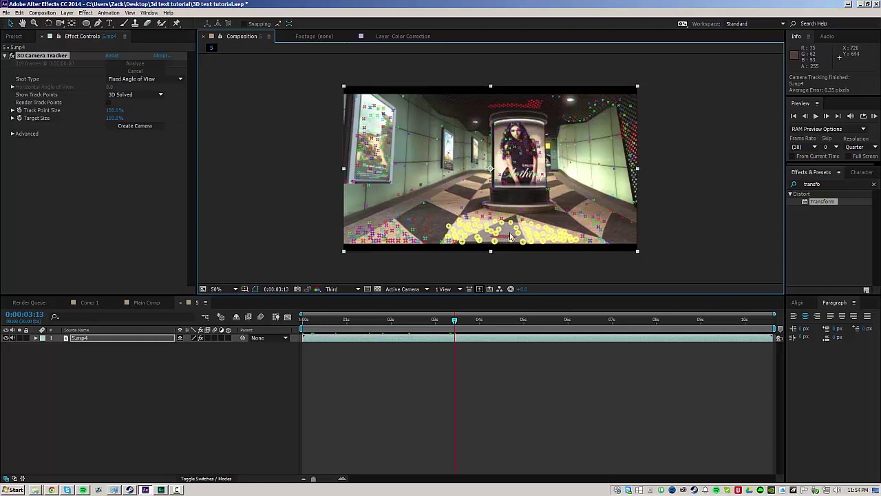
{"action": "right_click", "coordinate": [517, 231]}
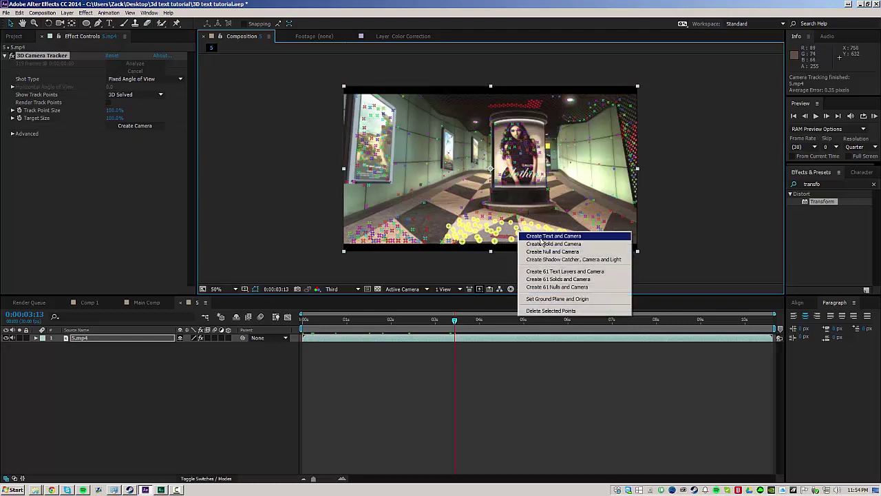
{"action": "left_click", "coordinate": [534, 236]}
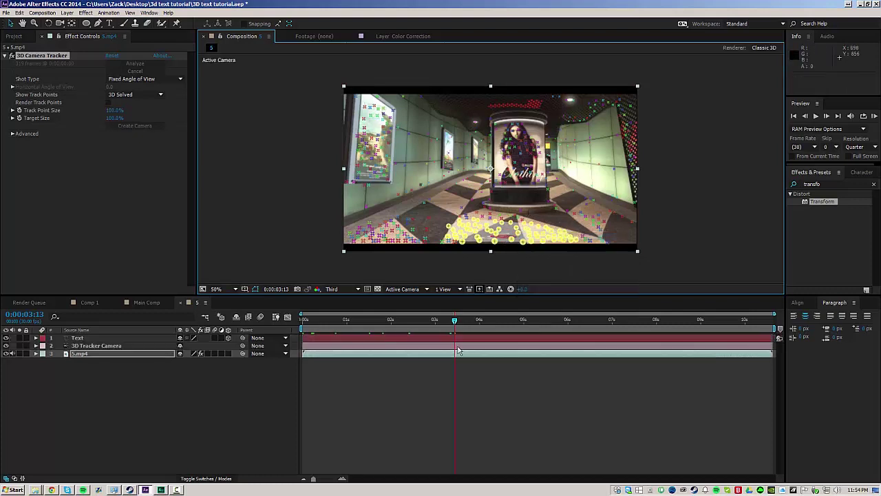
{"action": "left_click", "coordinate": [386, 400]}
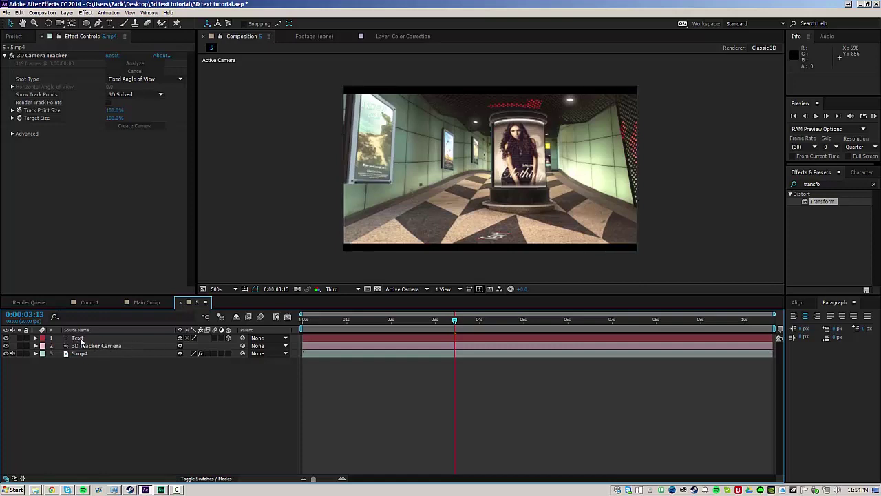
Step: Turn off 3D for the Text layer and reset its position
{"action": "left_click", "coordinate": [78, 338]}
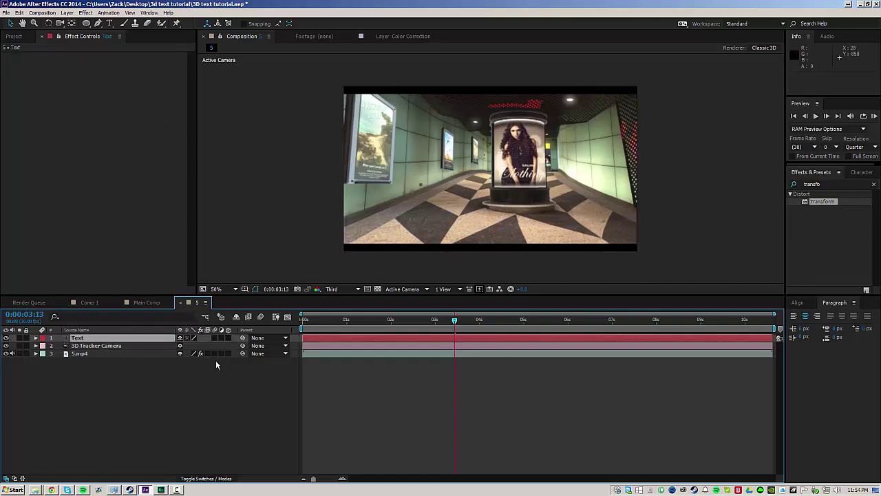
{"action": "left_click", "coordinate": [130, 387]}
{"action": "left_click", "coordinate": [125, 340]}
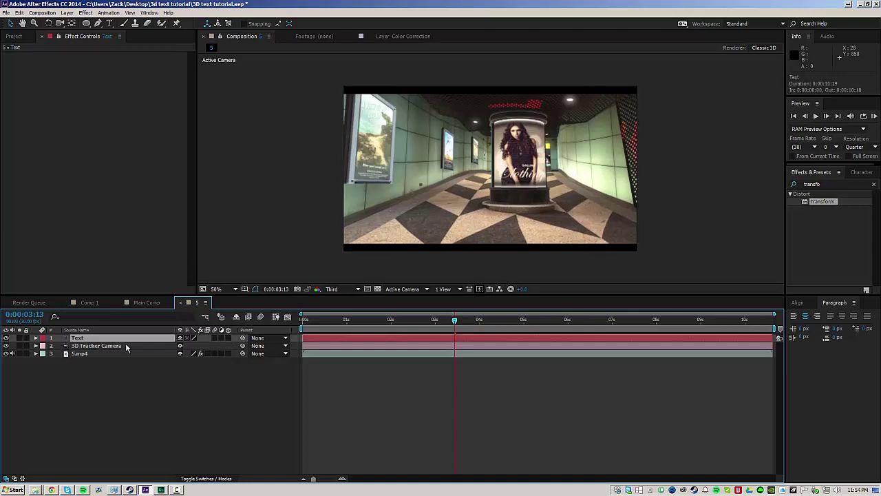
{"action": "key", "text": "p"}
{"action": "right_click", "coordinate": [84, 347]}
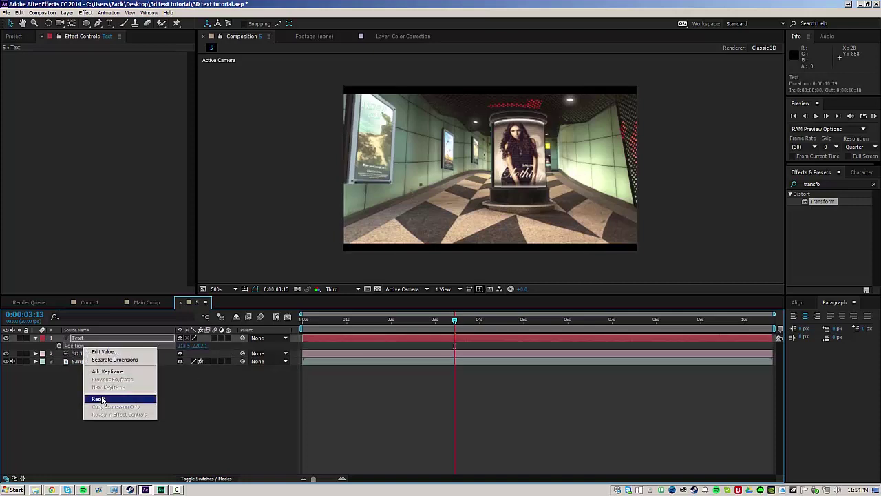
{"action": "left_click", "coordinate": [98, 399]}
Step: Scale the Text layer down to about 309%
{"action": "left_click", "coordinate": [94, 338]}
{"action": "key", "text": "s"}
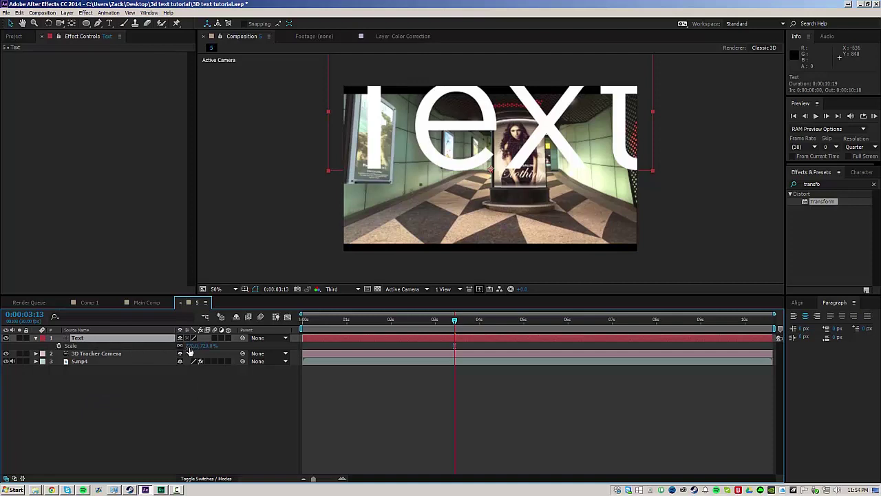
{"action": "left_click_drag", "start_coordinate": [188, 346], "coordinate": [21, 353]}
{"action": "left_click", "coordinate": [294, 421]}
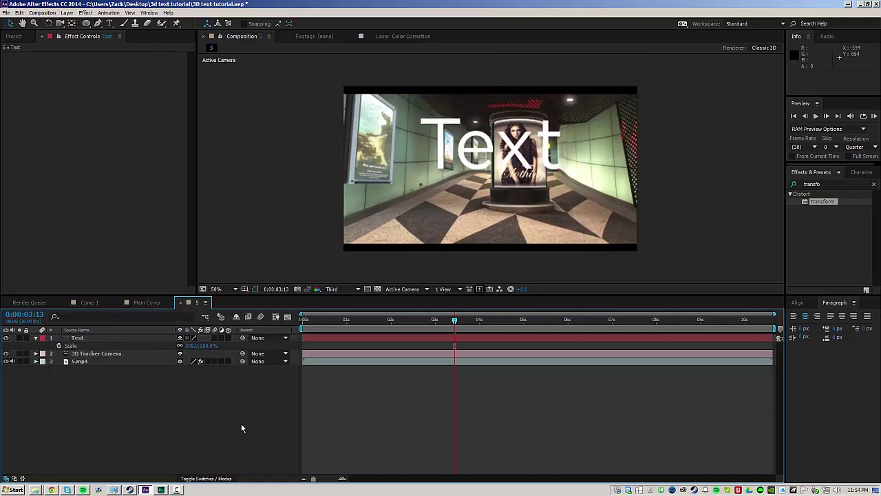
Step: Create a new full-composition black solid named element
{"action": "key", "text": "ctrl+y"}
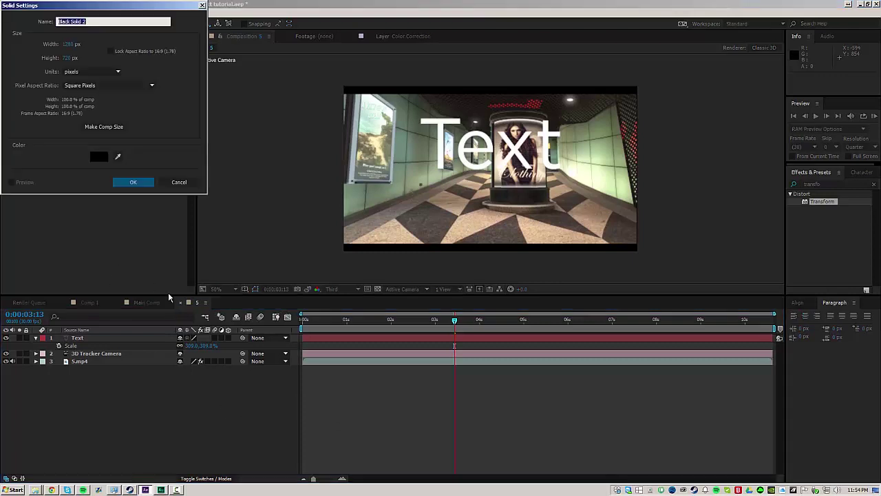
{"action": "type", "text": "element"}
{"action": "key", "text": "Return"}
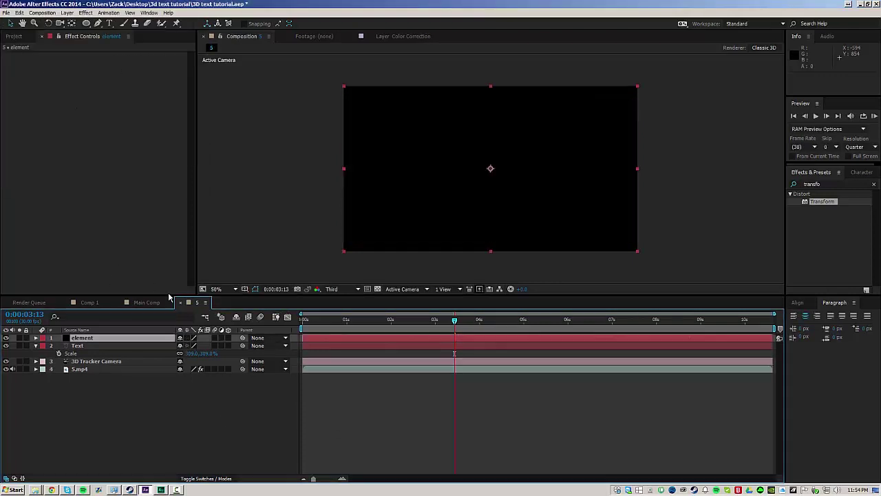
Step: Find the Video Copilot Element effect and apply it to the element solid
{"action": "key", "text": "ctrl+5"}
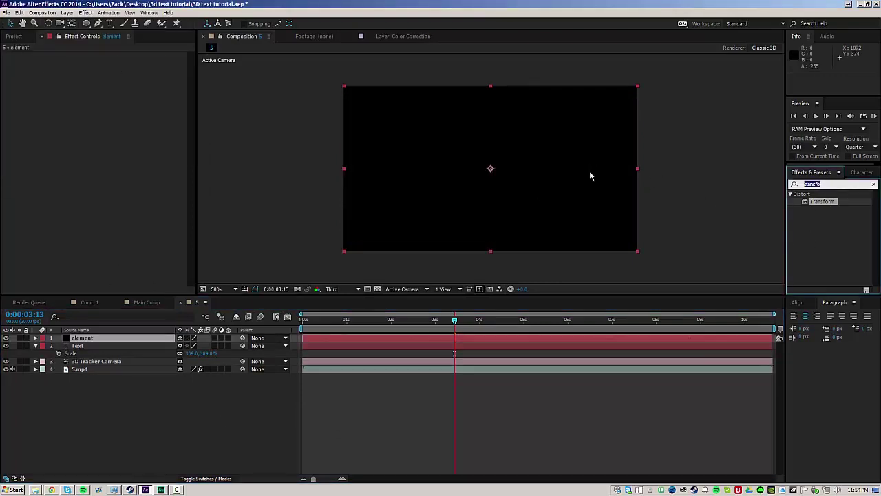
{"action": "type", "text": "eleme"}
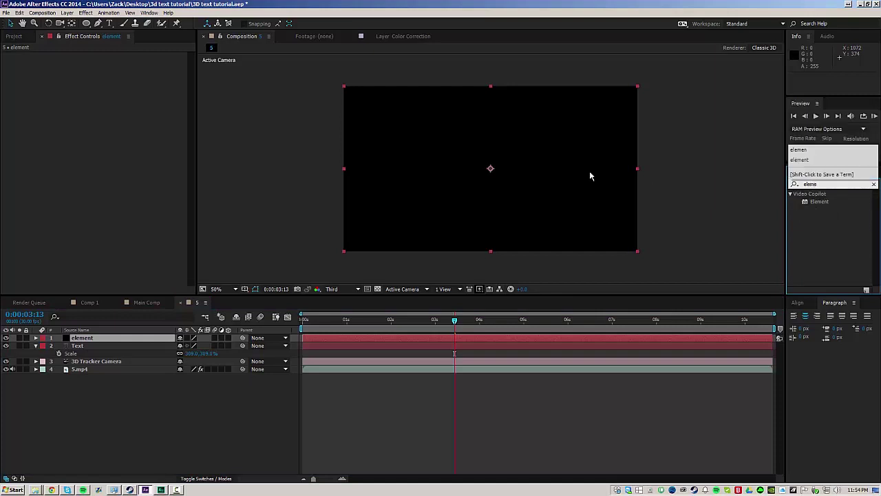
{"action": "left_click_drag", "start_coordinate": [820, 202], "coordinate": [115, 338]}
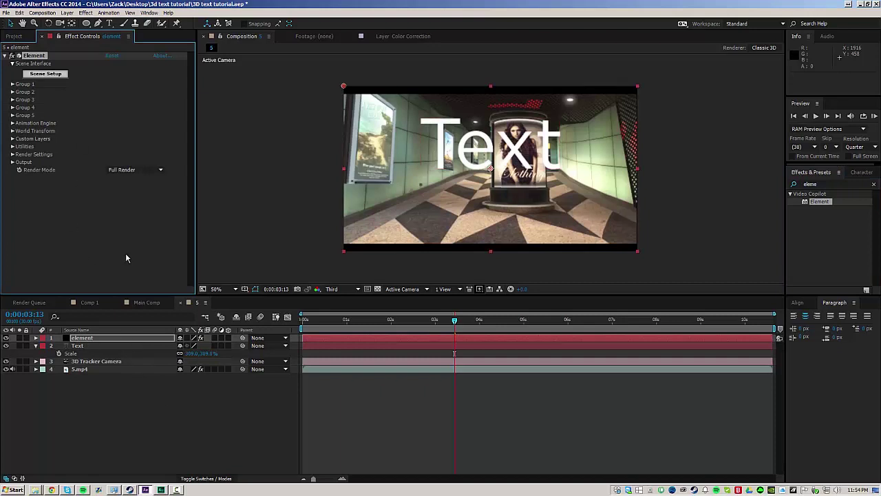
Step: Assign the Text layer as Path Layer 1 in Element's custom text and masks settings
{"action": "left_click", "coordinate": [12, 138]}
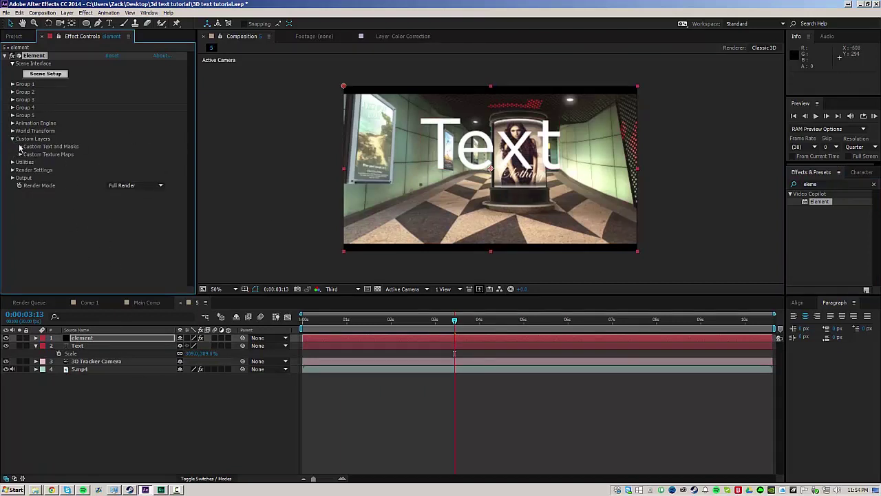
{"action": "left_click", "coordinate": [19, 146]}
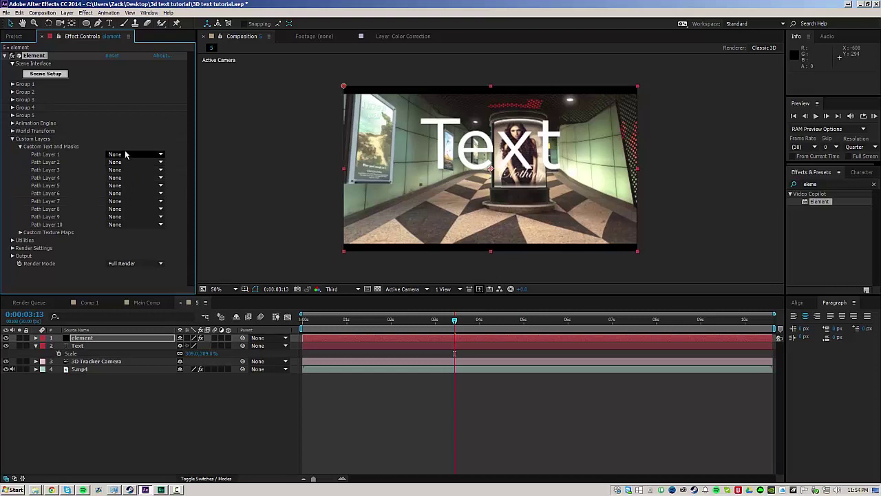
{"action": "left_click", "coordinate": [125, 154]}
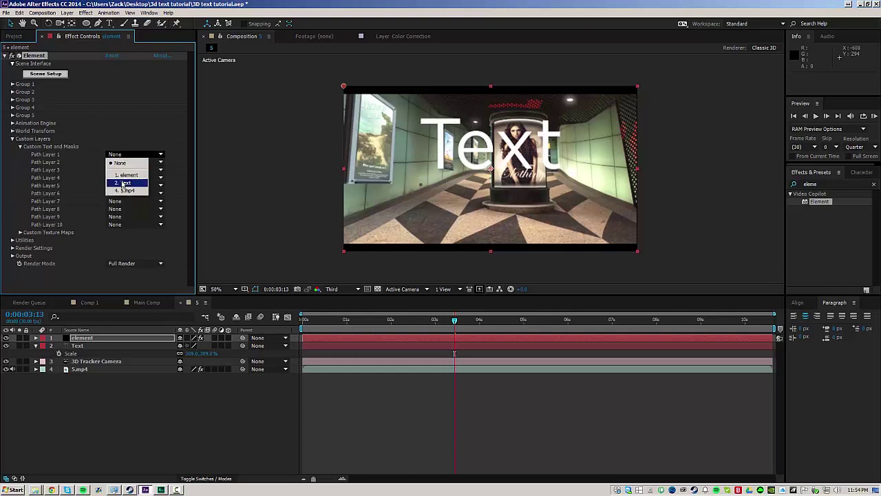
{"action": "left_click", "coordinate": [124, 182]}
Step: Change the wording of the Text layer to "Introduction"
{"action": "left_click", "coordinate": [101, 343]}
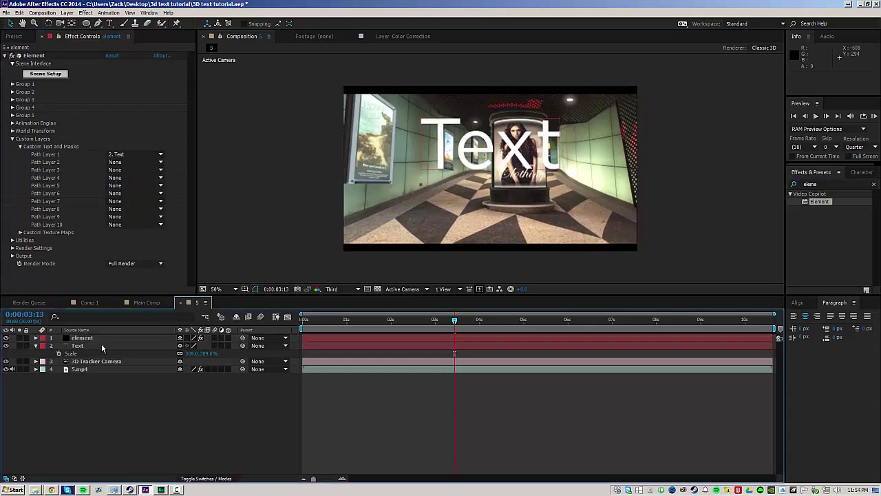
{"action": "left_click", "coordinate": [101, 343]}
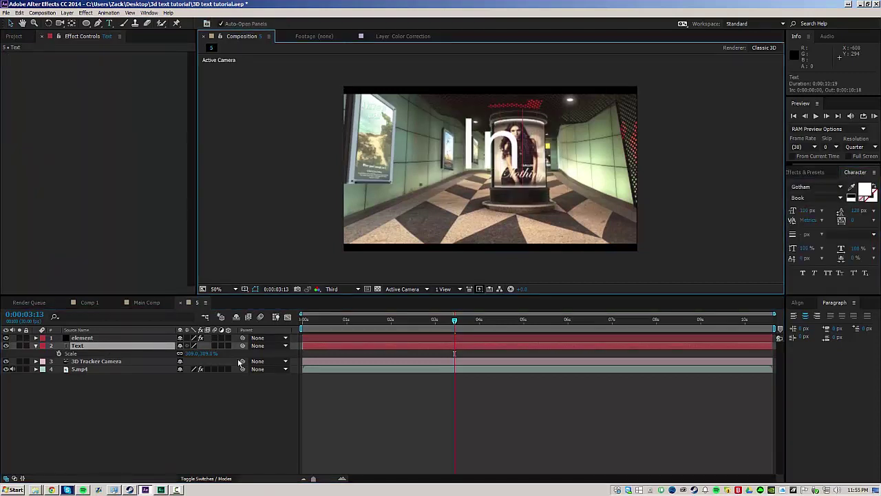
{"action": "type", "text": "tro"}
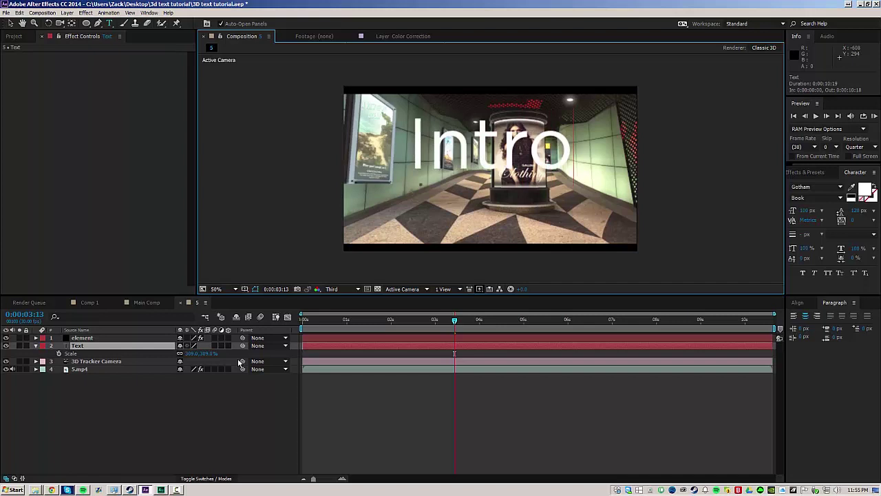
{"action": "type", "text": "duction"}
{"action": "key", "text": "ctrl+Return"}
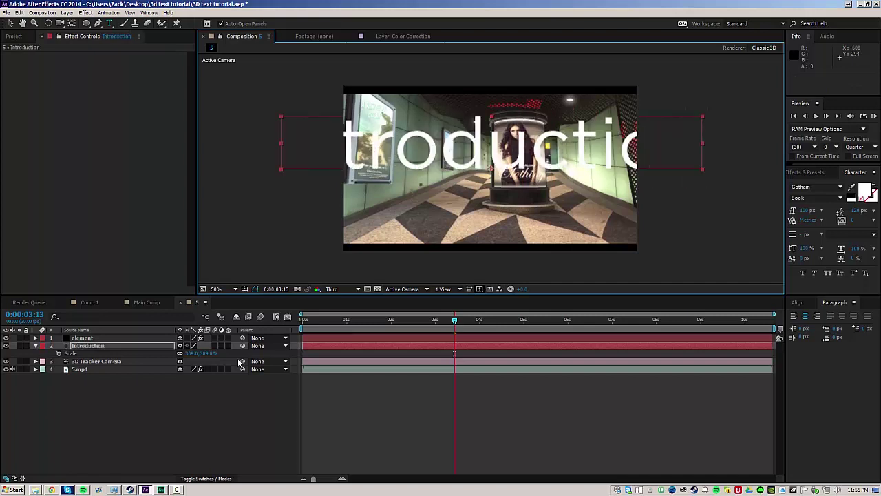
{"action": "key", "text": "v"}
{"action": "left_click", "coordinate": [157, 395]}
Step: Open Element's Scene Setup from the element solid and extrude the text path into a 3D model
{"action": "left_click", "coordinate": [82, 337]}
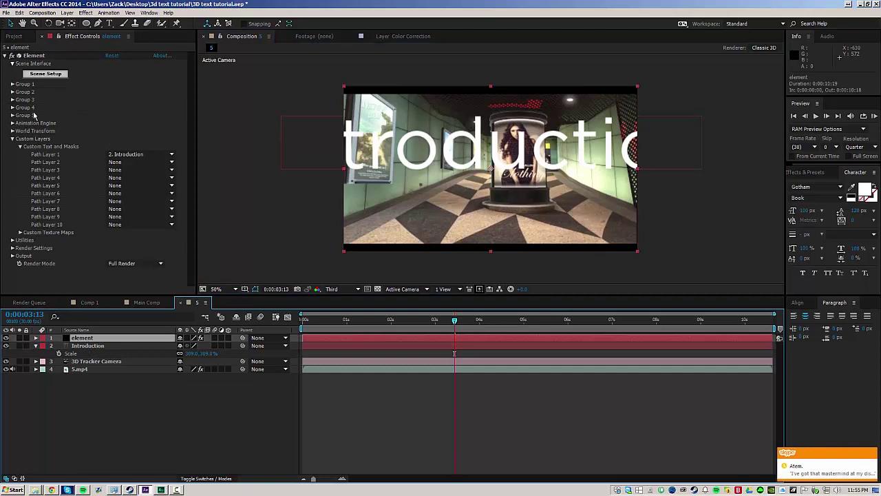
{"action": "left_click", "coordinate": [44, 75]}
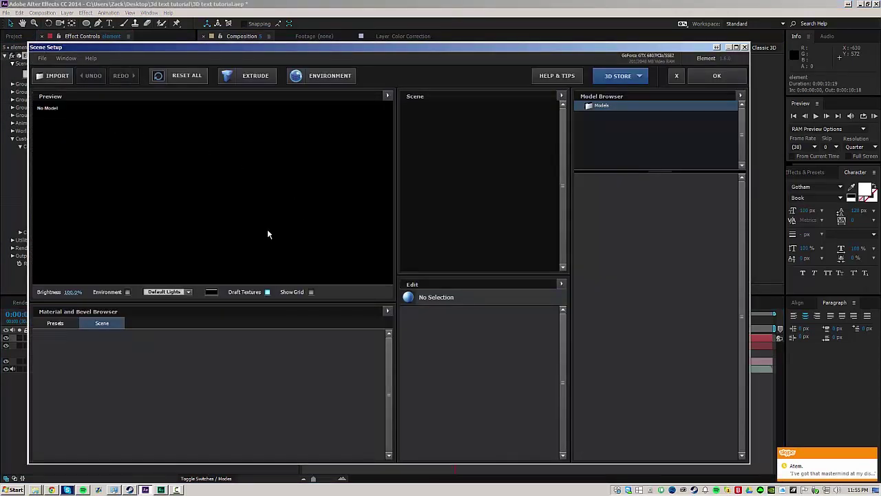
{"action": "left_click", "coordinate": [236, 77]}
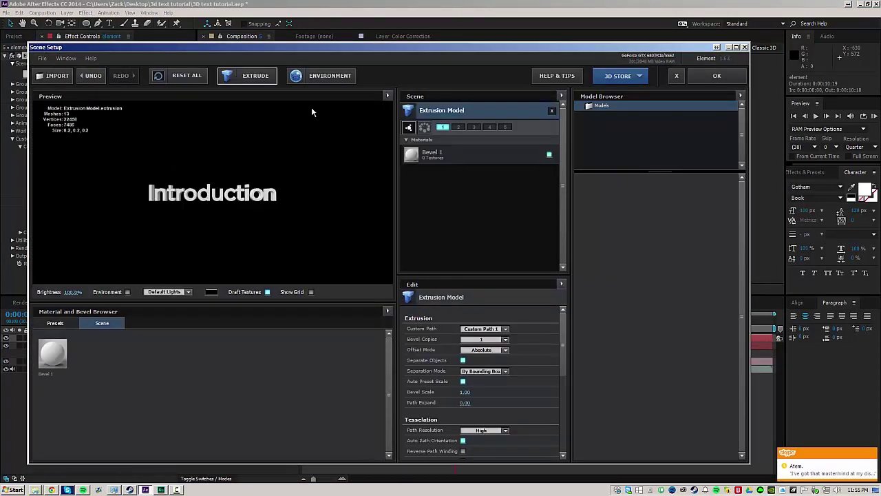
Step: Examine the extruded text from several angles and review its custom path, transform and texture mapping settings
{"action": "left_click_drag", "start_coordinate": [227, 188], "coordinate": [249, 186]}
{"action": "scroll", "coordinate": [222, 188], "scroll_direction": "up", "scroll_amount": 3}
{"action": "scroll", "coordinate": [222, 190], "scroll_direction": "up", "scroll_amount": 3}
{"action": "scroll", "coordinate": [249, 186], "scroll_direction": "down", "scroll_amount": 2}
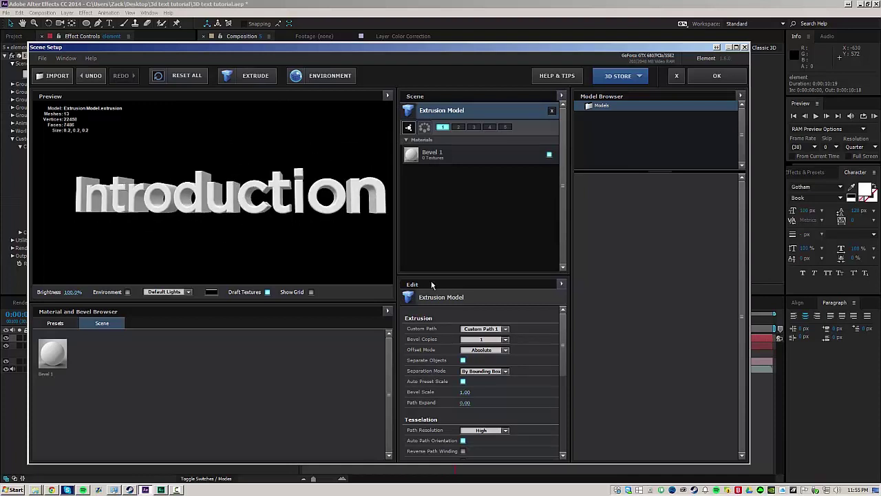
{"action": "left_click", "coordinate": [487, 328]}
{"action": "left_click", "coordinate": [524, 328]}
{"action": "left_click", "coordinate": [484, 329]}
{"action": "left_click", "coordinate": [537, 326]}
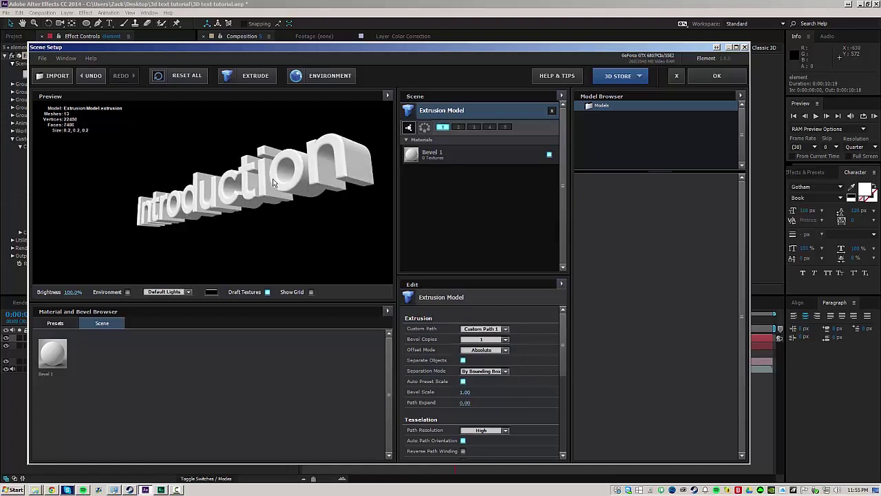
{"action": "left_click_drag", "start_coordinate": [565, 340], "coordinate": [567, 422]}
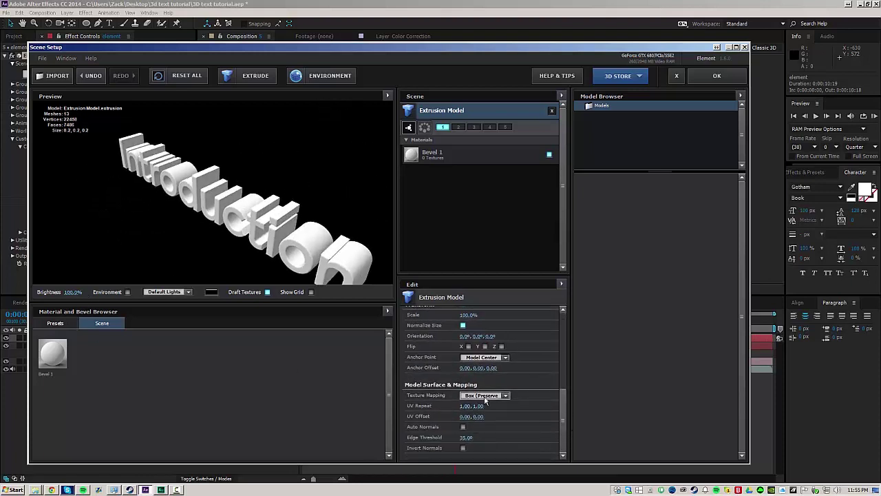
{"action": "left_click_drag", "start_coordinate": [563, 408], "coordinate": [562, 401]}
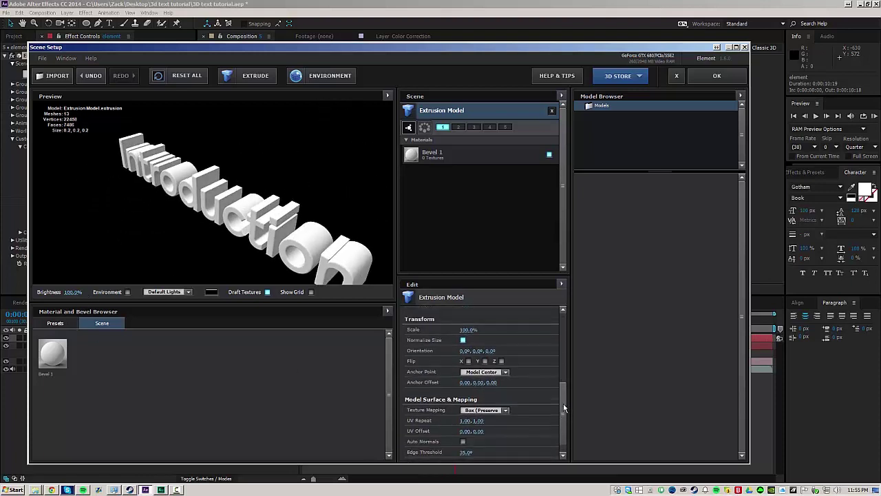
Step: Set the diffuse color of the extrusion model's Bevel 1 material to orange, about FF9D4E
{"action": "left_click", "coordinate": [435, 158]}
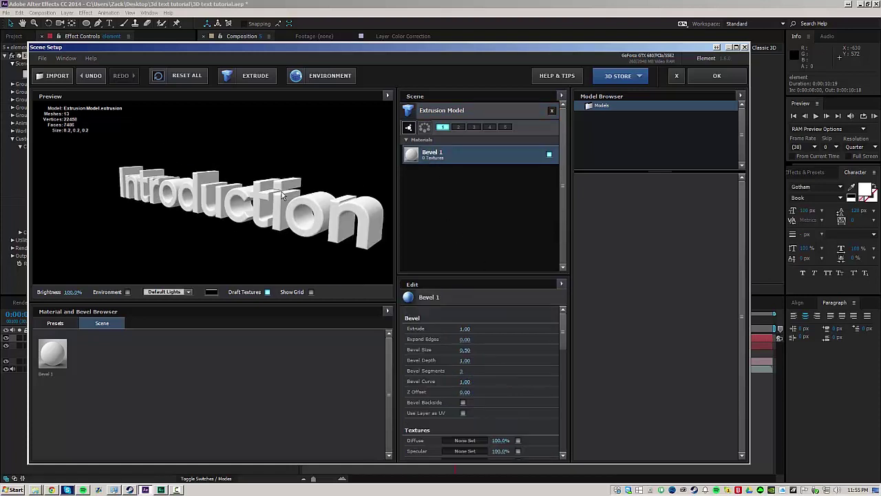
{"action": "left_click_drag", "start_coordinate": [484, 274], "coordinate": [481, 256]}
{"action": "left_click_drag", "start_coordinate": [566, 297], "coordinate": [638, 359]}
{"action": "left_click", "coordinate": [467, 355]}
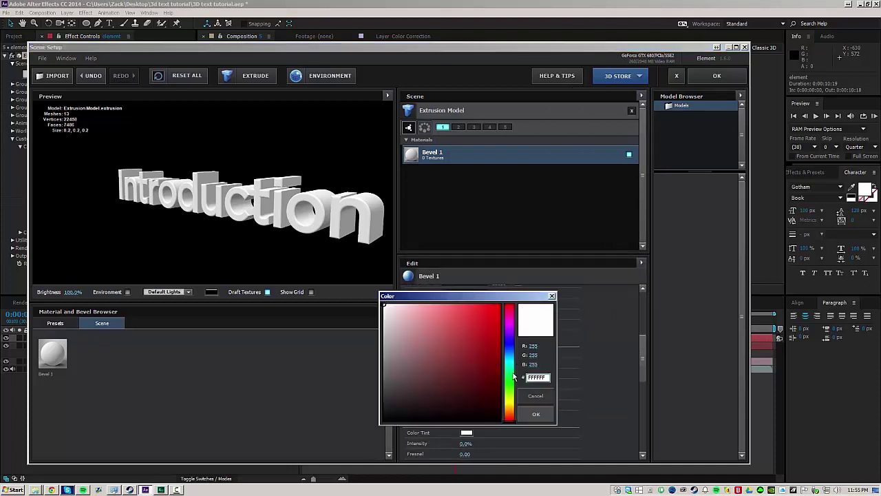
{"action": "left_click_drag", "start_coordinate": [513, 377], "coordinate": [511, 416]}
{"action": "left_click_drag", "start_coordinate": [431, 325], "coordinate": [468, 303]}
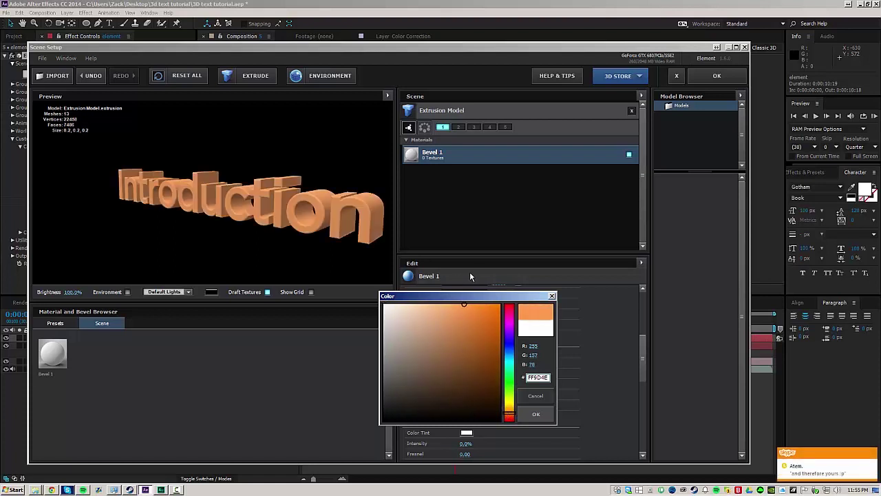
{"action": "left_click_drag", "start_coordinate": [475, 271], "coordinate": [466, 267]}
{"action": "left_click", "coordinate": [536, 414]}
Step: Set the Bevel 1 material's reflection intensity to 79% and its reflection Fresnel to 1.00, keeping the white color tint
{"action": "left_click_drag", "start_coordinate": [642, 353], "coordinate": [642, 362]}
{"action": "scroll", "coordinate": [642, 362], "scroll_direction": "down", "scroll_amount": 3}
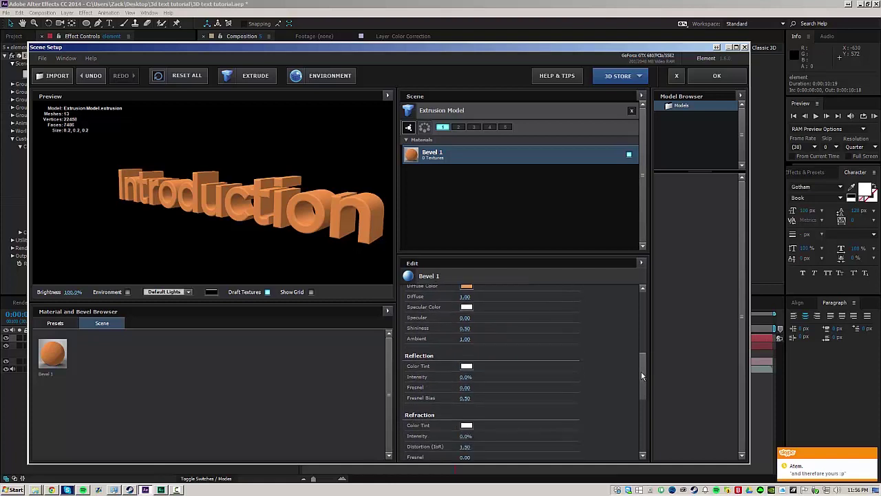
{"action": "left_click", "coordinate": [466, 366]}
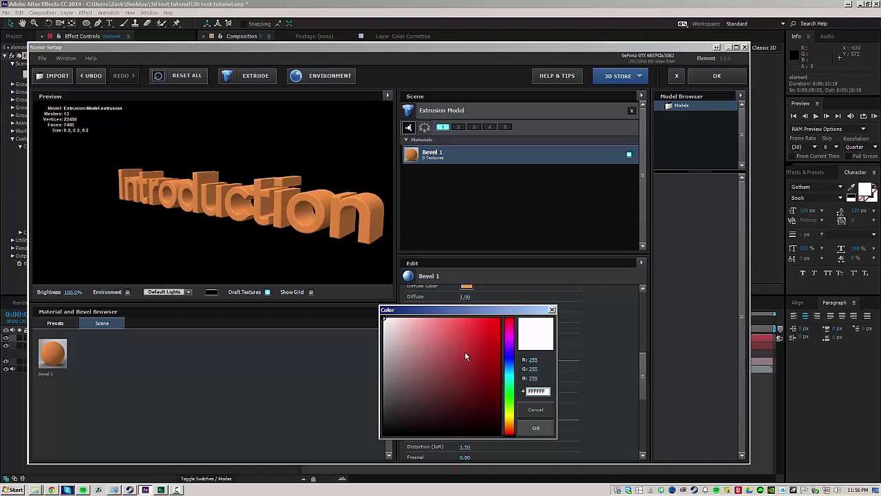
{"action": "left_click", "coordinate": [539, 432]}
{"action": "left_click_drag", "start_coordinate": [462, 378], "coordinate": [539, 383]}
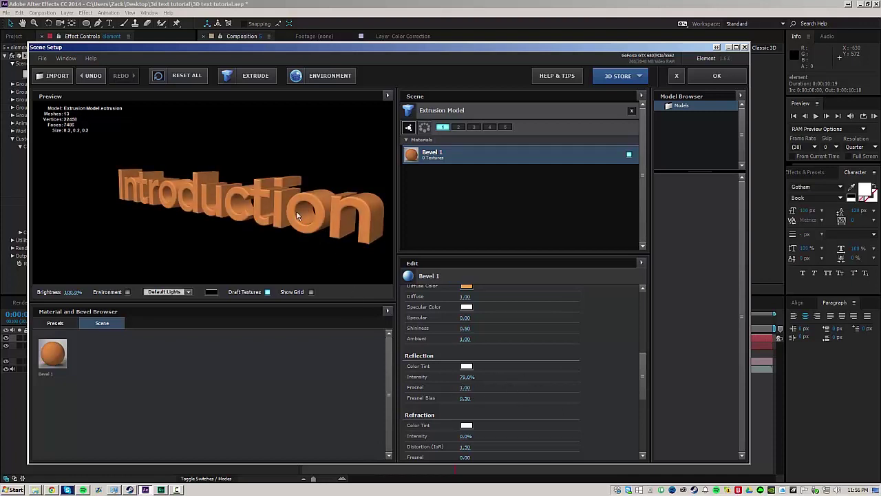
Step: Raise the Bevel 1 material's Fresnel Bias to 0.89 and its reflection intensity to 91%
{"action": "mouse_move", "coordinate": [294, 215]}
{"action": "left_mouse_down"}
{"action": "mouse_move", "coordinate": [304, 208]}
{"action": "mouse_move", "coordinate": [278, 205]}
{"action": "mouse_move", "coordinate": [248, 241]}
{"action": "mouse_move", "coordinate": [254, 215]}
{"action": "mouse_move", "coordinate": [289, 206]}
{"action": "left_mouse_up"}
{"action": "scroll", "coordinate": [277, 202], "scroll_direction": "up", "scroll_amount": 5}
{"action": "scroll", "coordinate": [245, 235], "scroll_direction": "down", "scroll_amount": 6}
{"action": "scroll", "coordinate": [252, 214], "scroll_direction": "down", "scroll_amount": 3}
{"action": "scroll", "coordinate": [290, 207], "scroll_direction": "down", "scroll_amount": 2}
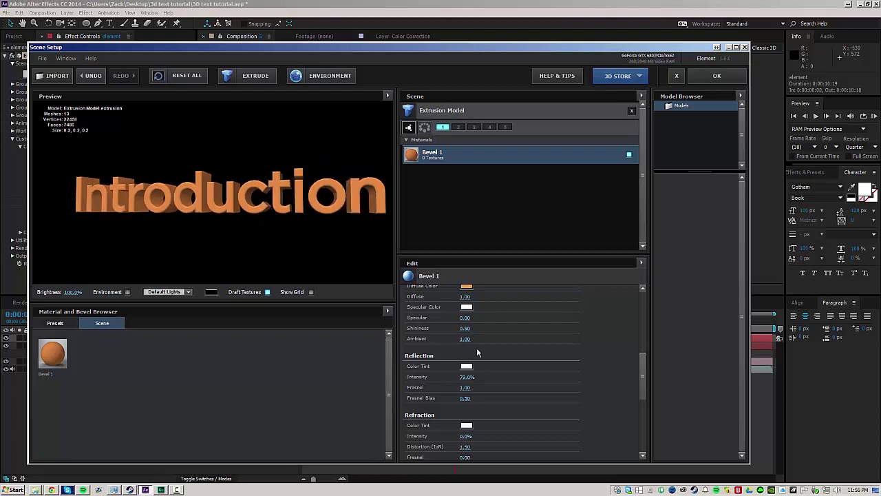
{"action": "left_click_drag", "start_coordinate": [469, 397], "coordinate": [481, 395]}
{"action": "mouse_move", "coordinate": [262, 184]}
{"action": "left_mouse_down"}
{"action": "mouse_move", "coordinate": [240, 190]}
{"action": "mouse_move", "coordinate": [254, 199]}
{"action": "left_mouse_up"}
{"action": "scroll", "coordinate": [240, 190], "scroll_direction": "up", "scroll_amount": 2}
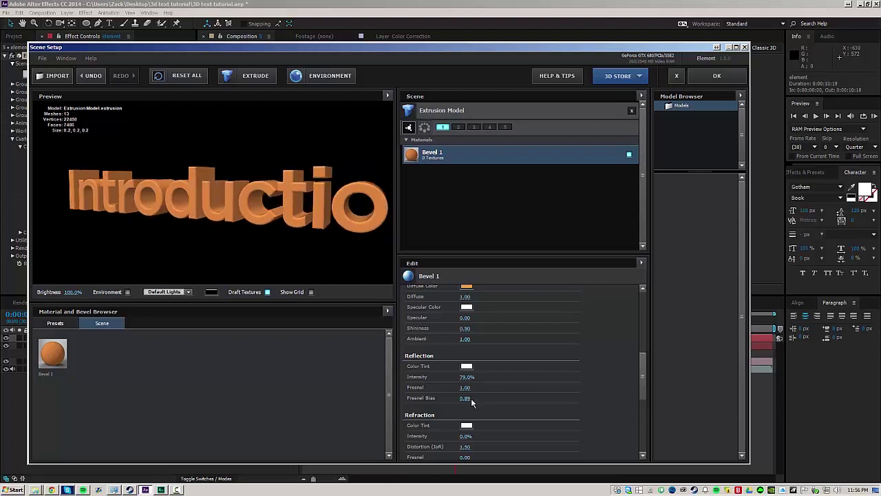
{"action": "left_click_drag", "start_coordinate": [466, 378], "coordinate": [468, 377]}
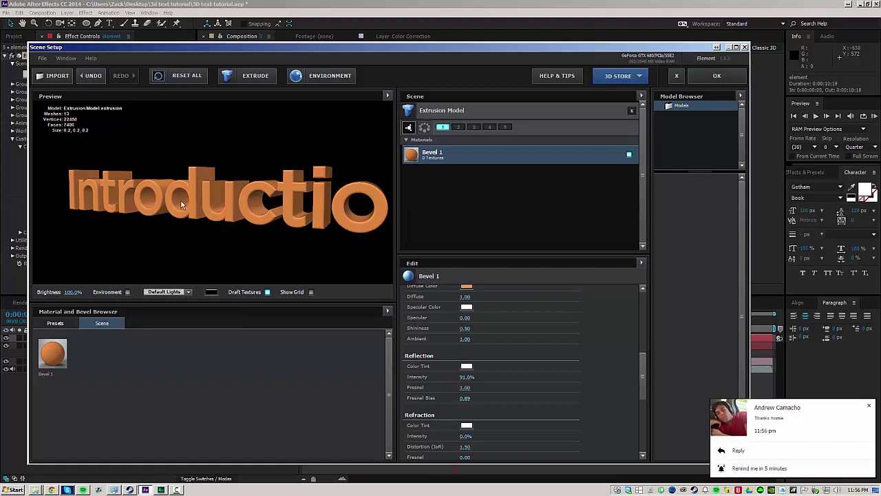
Step: Toggle the environment in the model preview, check the text from another angle and accept the scene setup
{"action": "left_click_drag", "start_coordinate": [199, 197], "coordinate": [151, 292]}
{"action": "left_click", "coordinate": [127, 292]}
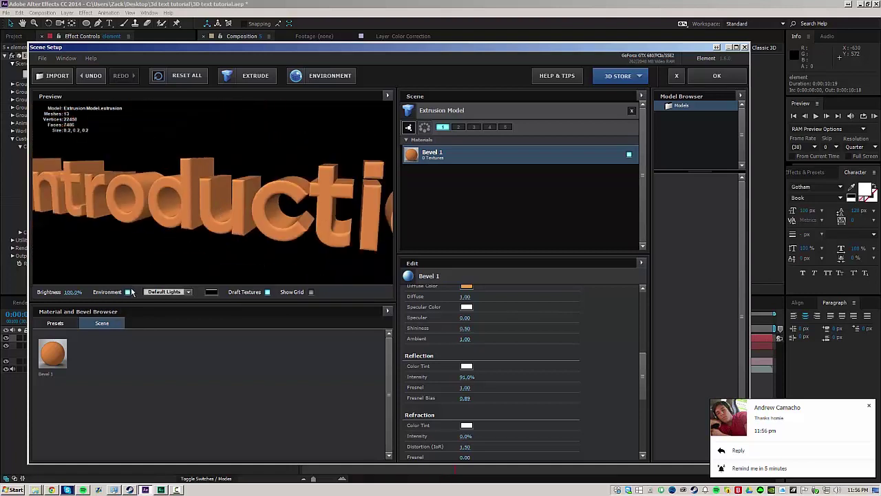
{"action": "mouse_move", "coordinate": [250, 197]}
{"action": "left_mouse_down"}
{"action": "mouse_move", "coordinate": [240, 195]}
{"action": "mouse_move", "coordinate": [256, 194]}
{"action": "left_mouse_up"}
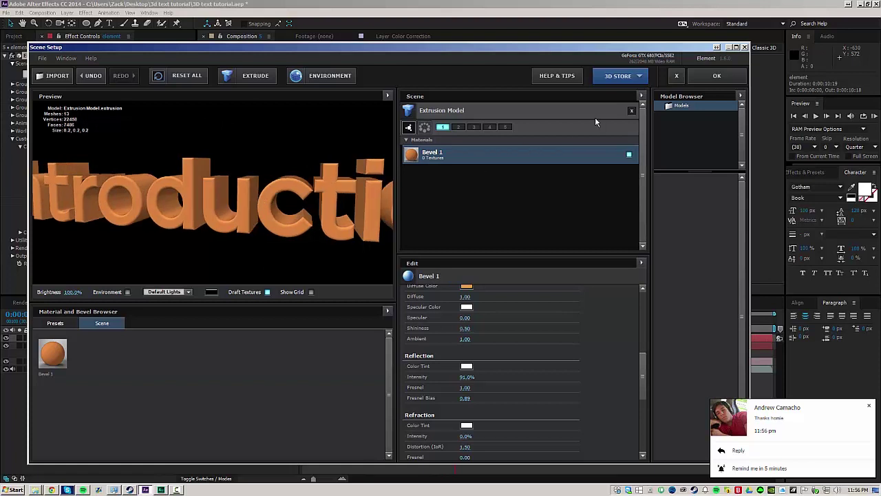
{"action": "left_click", "coordinate": [716, 76]}
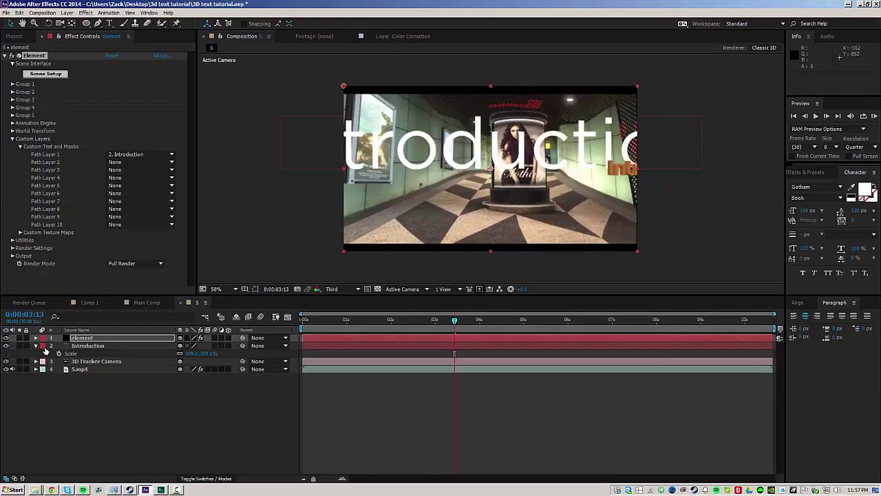
Step: Hide the flat Introduction text layer and move the current time to 0:00:04:07
{"action": "left_click", "coordinate": [6, 346]}
{"action": "left_click_drag", "start_coordinate": [413, 319], "coordinate": [490, 310]}
{"action": "left_click", "coordinate": [140, 385]}
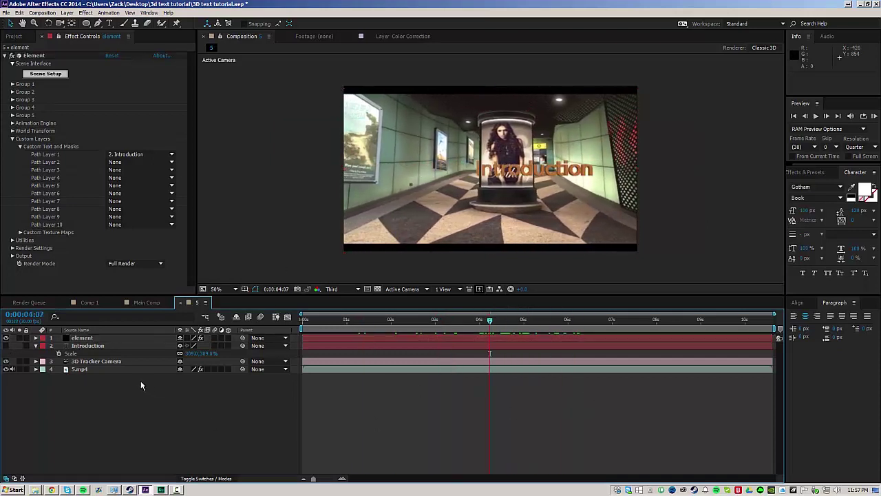
Step: Create a null from a 3D Camera Tracker point of 5.mp4 on the checkered floor in front of the poster column
{"action": "left_click", "coordinate": [71, 338]}
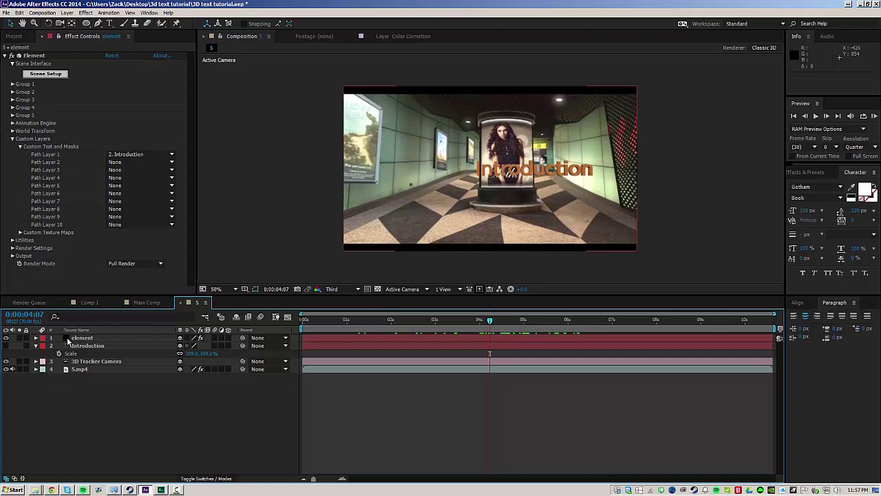
{"action": "left_click", "coordinate": [59, 368]}
{"action": "left_click", "coordinate": [89, 360]}
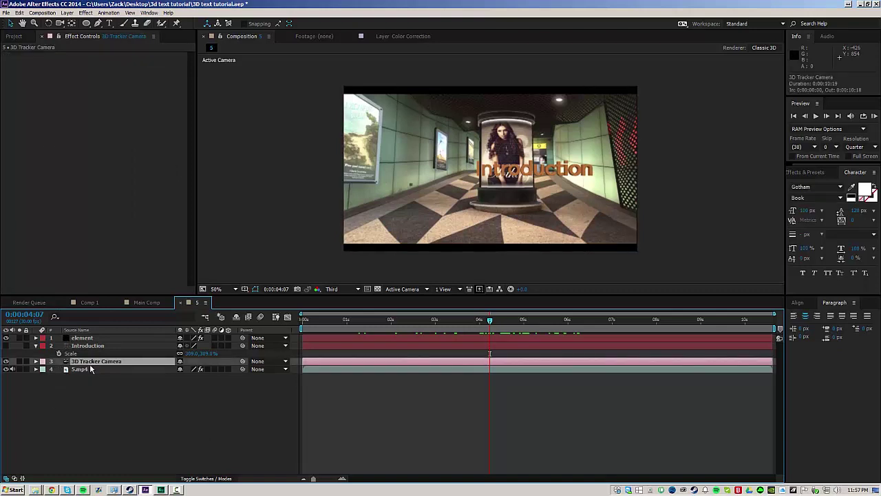
{"action": "left_click", "coordinate": [90, 369]}
{"action": "left_click", "coordinate": [35, 56]}
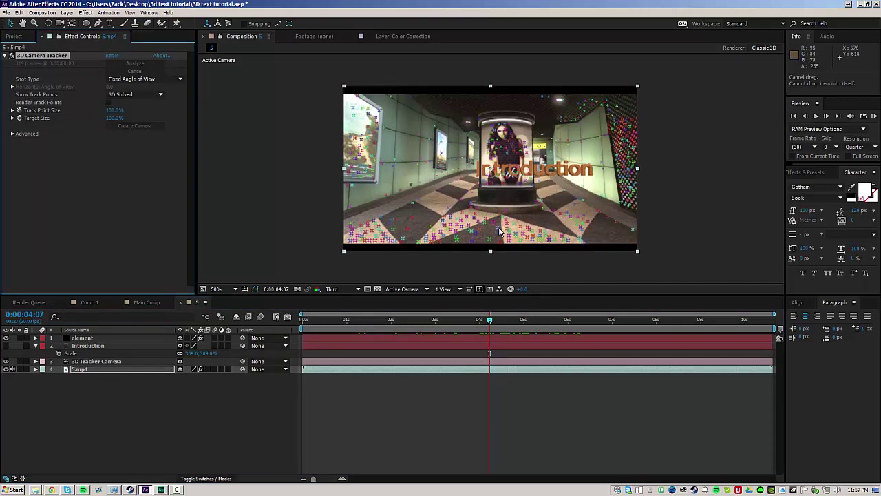
{"action": "right_click", "coordinate": [497, 228]}
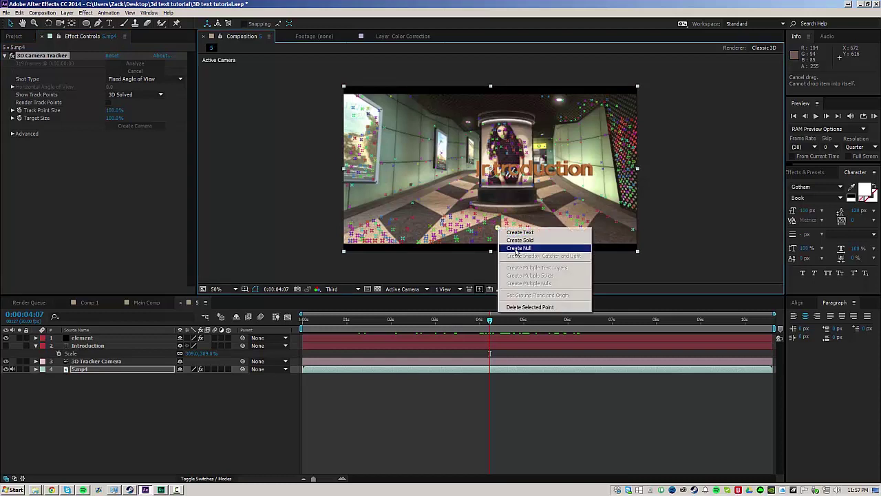
{"action": "left_click", "coordinate": [515, 248]}
Step: Copy Track Null 1's Z position, 13800.1, into the World Position Z of the element layer's World Transform
{"action": "left_click", "coordinate": [86, 339]}
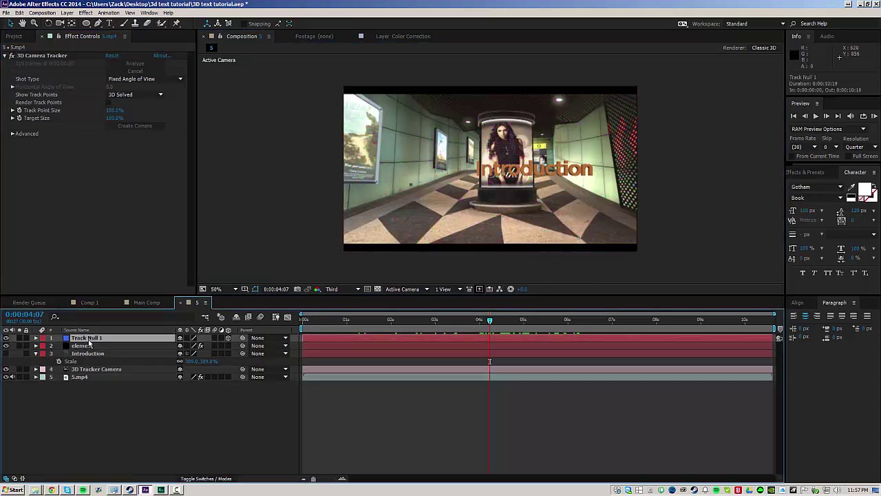
{"action": "key", "text": "p"}
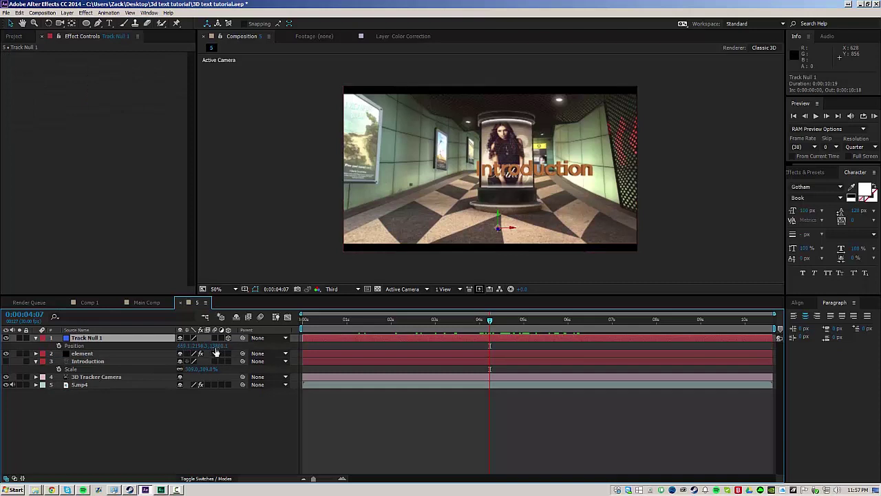
{"action": "left_click", "coordinate": [196, 425]}
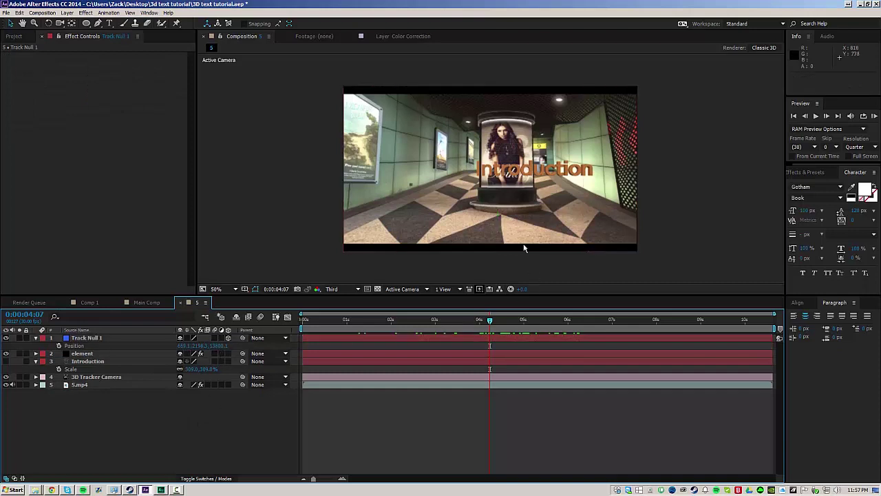
{"action": "left_click", "coordinate": [96, 353]}
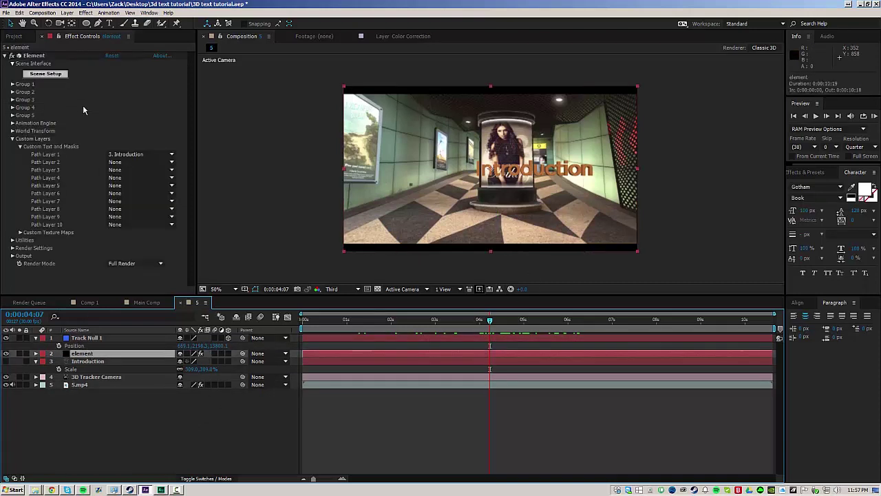
{"action": "left_click", "coordinate": [13, 131]}
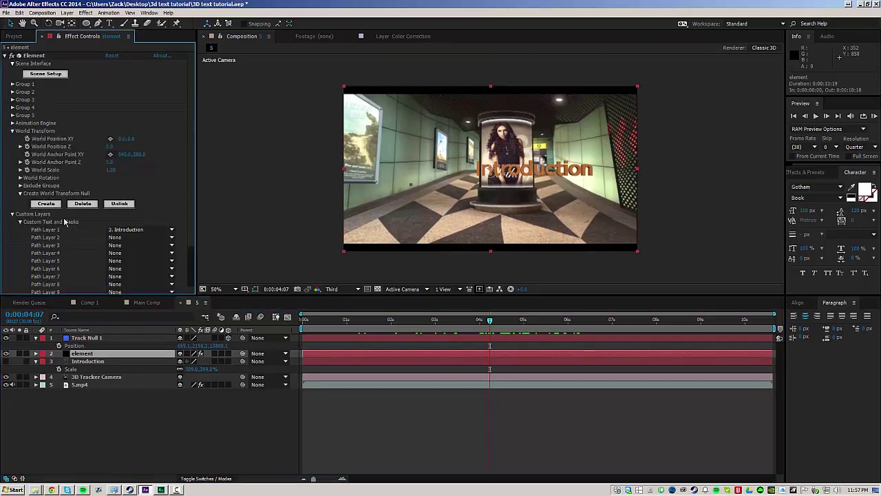
{"action": "left_click", "coordinate": [225, 346]}
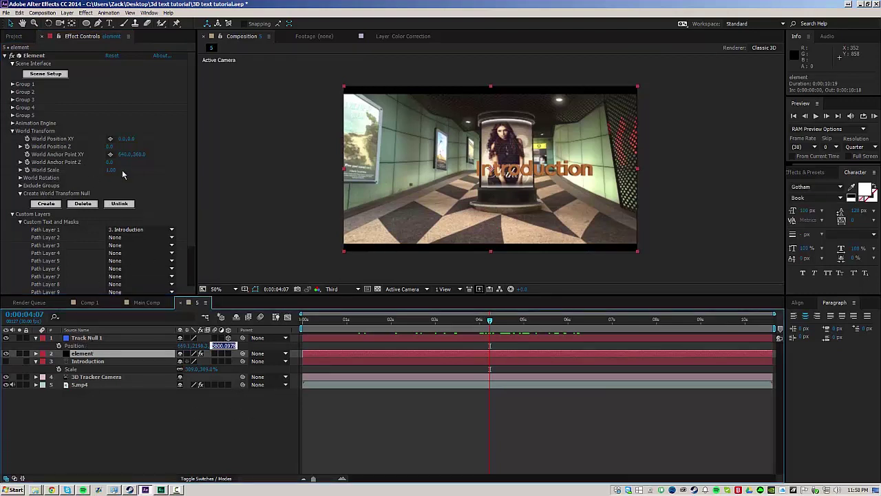
{"action": "left_click", "coordinate": [110, 146]}
{"action": "key", "text": "Return"}
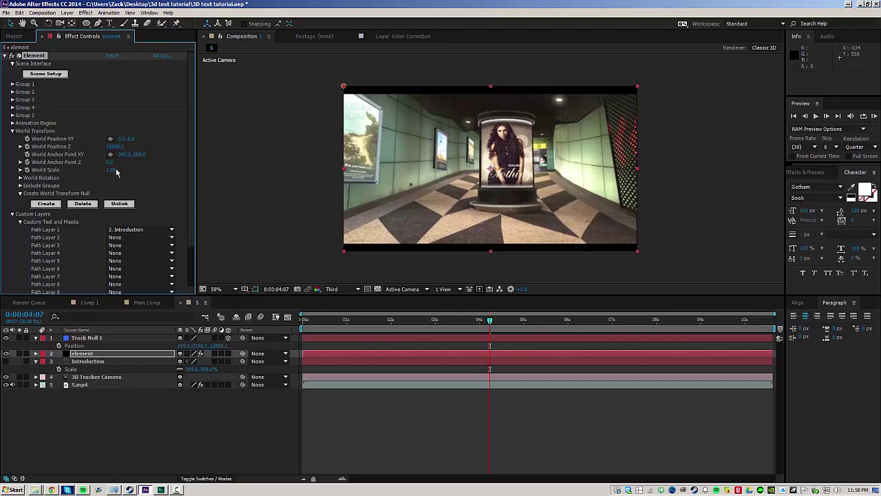
Step: Enlarge the 3D text to a World Scale of about 13.2, set World Position XY to about 312, -404, and check it over time
{"action": "left_click_drag", "start_coordinate": [115, 173], "coordinate": [164, 166]}
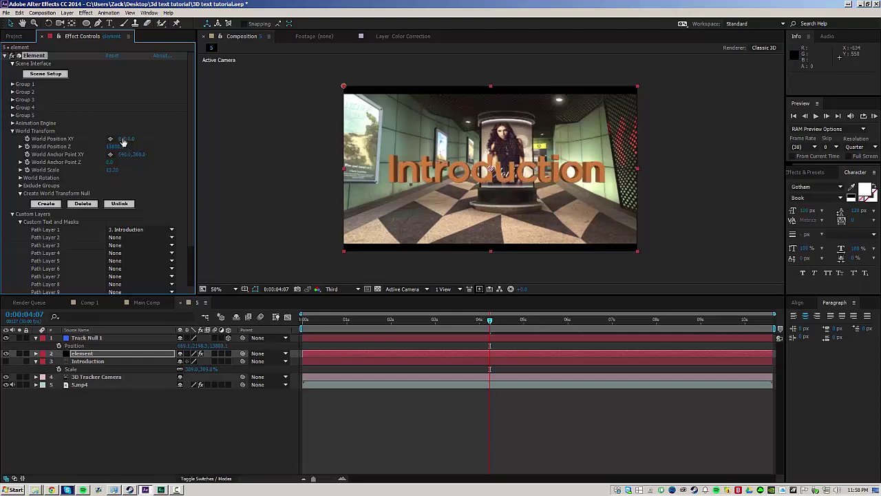
{"action": "mouse_move", "coordinate": [122, 141]}
{"action": "left_mouse_down"}
{"action": "mouse_move", "coordinate": [141, 145]}
{"action": "mouse_move", "coordinate": [117, 143]}
{"action": "left_mouse_up"}
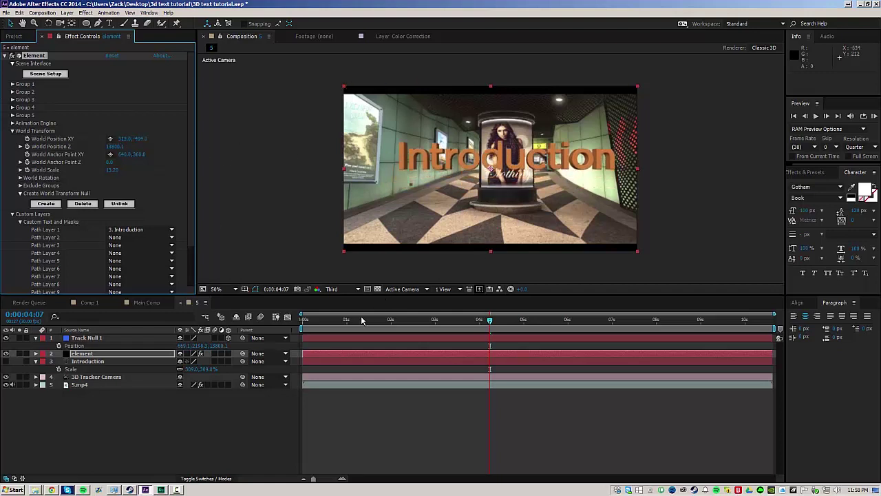
{"action": "left_click_drag", "start_coordinate": [362, 320], "coordinate": [510, 319]}
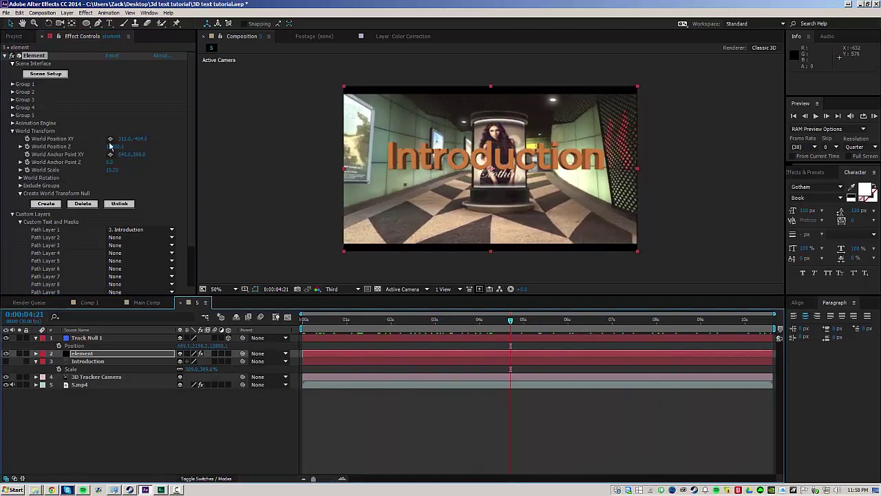
Step: Reduce World Position Z to about 6800 and World Scale to about 7.5, and check how the text follows the footage
{"action": "left_click_drag", "start_coordinate": [114, 146], "coordinate": [104, 172]}
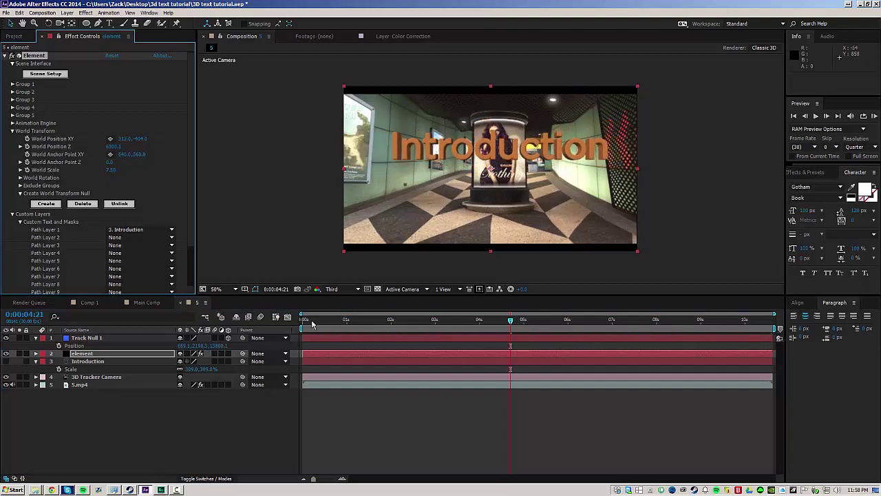
{"action": "left_click_drag", "start_coordinate": [312, 320], "coordinate": [479, 329]}
{"action": "left_click_drag", "start_coordinate": [378, 324], "coordinate": [452, 321]}
Step: Set the text's vertical World Position to about -228 and review the tracking, ending at 0:00:04:05
{"action": "left_click_drag", "start_coordinate": [140, 140], "coordinate": [247, 155]}
{"action": "left_click_drag", "start_coordinate": [372, 325], "coordinate": [570, 330]}
{"action": "left_click", "coordinate": [487, 330]}
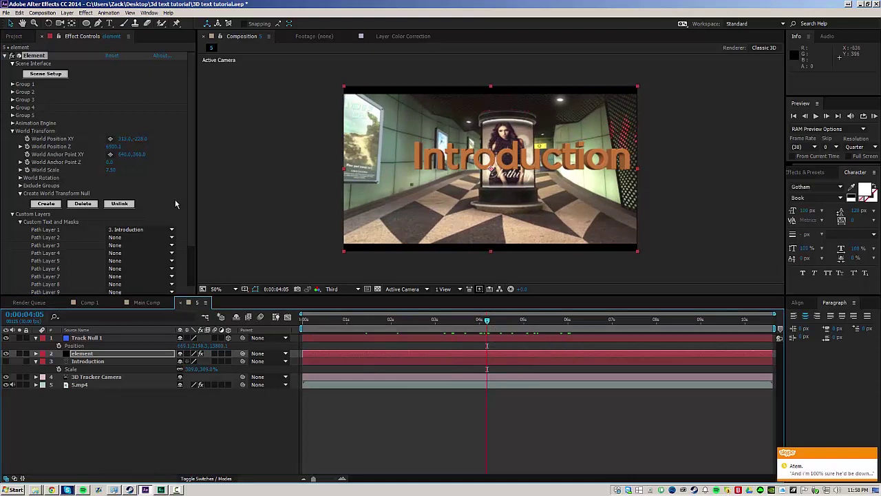
Step: Enable ambient occlusion in Element's render settings and inspect the shading on the letters up close
{"action": "scroll", "coordinate": [178, 202], "scroll_direction": "down", "scroll_amount": 3}
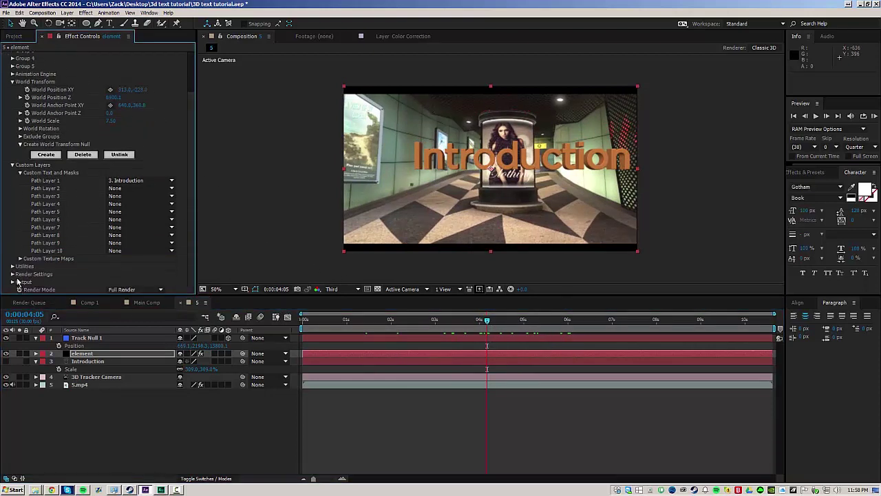
{"action": "left_click", "coordinate": [12, 274]}
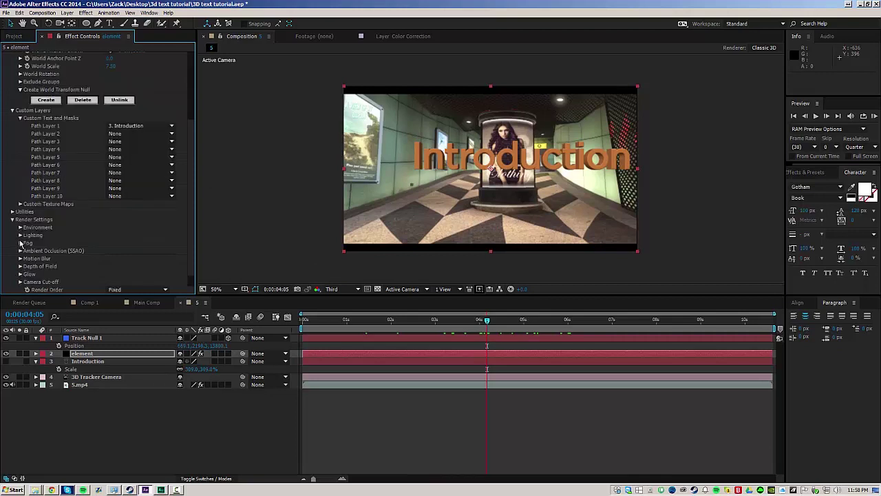
{"action": "left_click", "coordinate": [20, 250]}
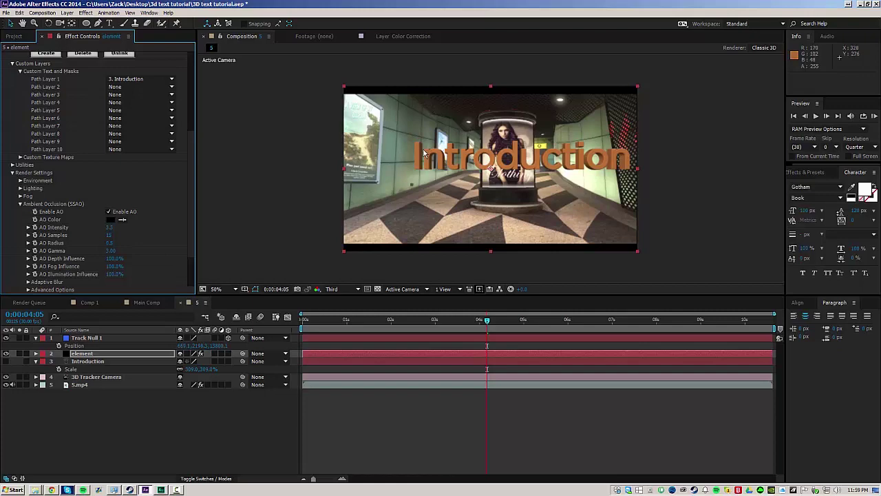
{"action": "key", "text": "period"}
{"action": "key", "text": "period"}
{"action": "key", "text": "comma"}
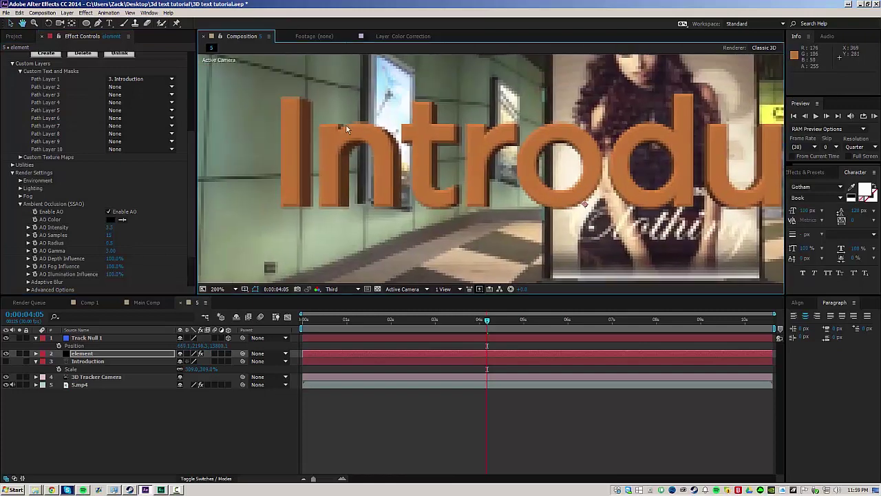
{"action": "key", "text": "comma"}
{"action": "key", "text": "comma"}
{"action": "key", "text": "comma"}
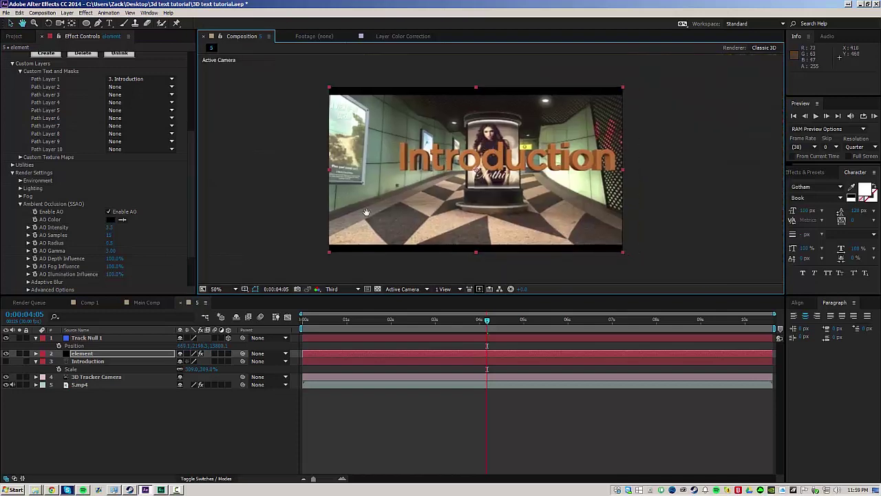
Step: Try the Dramatic preset as Element's added lighting and inspect the letters up close
{"action": "left_click", "coordinate": [20, 188]}
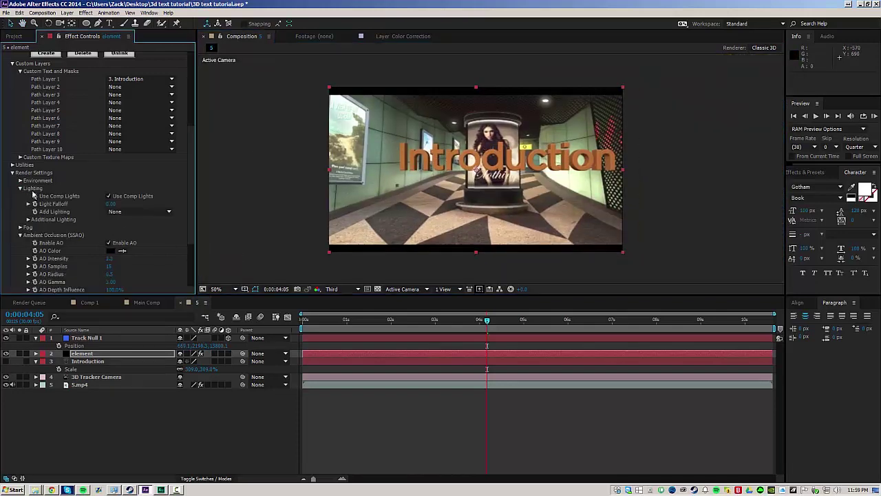
{"action": "left_click", "coordinate": [127, 212]}
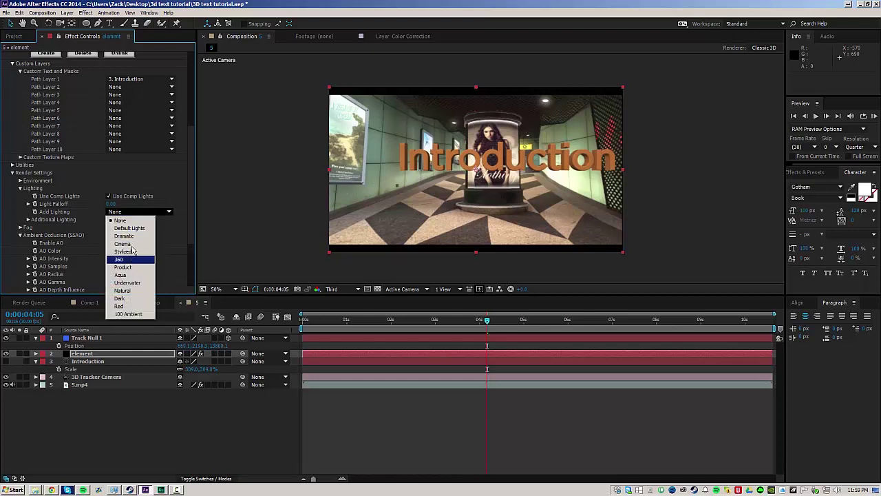
{"action": "left_click", "coordinate": [135, 236]}
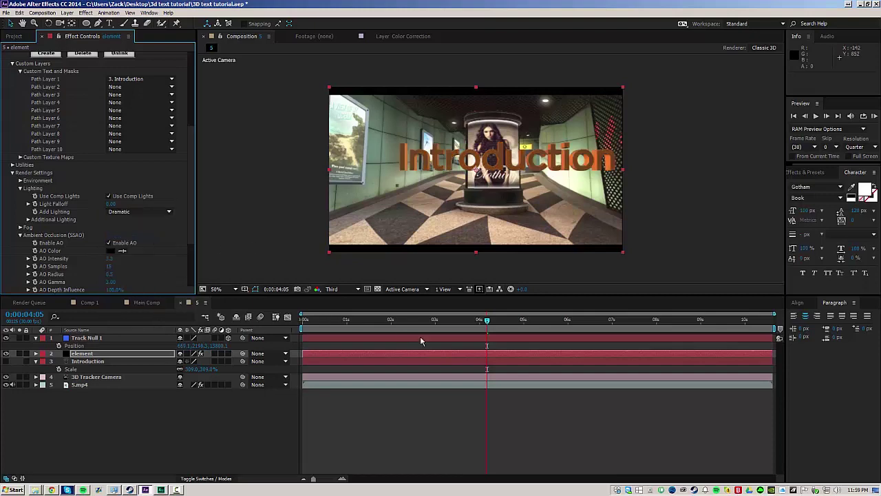
{"action": "scroll", "coordinate": [450, 205], "scroll_direction": "up", "scroll_amount": 2}
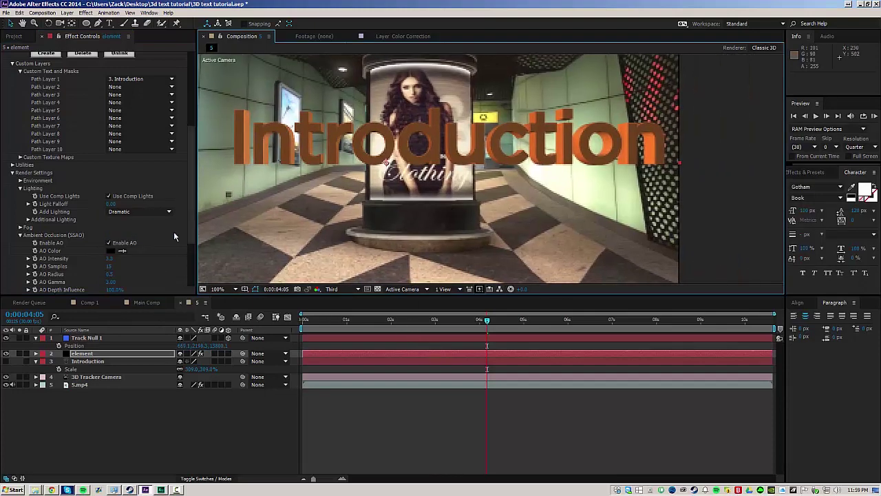
Step: Try the Stylized and Aqua added-lighting presets on the text and compare them against the footage
{"action": "left_click", "coordinate": [140, 212]}
{"action": "left_click", "coordinate": [136, 244]}
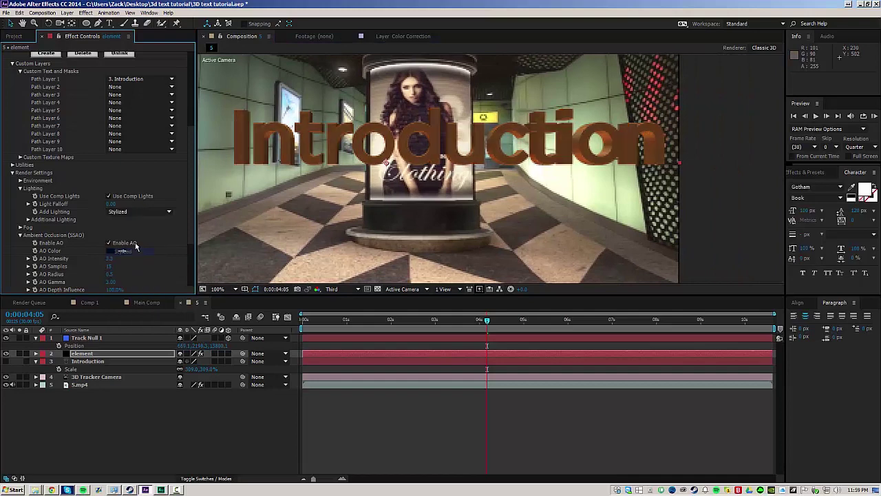
{"action": "left_click", "coordinate": [133, 209]}
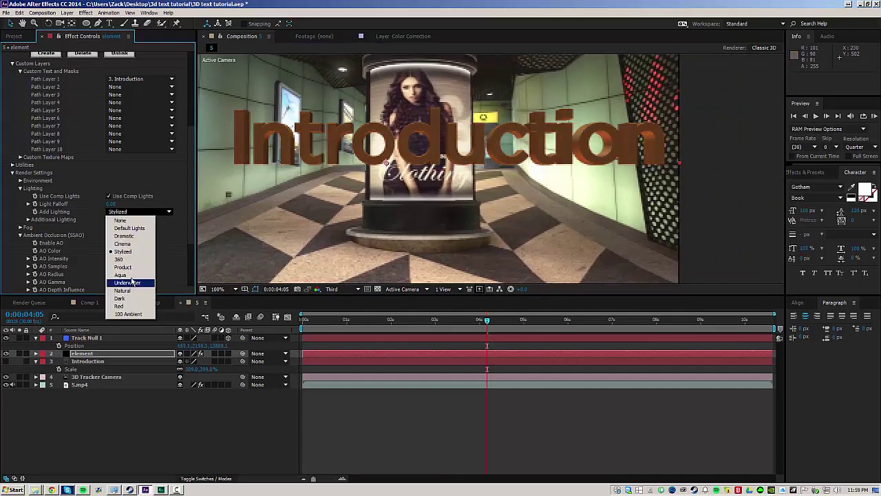
{"action": "left_click", "coordinate": [129, 275]}
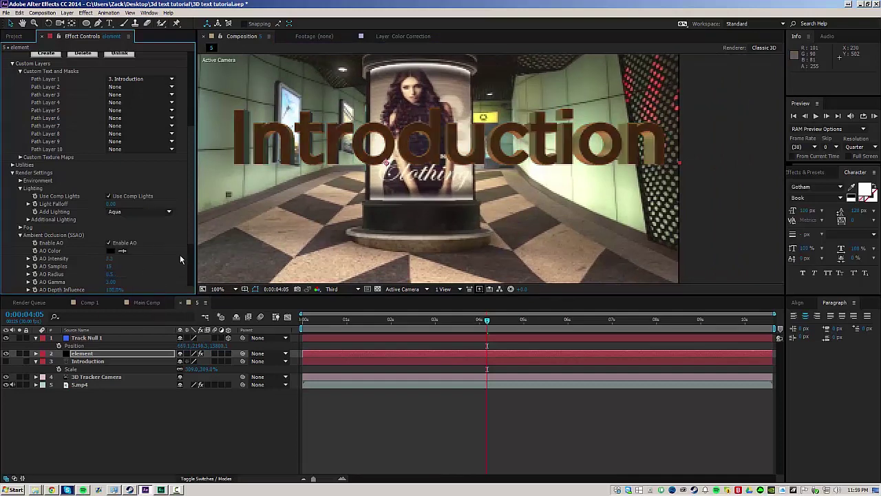
{"action": "scroll", "coordinate": [364, 206], "scroll_direction": "down", "scroll_amount": 2}
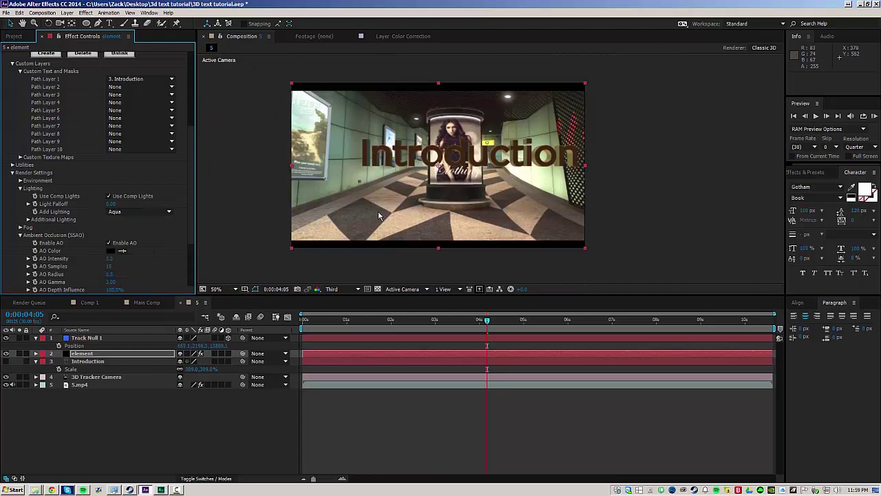
{"action": "scroll", "coordinate": [392, 203], "scroll_direction": "up", "scroll_amount": 2}
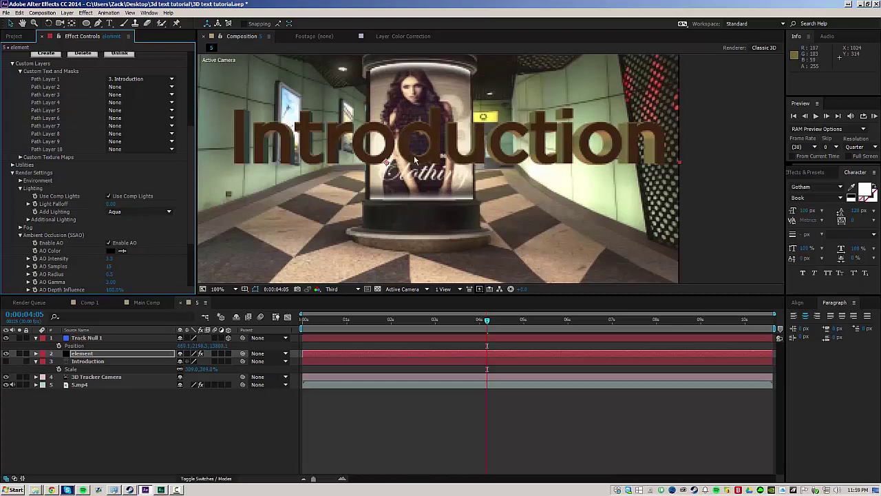
Step: Try the Product preset, settle on Stylized as Element's added lighting, and view the whole frame
{"action": "left_click", "coordinate": [133, 211]}
{"action": "left_click", "coordinate": [124, 266]}
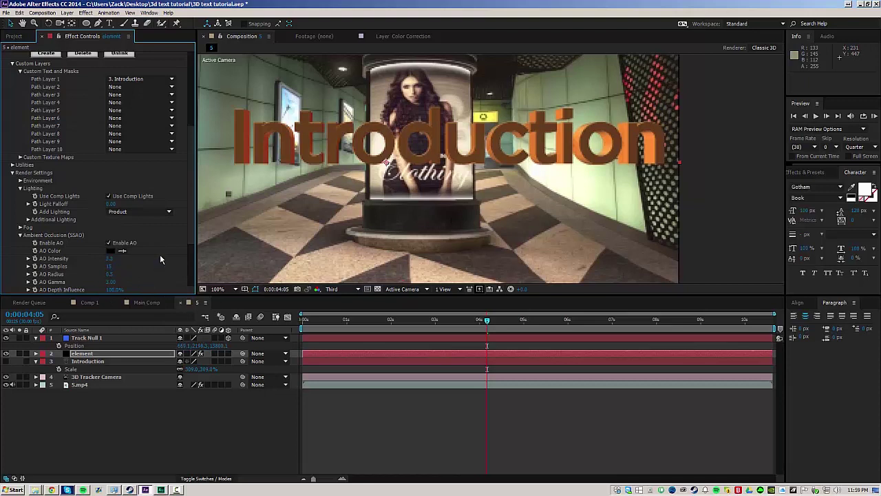
{"action": "left_click", "coordinate": [138, 212]}
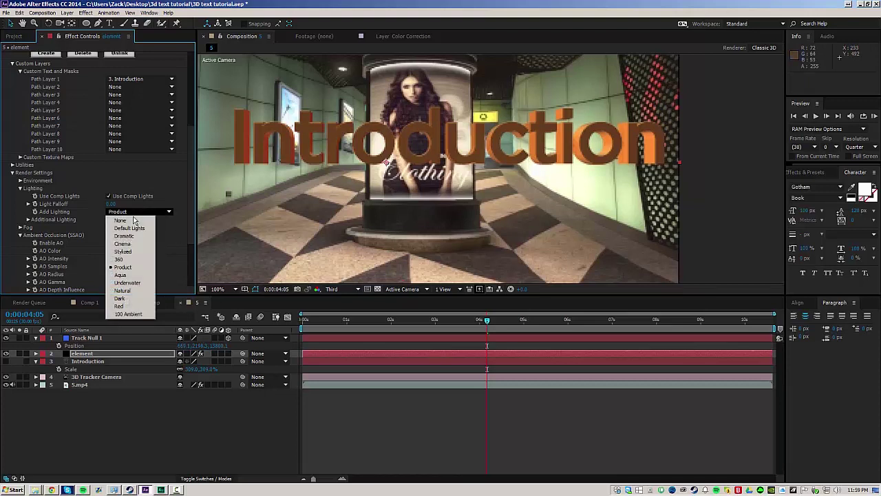
{"action": "left_click", "coordinate": [131, 252]}
{"action": "left_click", "coordinate": [141, 212]}
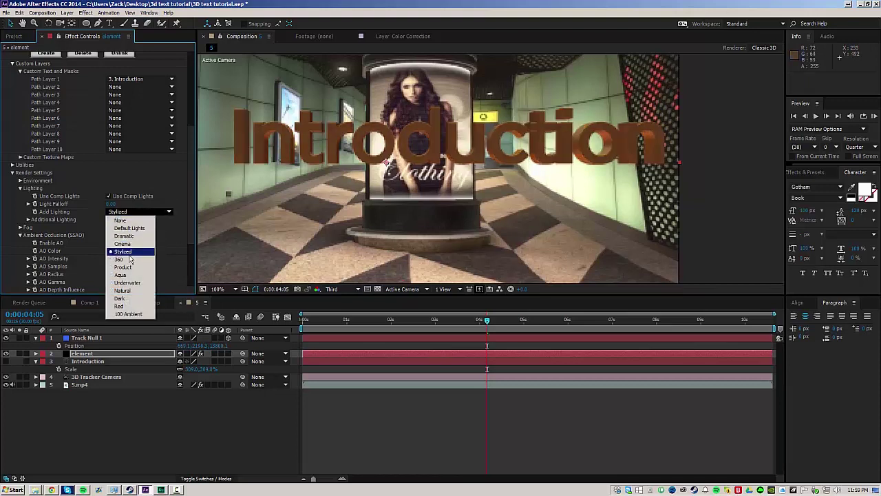
{"action": "left_click", "coordinate": [128, 252]}
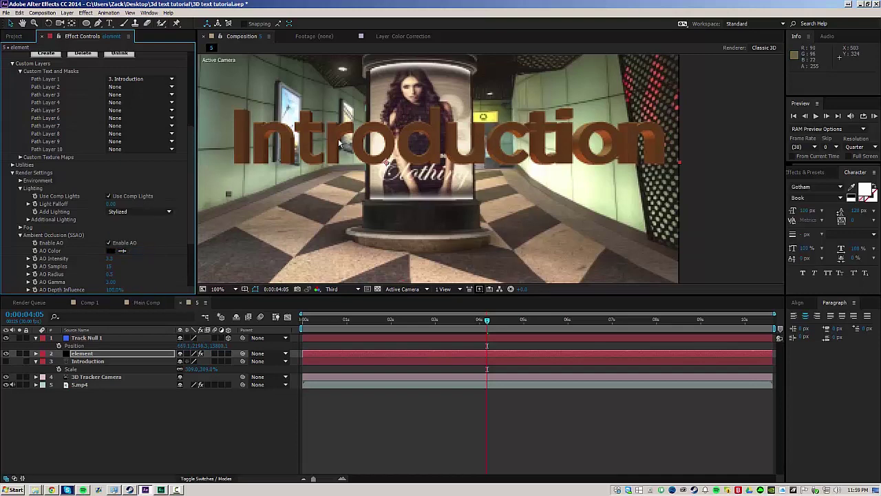
{"action": "scroll", "coordinate": [362, 159], "scroll_direction": "down", "scroll_amount": 2}
{"action": "scroll", "coordinate": [362, 158], "scroll_direction": "up", "scroll_amount": 1}
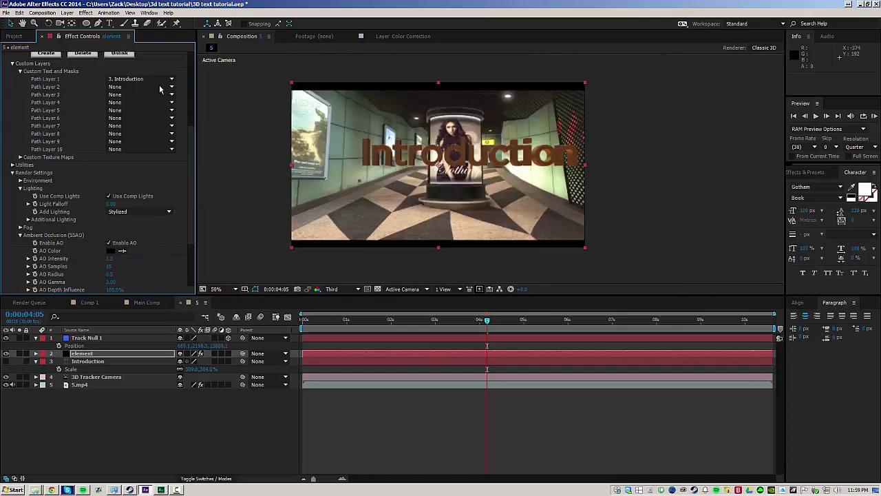
Step: Add a white point light at 100% intensity and move it horizontally to an X position of about 309
{"action": "left_click", "coordinate": [68, 12]}
{"action": "mouse_move", "coordinate": [73, 22]}
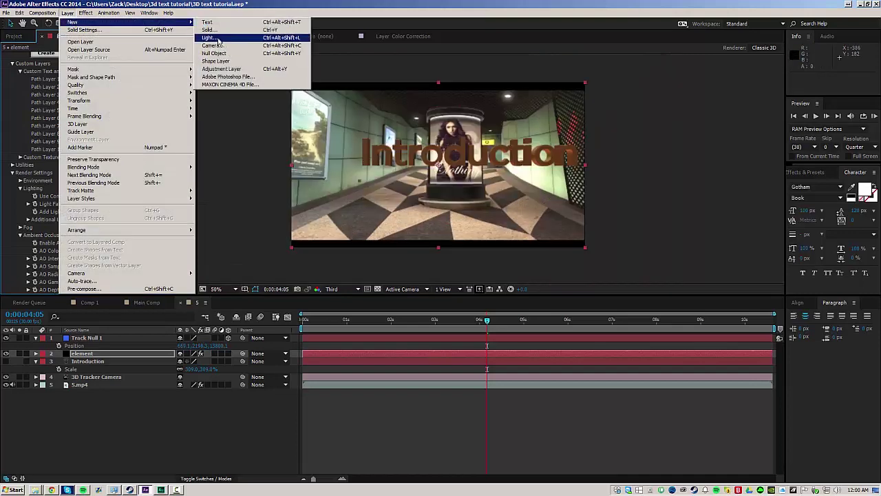
{"action": "left_click", "coordinate": [217, 40]}
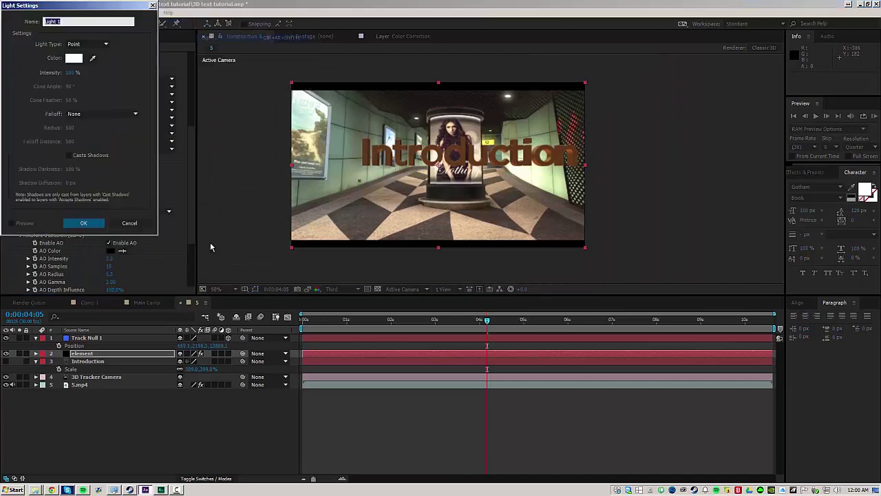
{"action": "left_click", "coordinate": [83, 224]}
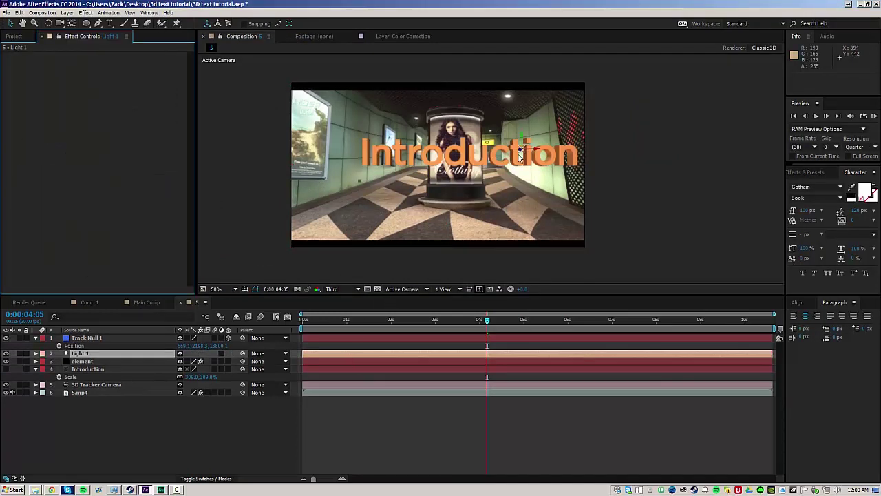
{"action": "left_click_drag", "start_coordinate": [525, 151], "coordinate": [475, 158]}
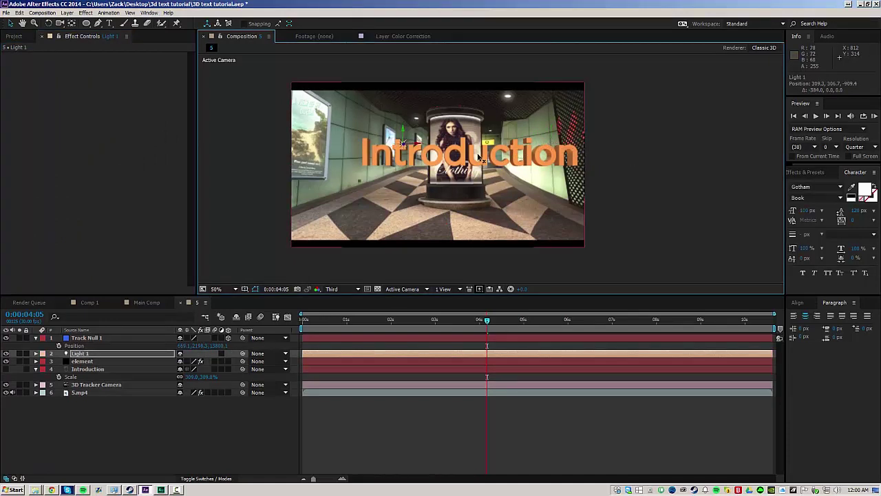
Step: Reveal Light 1's options, try an intensity of 25%, and set it to about 35%
{"action": "left_click", "coordinate": [158, 451]}
{"action": "left_click", "coordinate": [80, 353]}
{"action": "key", "text": "a"}
{"action": "key", "text": "a"}
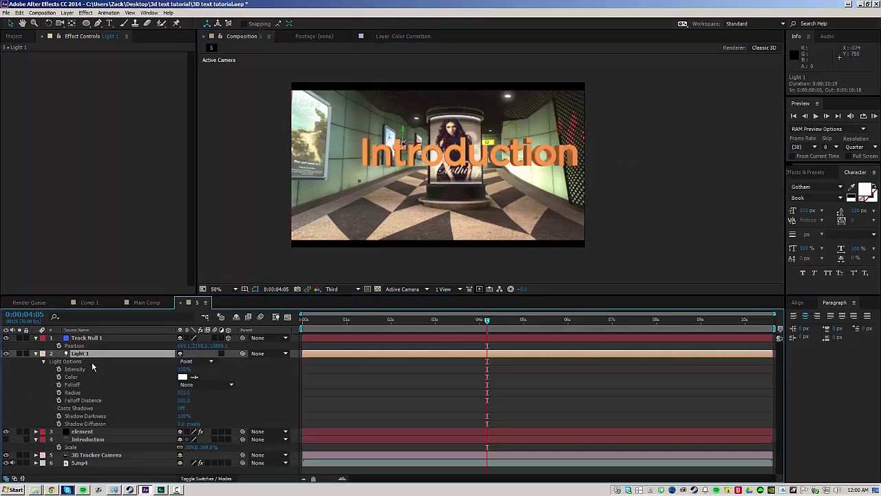
{"action": "left_click", "coordinate": [183, 368]}
{"action": "type", "text": "25"}
{"action": "key", "text": "Return"}
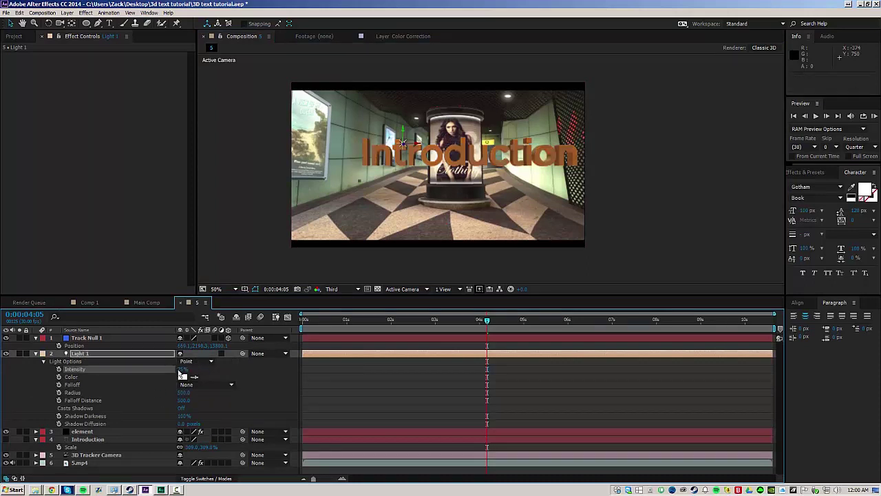
{"action": "left_click", "coordinate": [183, 369]}
{"action": "key", "text": "Return"}
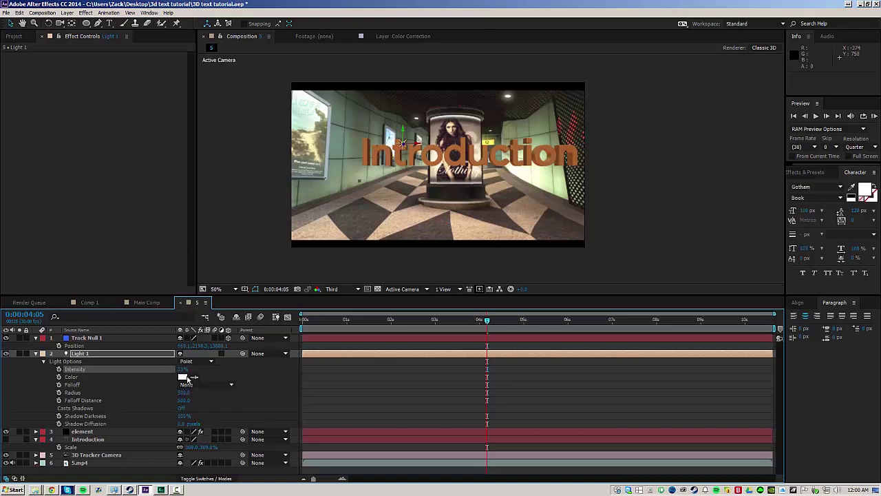
Step: Sample the light's color from the bright wall in the footage (FAFCD8) and undo a trial intensity change
{"action": "left_click", "coordinate": [183, 377]}
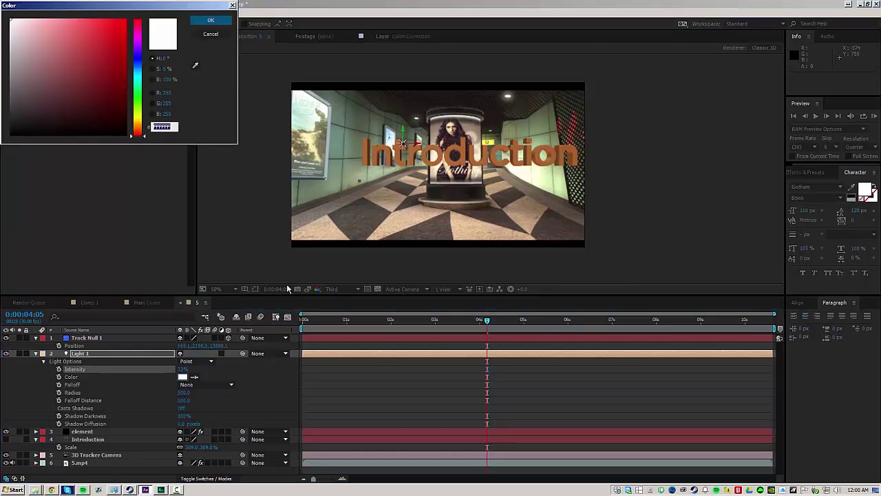
{"action": "left_click", "coordinate": [195, 65]}
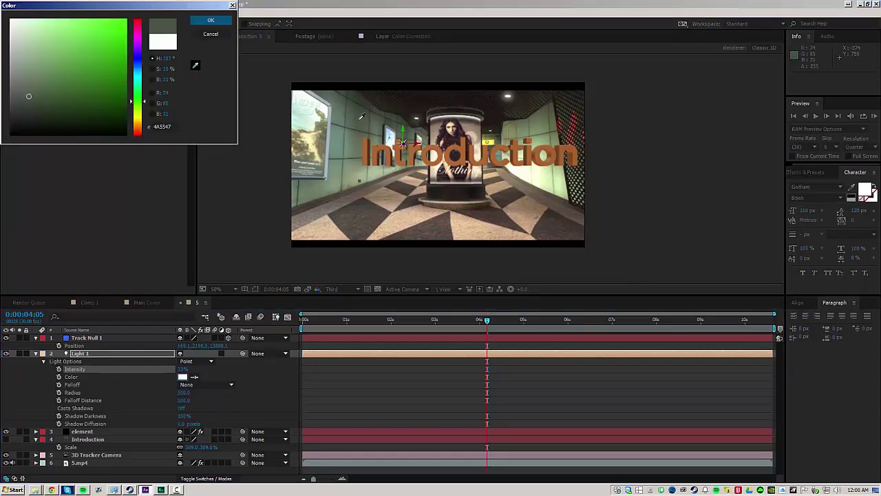
{"action": "left_click", "coordinate": [197, 63]}
{"action": "left_click", "coordinate": [533, 172]}
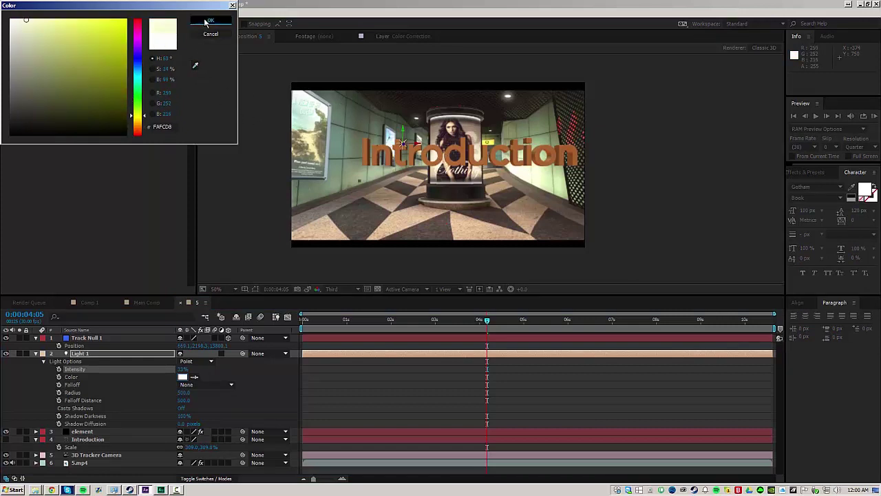
{"action": "left_click", "coordinate": [210, 20]}
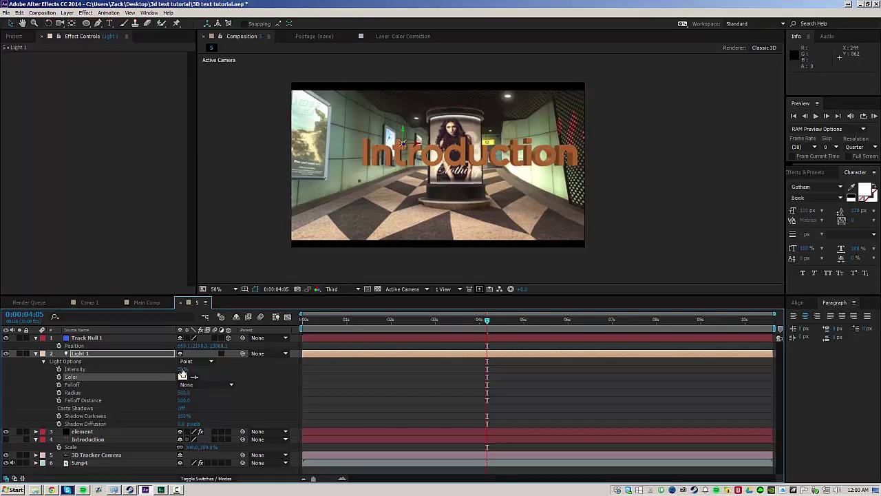
{"action": "left_click_drag", "start_coordinate": [184, 369], "coordinate": [202, 370]}
{"action": "key", "text": "ctrl+z"}
Step: Set Light 1's color to mint green 7CF2B4 and toggle the light's visibility to compare its effect
{"action": "left_click", "coordinate": [183, 377]}
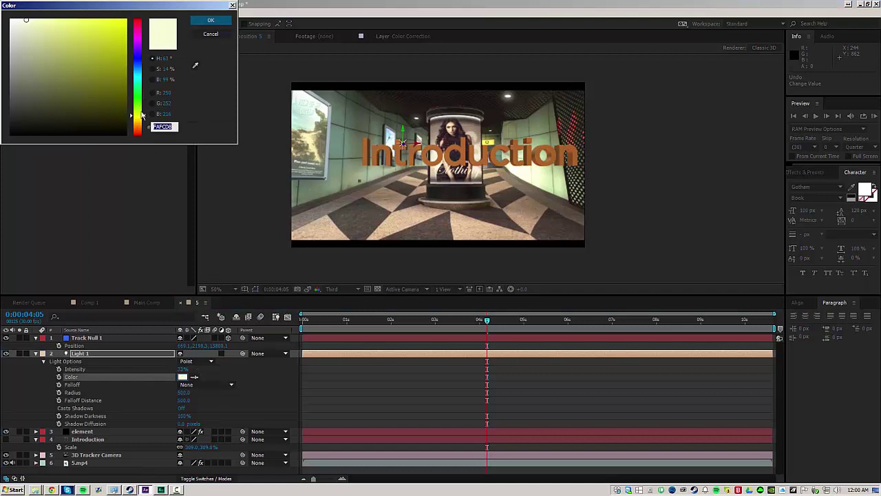
{"action": "left_click_drag", "start_coordinate": [142, 116], "coordinate": [144, 90]}
{"action": "left_click_drag", "start_coordinate": [59, 20], "coordinate": [66, 25]}
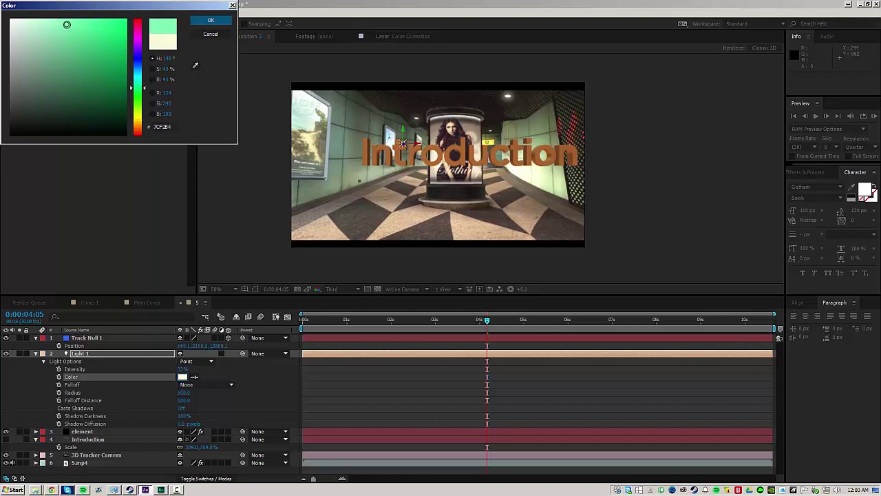
{"action": "left_click", "coordinate": [211, 20]}
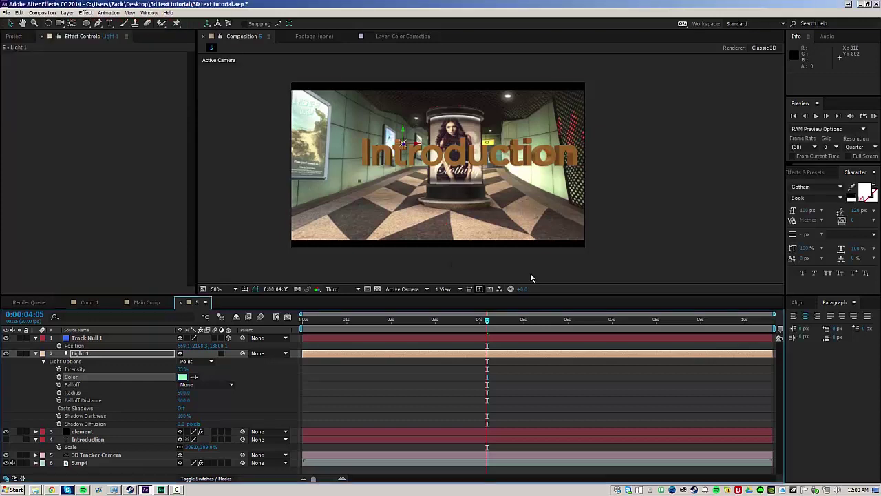
{"action": "left_click", "coordinate": [6, 353]}
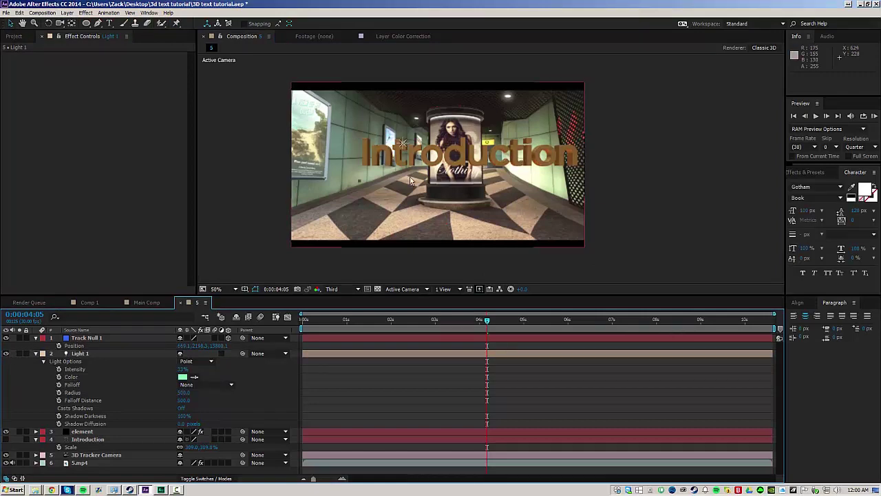
Step: Check the lit text at 0:00:03:11, set Light 1's intensity to 25%, and preview the playback
{"action": "left_click", "coordinate": [357, 319]}
{"action": "left_click_drag", "start_coordinate": [378, 320], "coordinate": [457, 340]}
{"action": "left_click", "coordinate": [182, 370]}
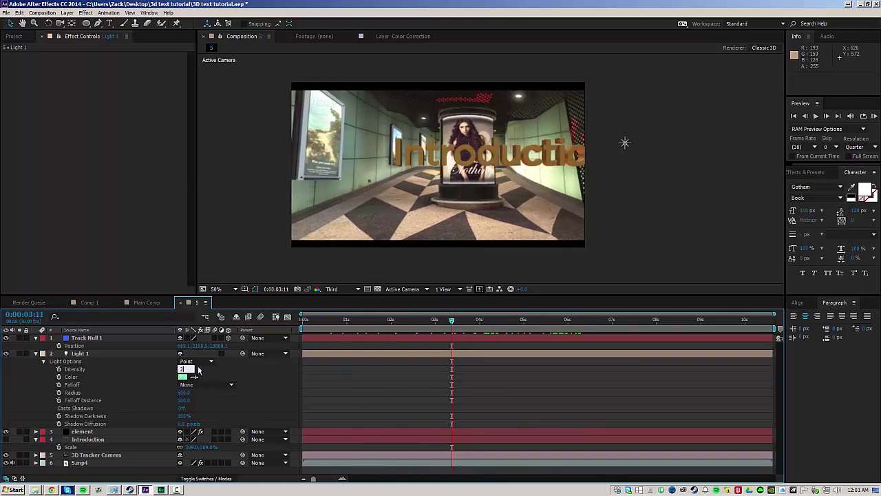
{"action": "key", "text": "Return"}
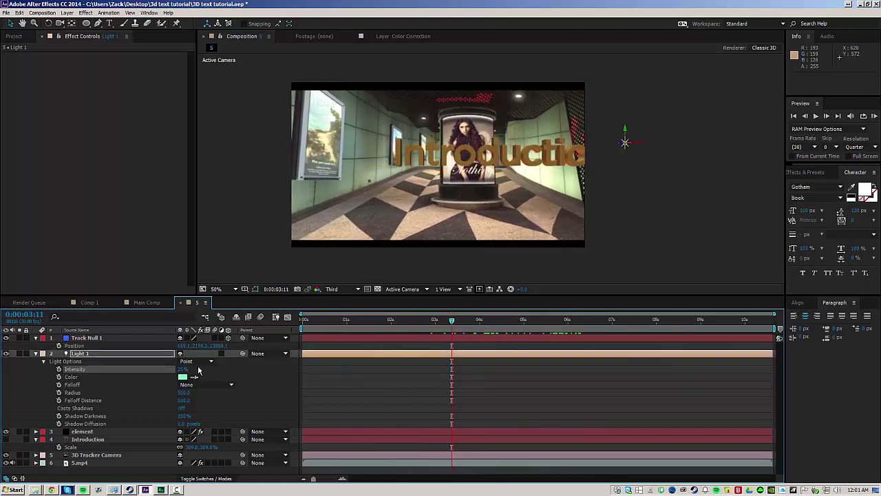
{"action": "key", "text": "space"}
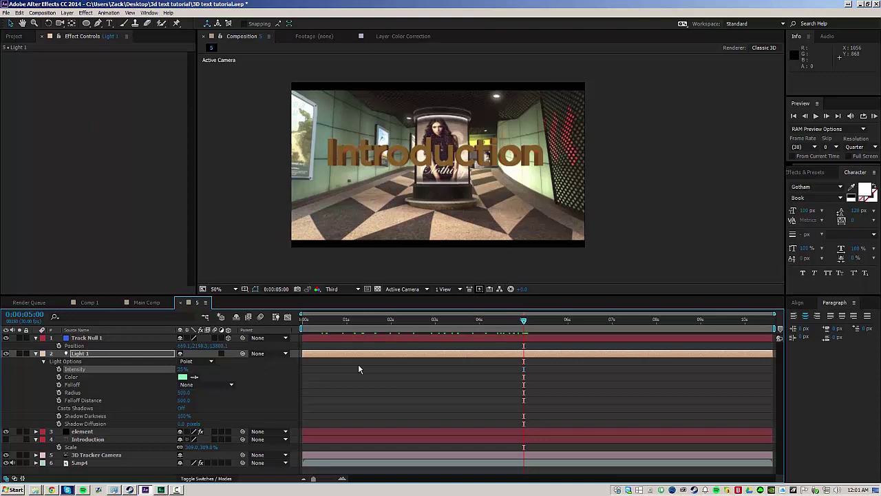
Step: Add an adjustment layer named DOF above Light 1 and solo it together with the 5.mp4 footage
{"action": "key", "text": "ctrl+alt+y"}
{"action": "key", "text": "Return"}
{"action": "type", "text": "d"}
{"action": "key", "text": "Return"}
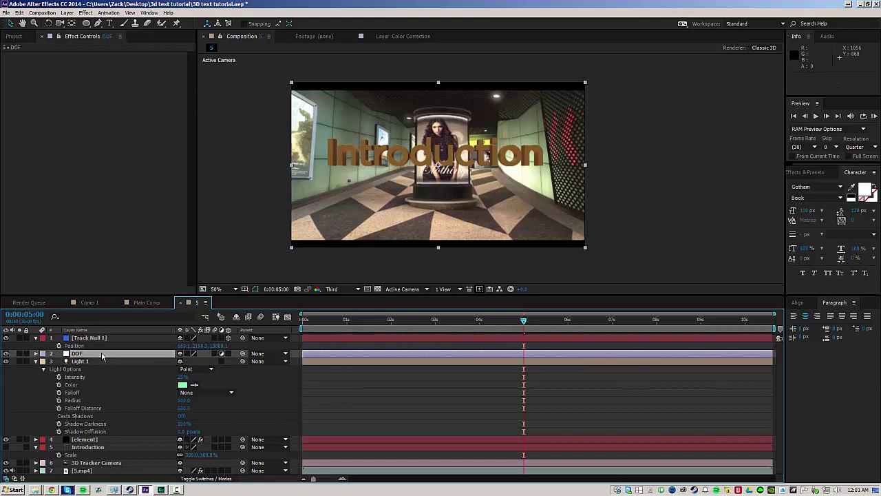
{"action": "left_click", "coordinate": [19, 353]}
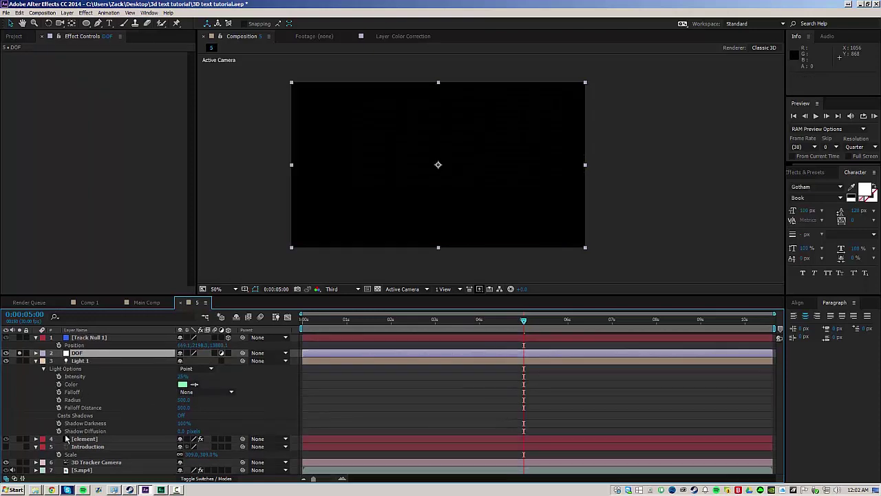
{"action": "left_click", "coordinate": [18, 470]}
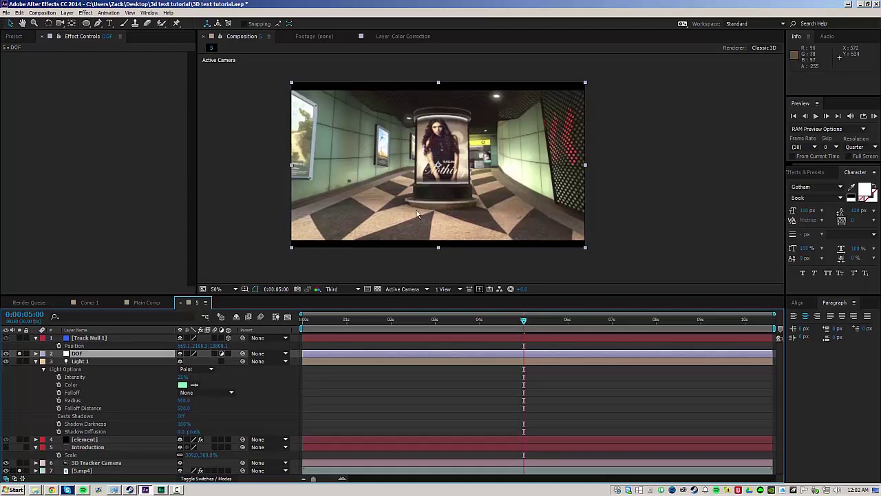
Step: Start a pen mask on the DOF layer, tracing the advertising column's base and lower right edge at 0:00:05:00
{"action": "scroll", "coordinate": [412, 212], "scroll_direction": "up", "scroll_amount": 2}
{"action": "key", "text": "grave"}
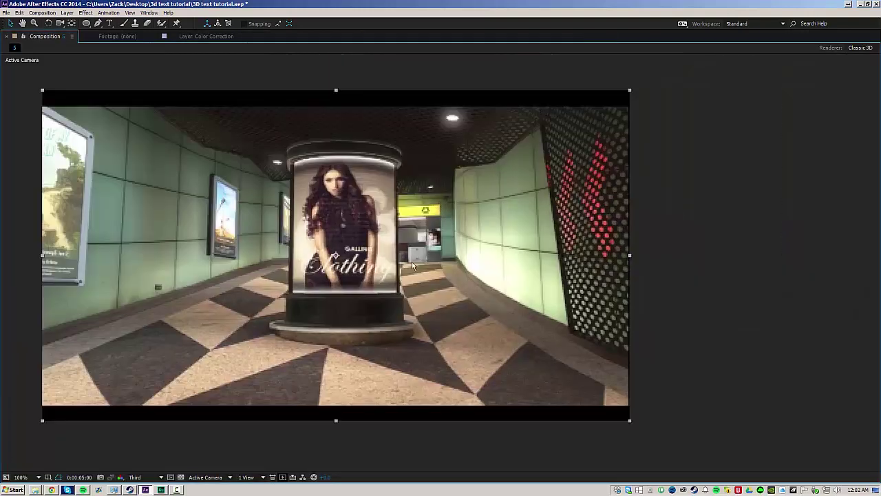
{"action": "left_click_drag", "start_coordinate": [412, 266], "coordinate": [502, 238]}
{"action": "left_click", "coordinate": [98, 22]}
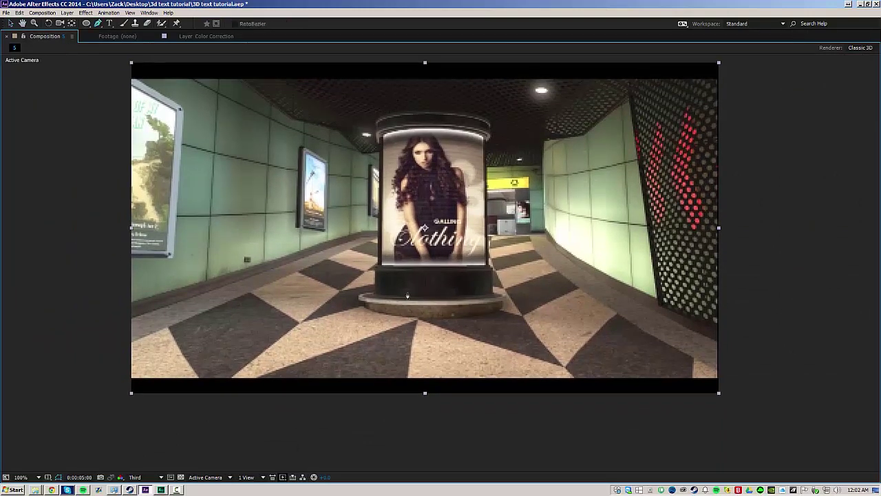
{"action": "scroll", "coordinate": [403, 279], "scroll_direction": "up", "scroll_amount": 2}
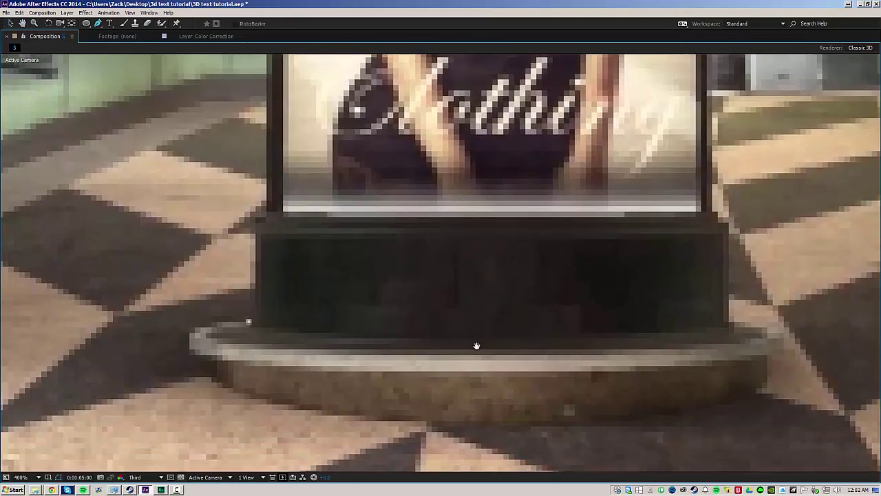
{"action": "left_click_drag", "start_coordinate": [476, 350], "coordinate": [449, 284]}
{"action": "scroll", "coordinate": [406, 303], "scroll_direction": "down", "scroll_amount": 1}
{"action": "left_click_drag", "start_coordinate": [549, 269], "coordinate": [550, 260]}
{"action": "left_click_drag", "start_coordinate": [539, 212], "coordinate": [542, 198]}
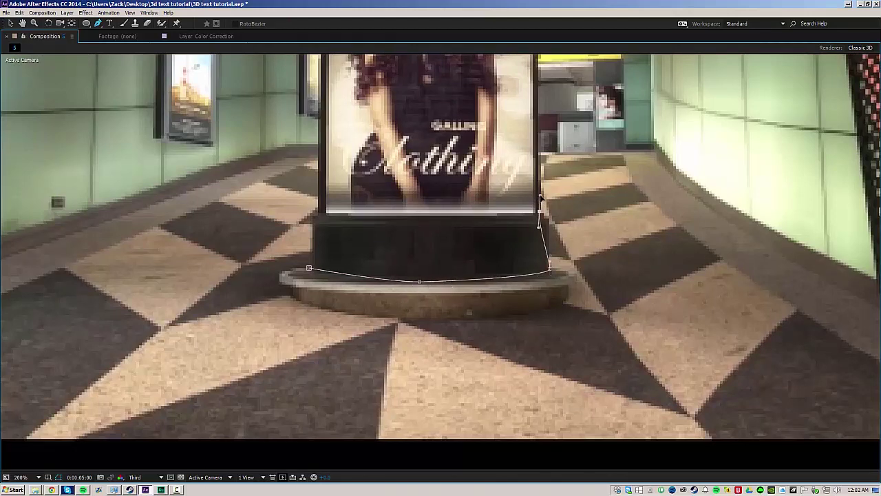
Step: Continue the mask up the advertising column's right side and around its curved top cap
{"action": "scroll", "coordinate": [539, 193], "scroll_direction": "up", "scroll_amount": 5}
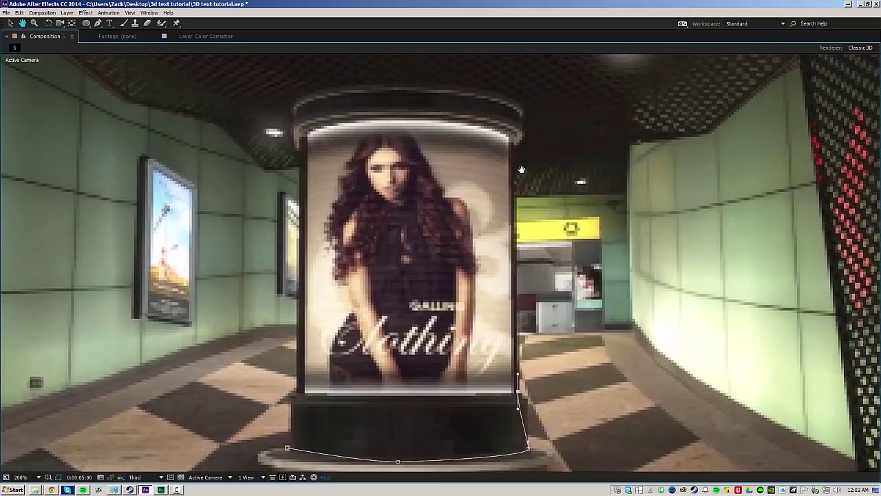
{"action": "left_click", "coordinate": [511, 146]}
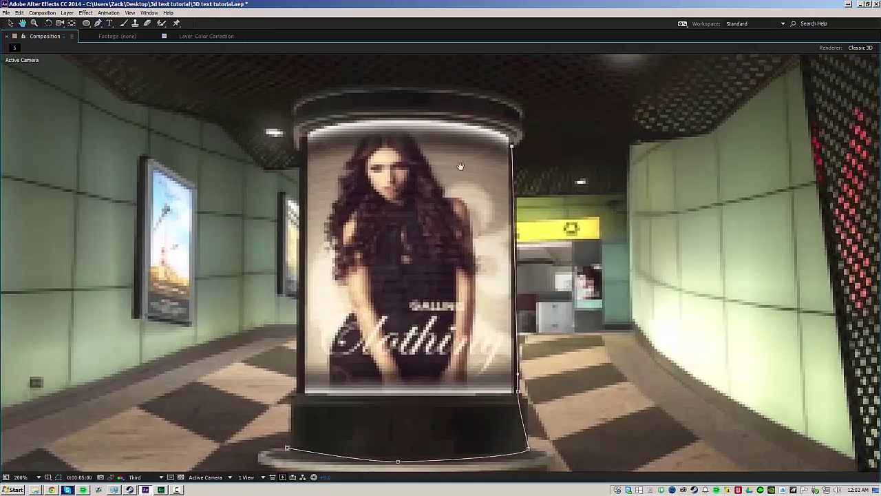
{"action": "left_click_drag", "start_coordinate": [459, 169], "coordinate": [446, 220]}
{"action": "left_click_drag", "start_coordinate": [510, 179], "coordinate": [511, 162]}
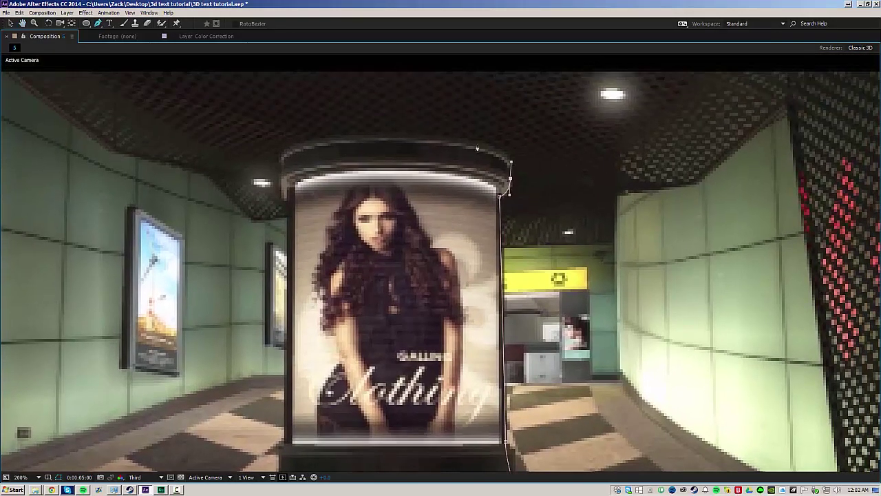
{"action": "left_click_drag", "start_coordinate": [402, 139], "coordinate": [342, 136]}
{"action": "left_click", "coordinate": [280, 165]}
{"action": "left_click_drag", "start_coordinate": [281, 184], "coordinate": [280, 186]}
Step: Bring the mask down the column's left side and close it at its starting point on the base
{"action": "left_click_drag", "start_coordinate": [312, 245], "coordinate": [335, 145]}
{"action": "left_click_drag", "start_coordinate": [307, 102], "coordinate": [310, 111]}
{"action": "scroll", "coordinate": [316, 224], "scroll_direction": "down", "scroll_amount": 2}
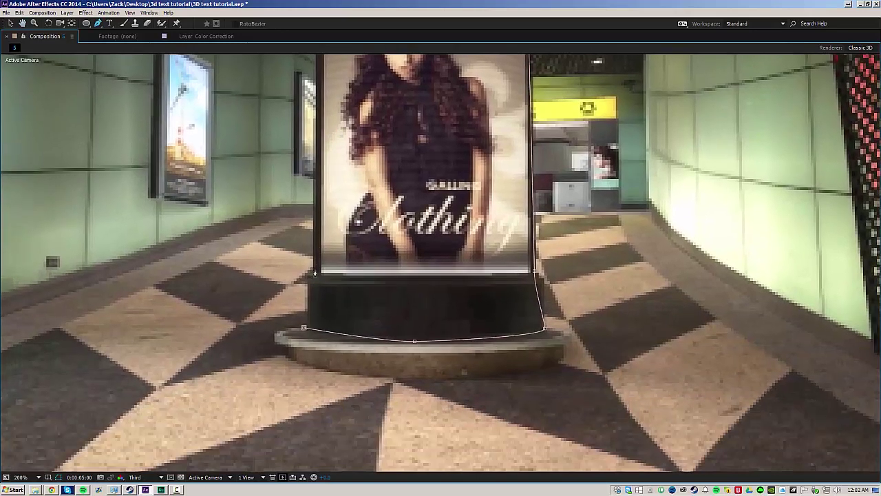
{"action": "left_click", "coordinate": [304, 328]}
{"action": "left_click_drag", "start_coordinate": [394, 264], "coordinate": [342, 268]}
{"action": "scroll", "coordinate": [346, 273], "scroll_direction": "down", "scroll_amount": 2}
{"action": "scroll", "coordinate": [349, 282], "scroll_direction": "up", "scroll_amount": 1}
{"action": "key", "text": "grave"}
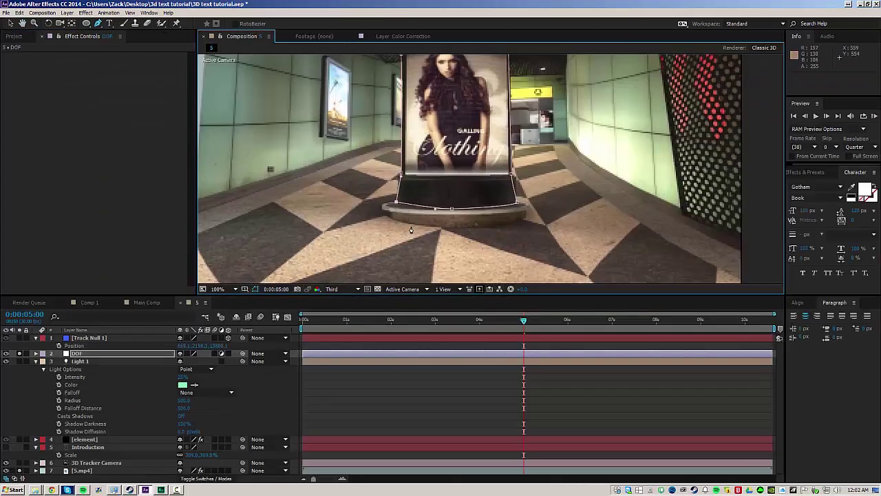
Step: Reveal the DOF layer's mask path and enable its keyframing at 0:00:05:00
{"action": "key", "text": "v"}
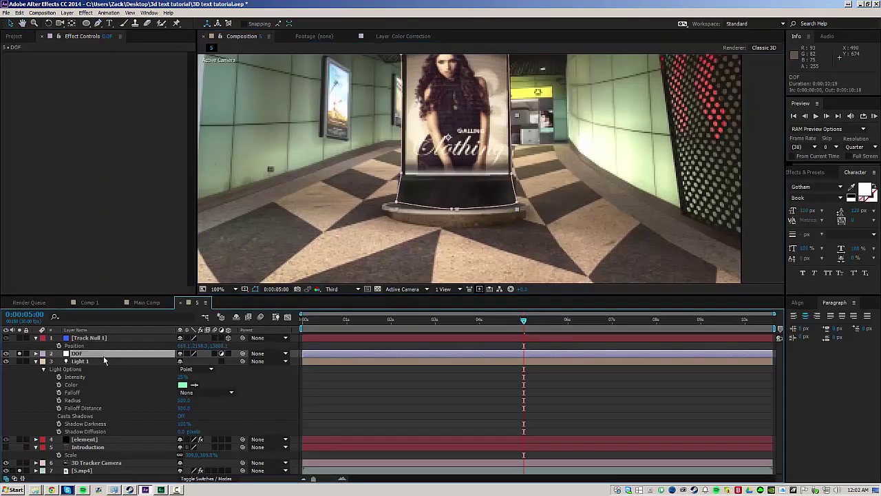
{"action": "key", "text": "m"}
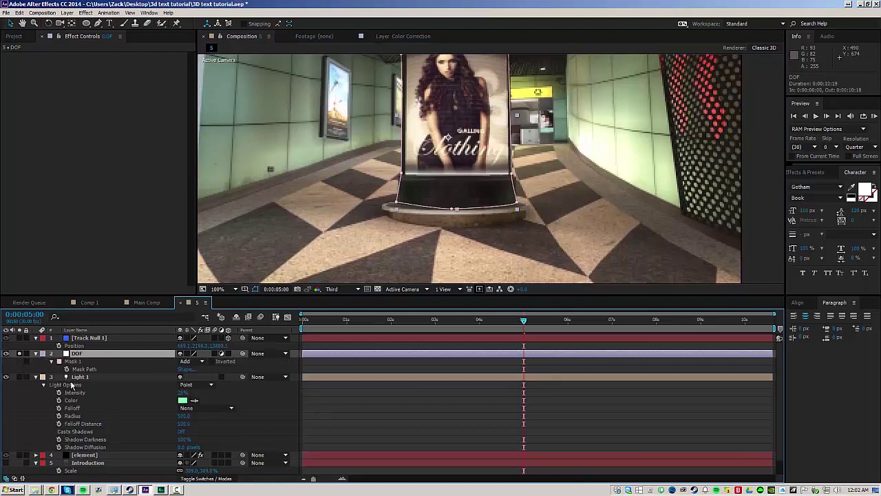
{"action": "left_click", "coordinate": [66, 369]}
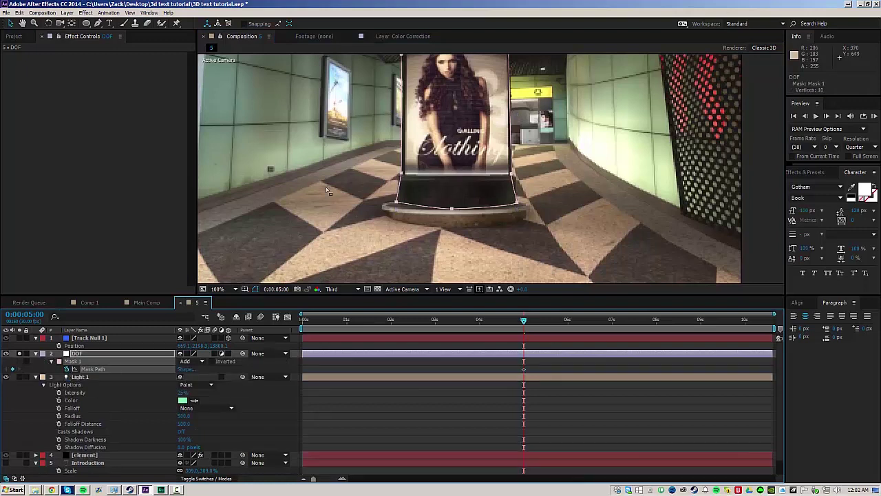
{"action": "scroll", "coordinate": [405, 196], "scroll_direction": "down", "scroll_amount": 2}
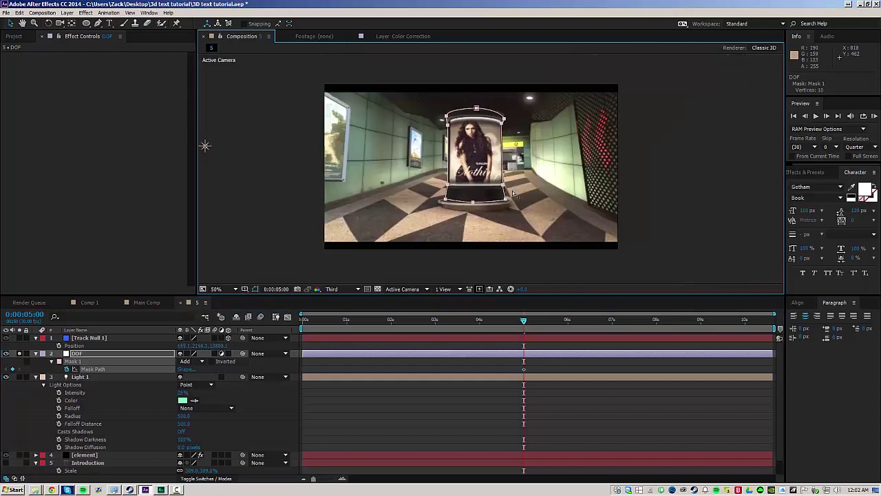
Step: End the work area at 0:00:09:00 and trim the composition to it
{"action": "left_click_drag", "start_coordinate": [548, 320], "coordinate": [702, 314]}
{"action": "key", "text": "n"}
{"action": "right_click", "coordinate": [648, 327]}
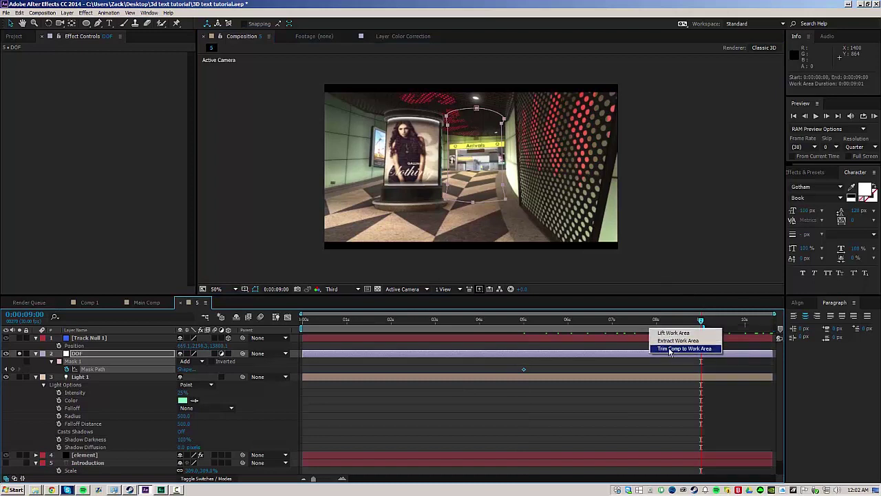
{"action": "left_click", "coordinate": [672, 349]}
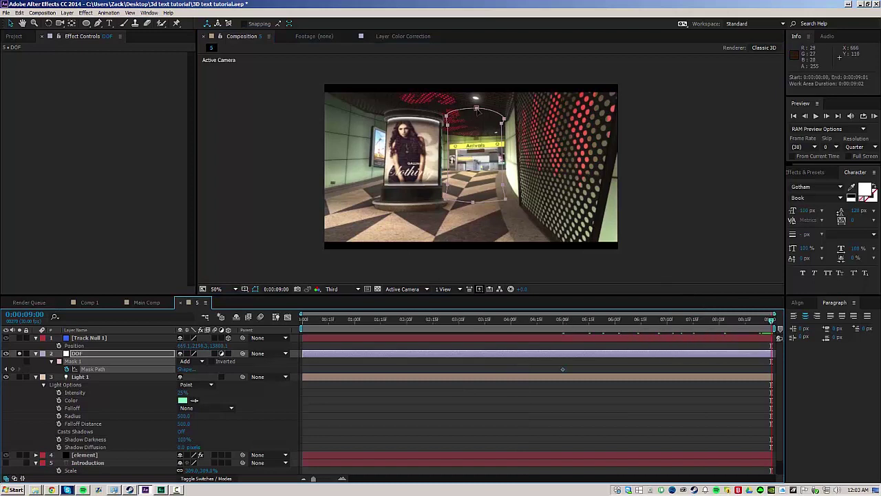
Step: Move the entire DOF mask onto the advertising column at 0:00:09:00
{"action": "double_click", "coordinate": [473, 162]}
{"action": "left_click_drag", "start_coordinate": [483, 129], "coordinate": [422, 137]}
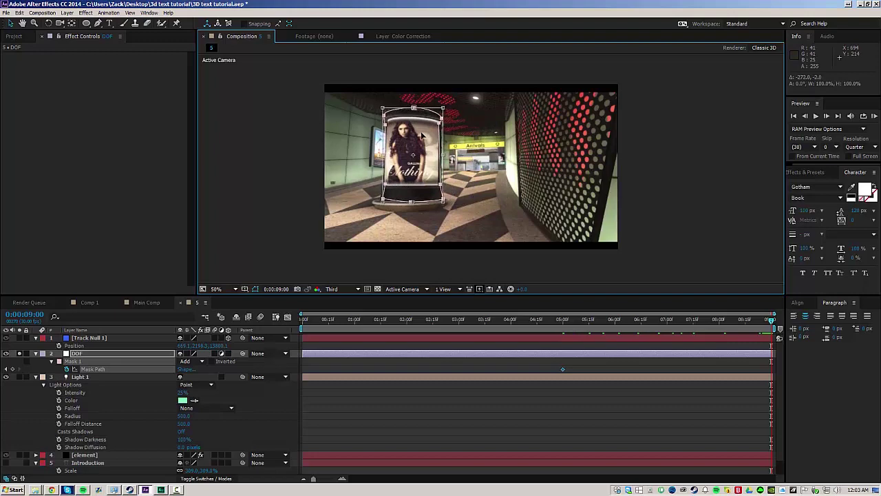
{"action": "left_click", "coordinate": [523, 427]}
{"action": "left_click", "coordinate": [84, 369]}
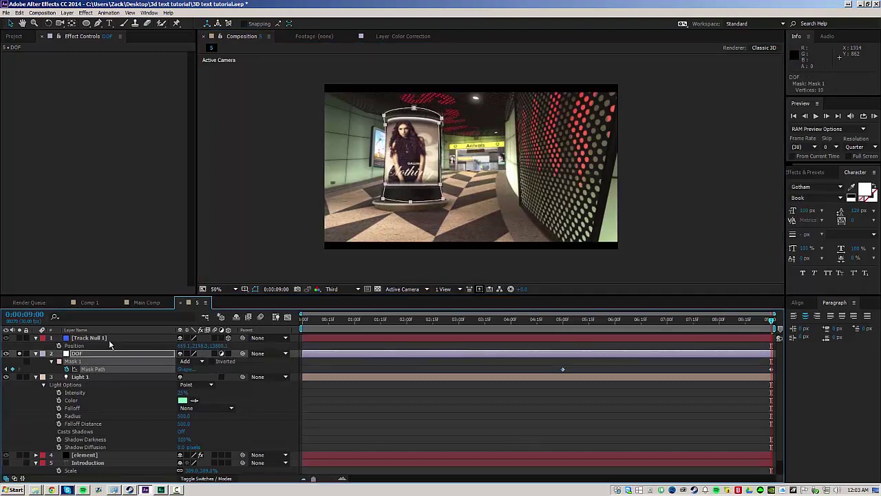
Step: Adjust the mask points along the column's right side and top cap to fit its outline at 0:00:09:00
{"action": "scroll", "coordinate": [481, 193], "scroll_direction": "up", "scroll_amount": 4}
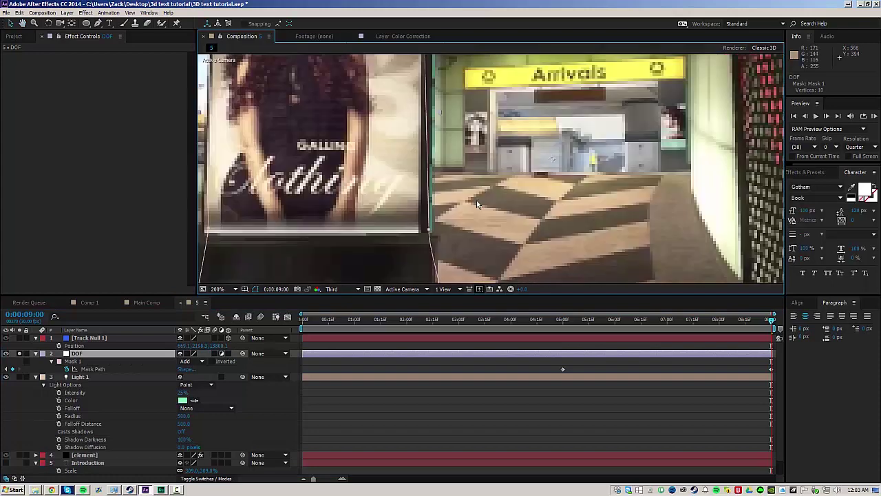
{"action": "left_click_drag", "start_coordinate": [466, 211], "coordinate": [459, 309]}
{"action": "left_click_drag", "start_coordinate": [438, 99], "coordinate": [468, 146]}
{"action": "left_click_drag", "start_coordinate": [450, 108], "coordinate": [457, 109]}
{"action": "left_click_drag", "start_coordinate": [339, 65], "coordinate": [440, 124]}
{"action": "left_click_drag", "start_coordinate": [440, 122], "coordinate": [441, 129]}
{"action": "left_click_drag", "start_coordinate": [422, 171], "coordinate": [549, 113]}
Step: Fit the mask points along the column's left side, from the cap down to the base, at 0:00:09:00
{"action": "left_click", "coordinate": [445, 93]}
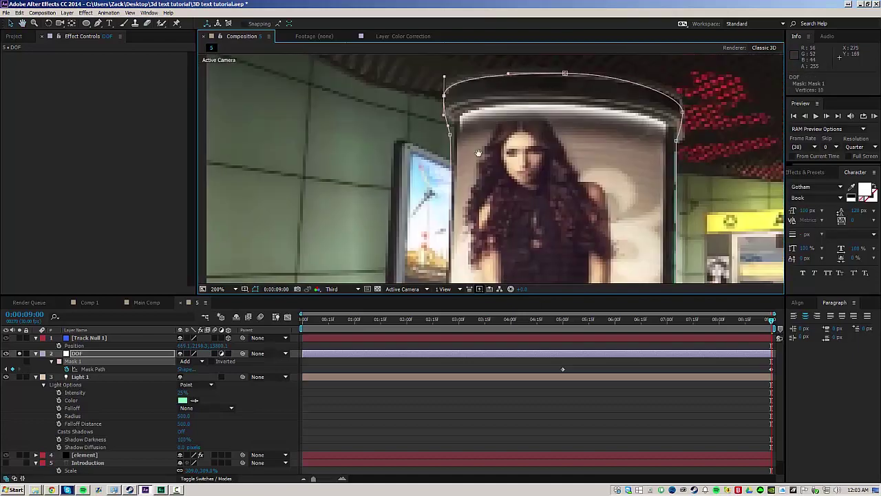
{"action": "left_click_drag", "start_coordinate": [482, 102], "coordinate": [467, 75]}
{"action": "left_click_drag", "start_coordinate": [434, 104], "coordinate": [431, 104]}
{"action": "left_click_drag", "start_coordinate": [475, 272], "coordinate": [471, 79]}
{"action": "left_click_drag", "start_coordinate": [417, 153], "coordinate": [411, 152]}
{"action": "left_click_drag", "start_coordinate": [406, 213], "coordinate": [400, 212]}
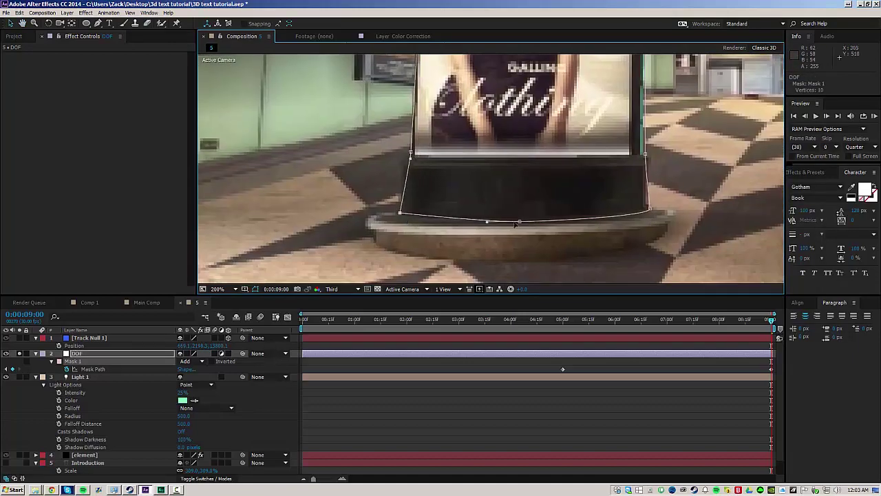
Step: Go to 0:00:00:00 and move the whole DOF mask onto the advertising column
{"action": "scroll", "coordinate": [520, 223], "scroll_direction": "down", "scroll_amount": 3}
{"action": "left_click_drag", "start_coordinate": [736, 325], "coordinate": [146, 309]}
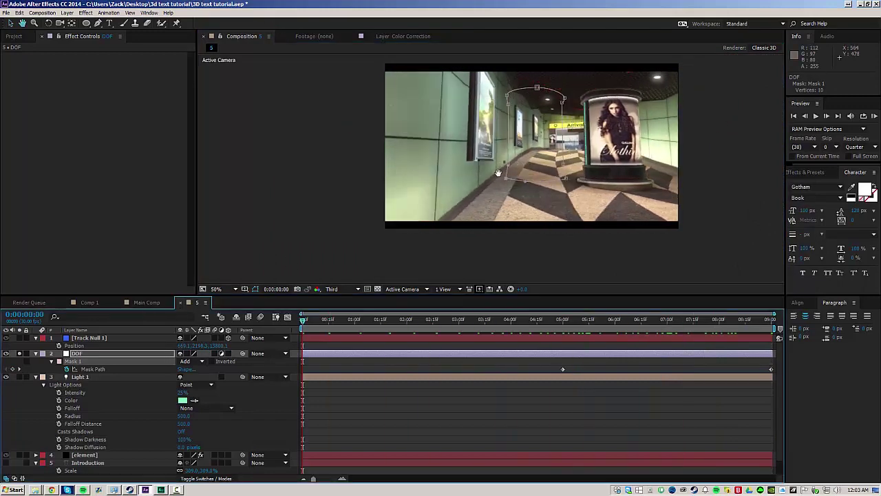
{"action": "left_click_drag", "start_coordinate": [516, 173], "coordinate": [391, 173]}
{"action": "scroll", "coordinate": [391, 173], "scroll_direction": "up", "scroll_amount": 1}
{"action": "left_click_drag", "start_coordinate": [401, 127], "coordinate": [417, 176]}
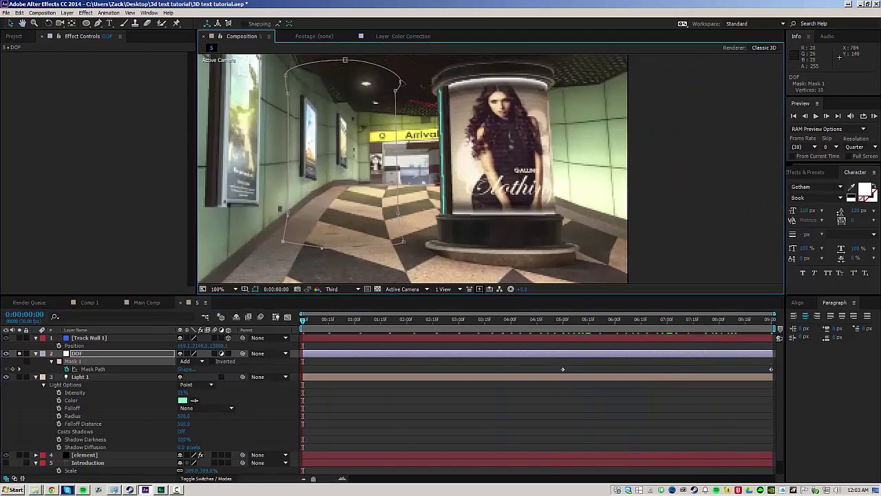
{"action": "double_click", "coordinate": [400, 82]}
{"action": "left_click_drag", "start_coordinate": [362, 122], "coordinate": [515, 136]}
{"action": "left_click", "coordinate": [659, 369]}
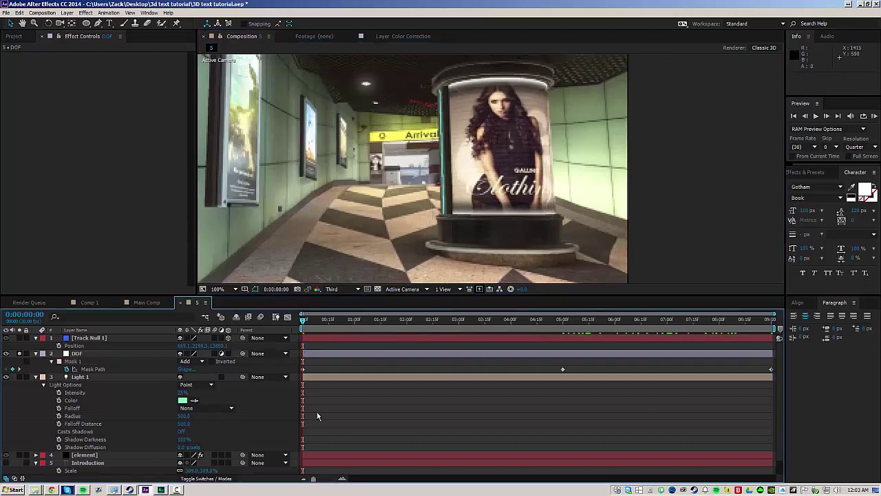
Step: Reshape the mask's lower points to fit the column's base and bottom corners at 0:00:00:00
{"action": "left_click", "coordinate": [100, 363]}
{"action": "scroll", "coordinate": [382, 243], "scroll_direction": "up", "scroll_amount": 1}
{"action": "left_click_drag", "start_coordinate": [447, 212], "coordinate": [442, 122]}
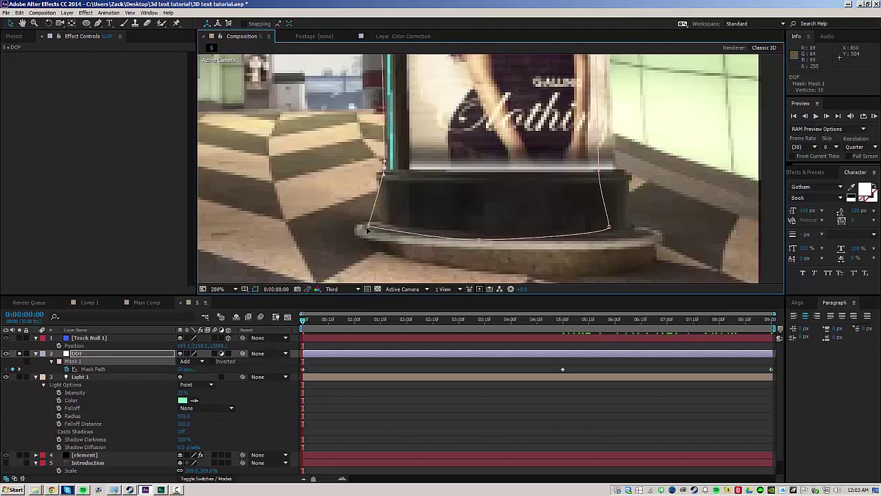
{"action": "left_click_drag", "start_coordinate": [368, 225], "coordinate": [376, 219]}
{"action": "left_click_drag", "start_coordinate": [482, 243], "coordinate": [493, 237]}
{"action": "left_click_drag", "start_coordinate": [609, 227], "coordinate": [632, 228]}
{"action": "left_click_drag", "start_coordinate": [598, 170], "coordinate": [614, 166]}
Step: Reshape the mask's upper points to fit the column's top cap at 0:00:00:00
{"action": "left_click_drag", "start_coordinate": [642, 110], "coordinate": [585, 302]}
{"action": "left_click_drag", "start_coordinate": [549, 110], "coordinate": [563, 79]}
{"action": "left_click_drag", "start_coordinate": [563, 78], "coordinate": [600, 120]}
{"action": "left_click_drag", "start_coordinate": [483, 97], "coordinate": [493, 97]}
{"action": "left_click_drag", "start_coordinate": [454, 225], "coordinate": [435, 132]}
{"action": "scroll", "coordinate": [433, 131], "scroll_direction": "down", "scroll_amount": 3}
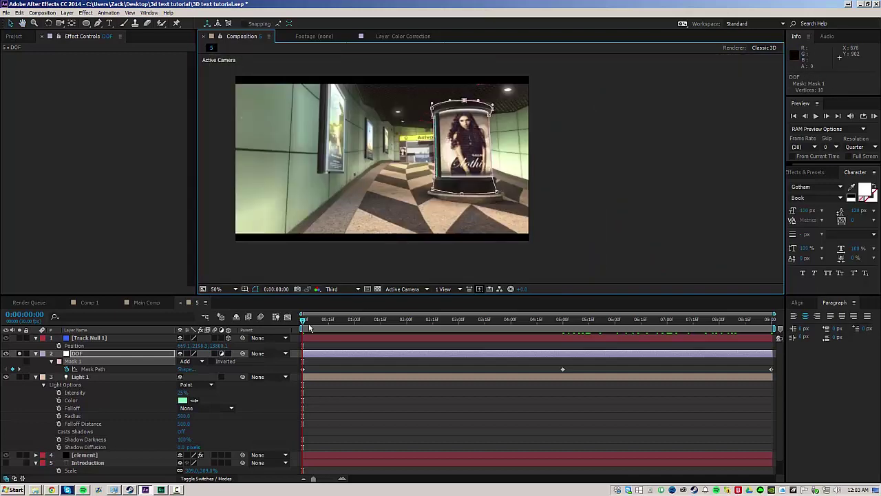
Step: Review the animated mask through the timeline to check that it follows the advertising column
{"action": "key", "text": "space"}
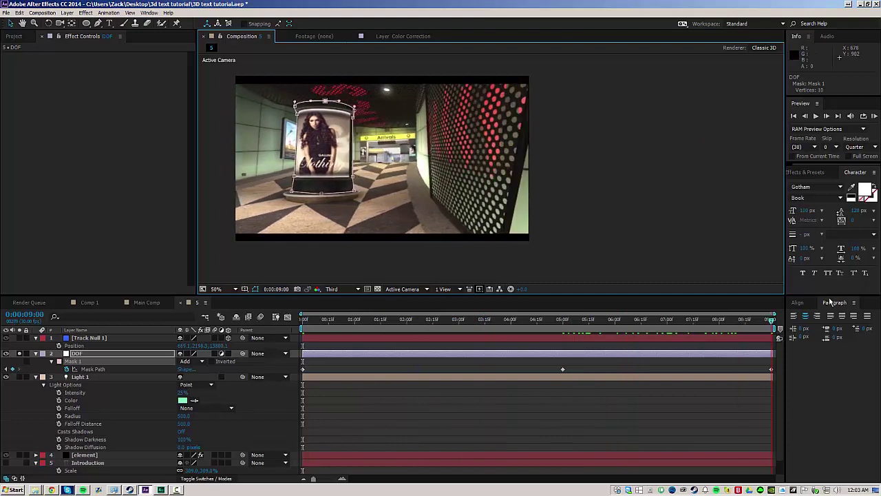
{"action": "left_click_drag", "start_coordinate": [829, 302], "coordinate": [545, 357]}
{"action": "left_click", "coordinate": [486, 412]}
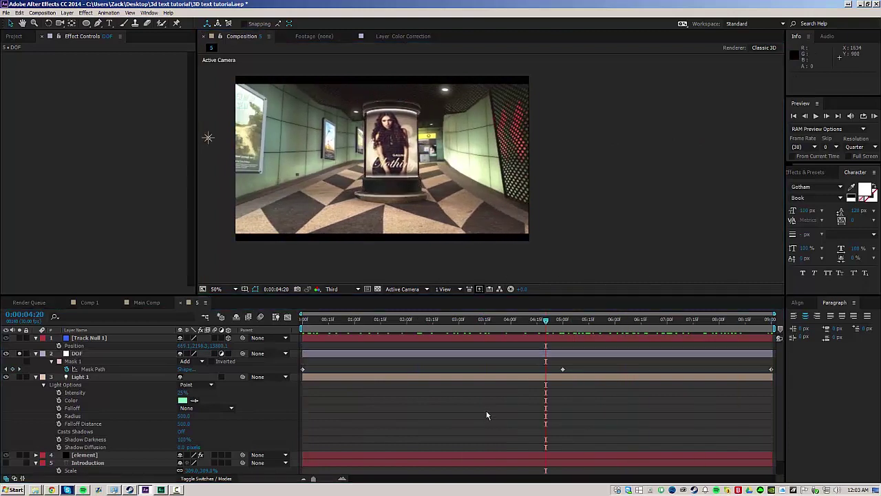
Step: Find the Gaussian Blur effect, apply it to the DOF layer, and raise its blurriness
{"action": "left_click", "coordinate": [472, 357]}
{"action": "left_click", "coordinate": [819, 177]}
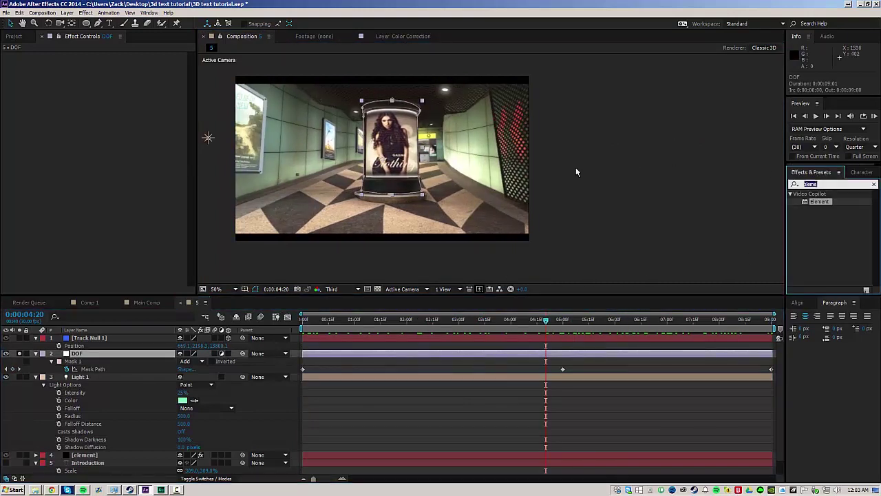
{"action": "type", "text": "gaus"}
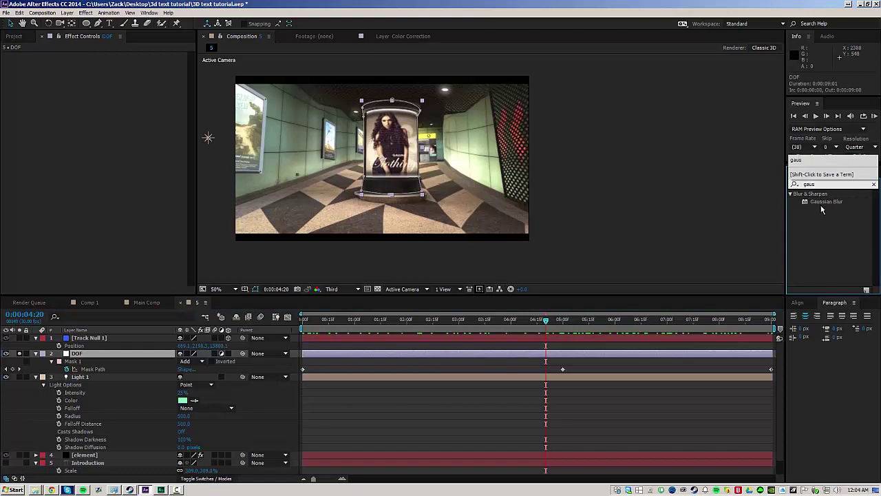
{"action": "left_click_drag", "start_coordinate": [820, 205], "coordinate": [98, 353]}
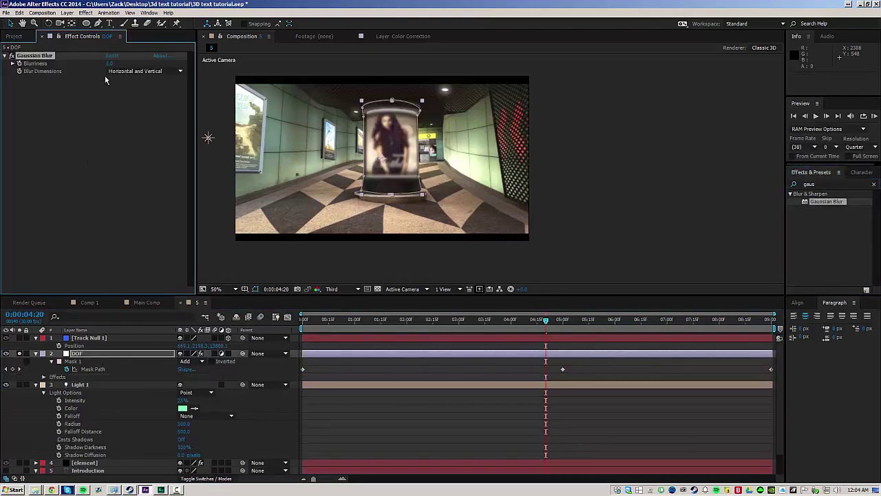
{"action": "left_click", "coordinate": [583, 213]}
Step: Set the DOF mask's feather to 15 pixels to soften the blur's edge
{"action": "left_click", "coordinate": [95, 354]}
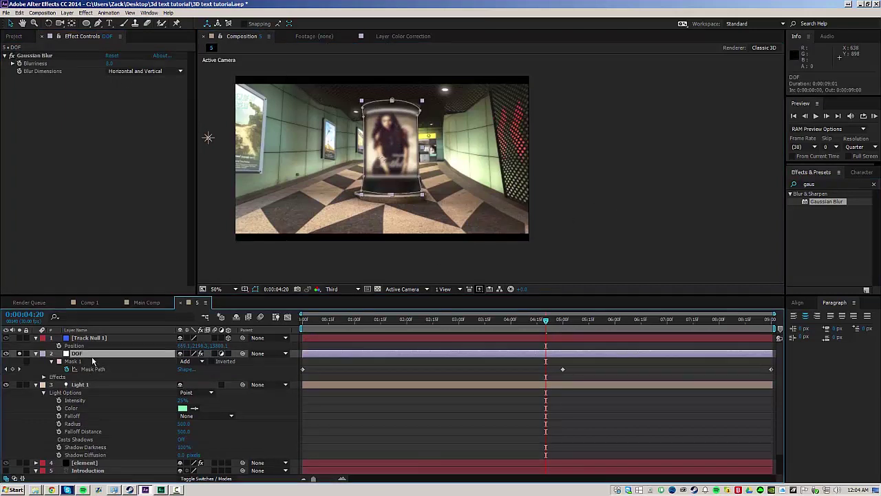
{"action": "key", "text": "f"}
{"action": "left_click", "coordinate": [188, 369]}
{"action": "type", "text": "15.0,15.0 pixels"}
{"action": "left_click", "coordinate": [299, 260]}
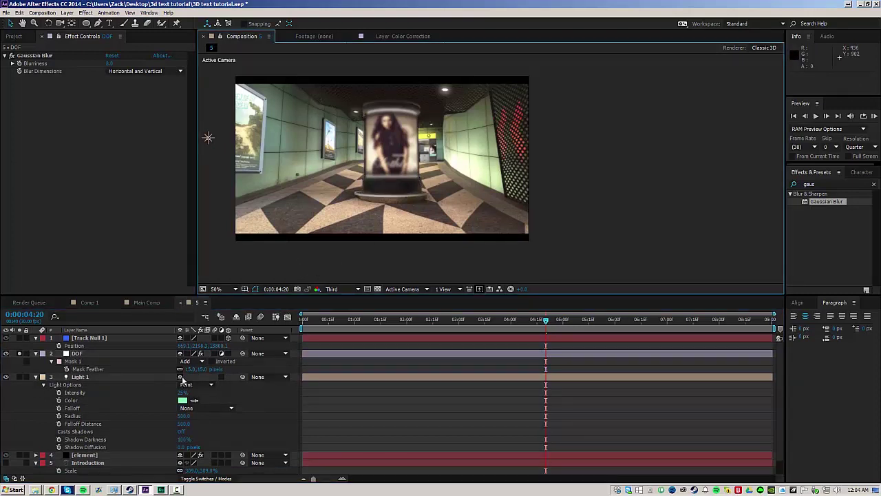
Step: Set the DOF layer's Gaussian Blur blurriness to 5
{"action": "left_click", "coordinate": [111, 63]}
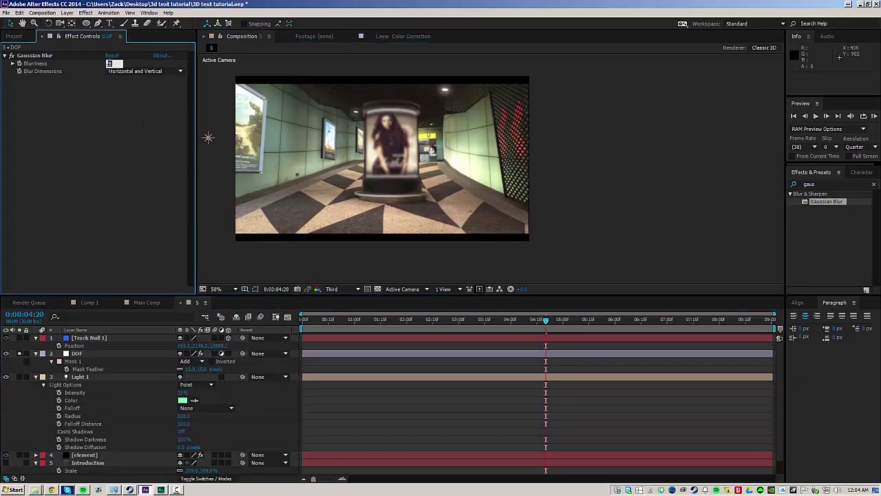
{"action": "type", "text": "3"}
{"action": "key", "text": "Return"}
{"action": "left_click", "coordinate": [533, 164]}
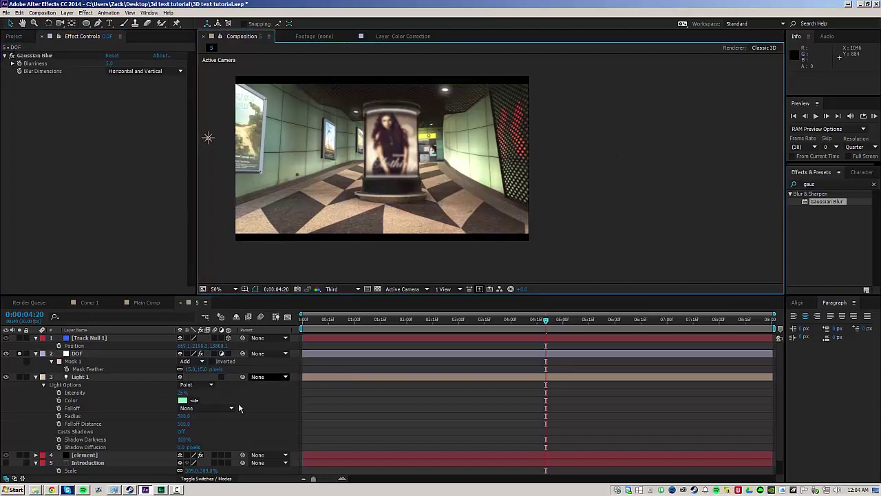
{"action": "left_click", "coordinate": [88, 353]}
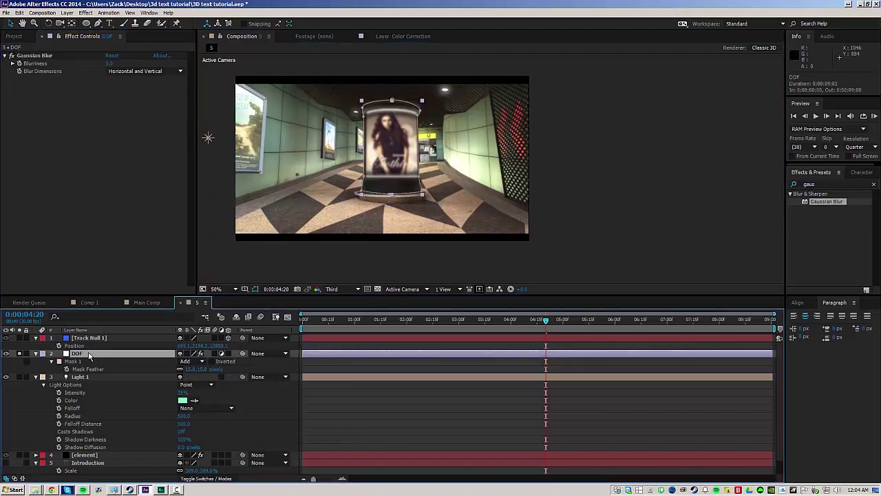
Step: Set the DOF mask's expansion to 8 pixels so the blur covers the column's edges, and inspect its outline up close
{"action": "key", "text": "m"}
{"action": "key", "text": "m"}
{"action": "key", "text": "m"}
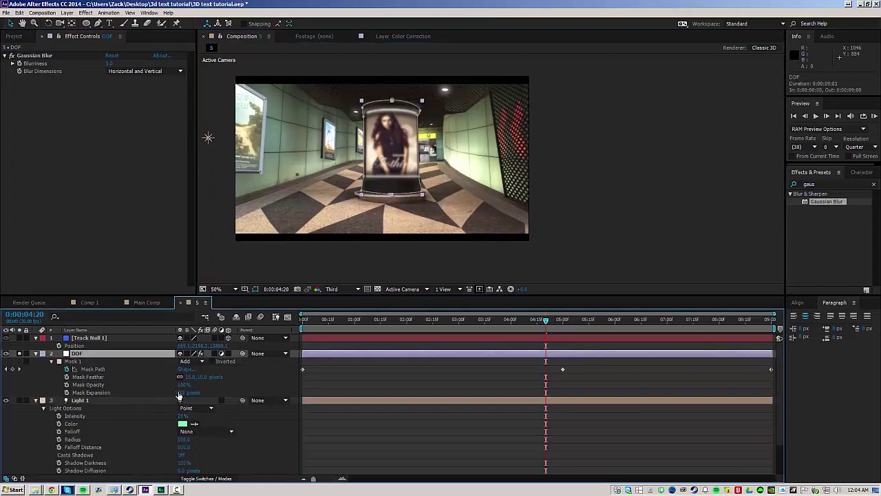
{"action": "left_click", "coordinate": [168, 393]}
{"action": "scroll", "coordinate": [406, 188], "scroll_direction": "up", "scroll_amount": 1}
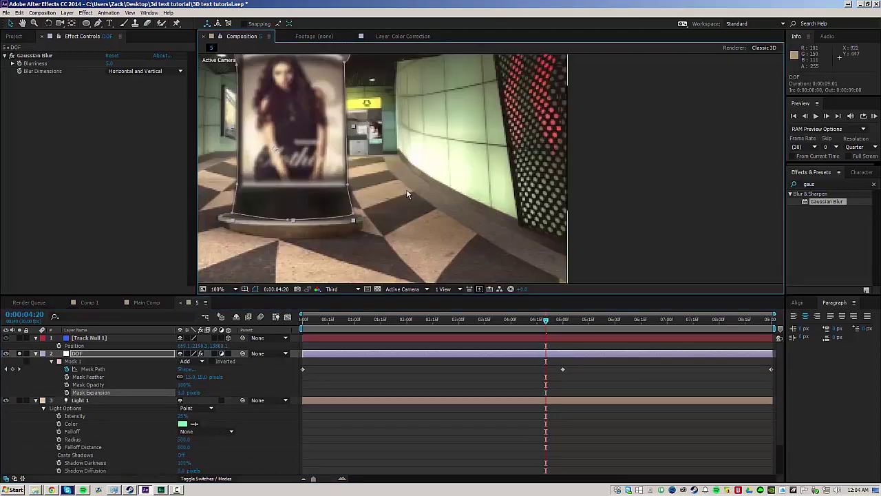
{"action": "left_click_drag", "start_coordinate": [344, 185], "coordinate": [382, 181]}
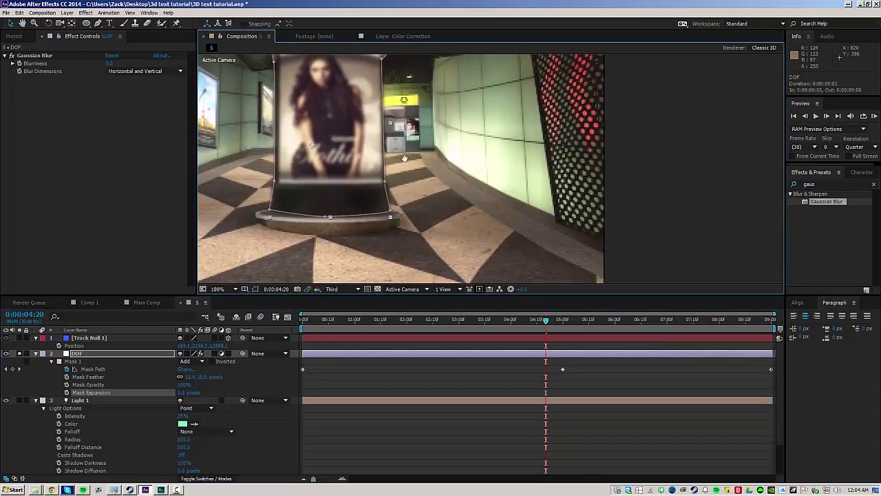
{"action": "left_click_drag", "start_coordinate": [438, 177], "coordinate": [400, 169]}
{"action": "scroll", "coordinate": [401, 169], "scroll_direction": "down", "scroll_amount": 1}
{"action": "left_click", "coordinate": [230, 362]}
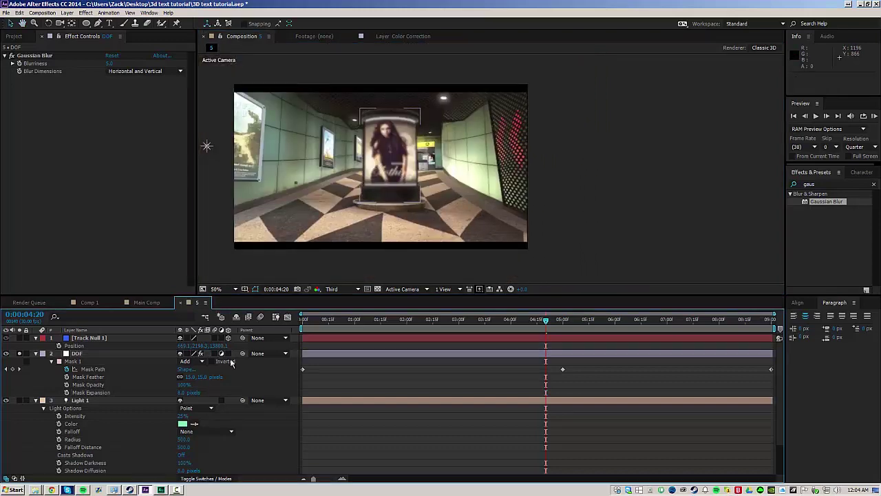
Step: Duplicate the DOF layer and delete the mask from the copy
{"action": "left_click", "coordinate": [95, 355]}
{"action": "key", "text": "ctrl+d"}
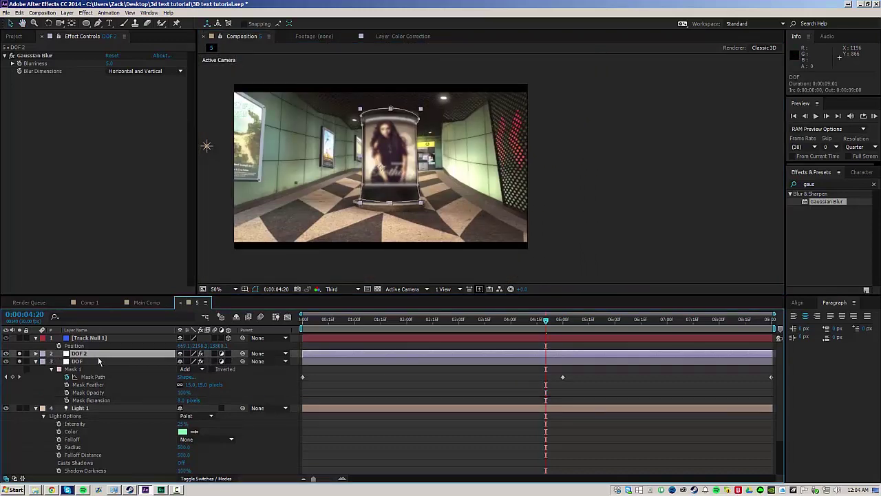
{"action": "key", "text": "m"}
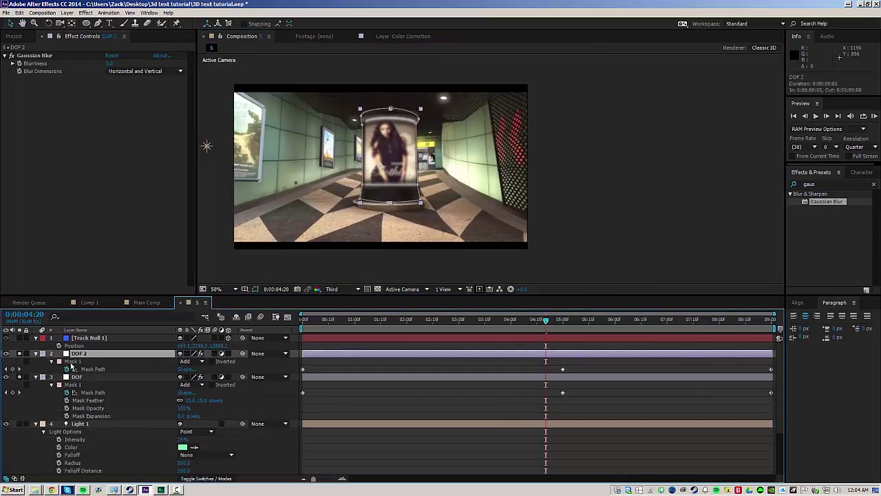
{"action": "left_click", "coordinate": [196, 361]}
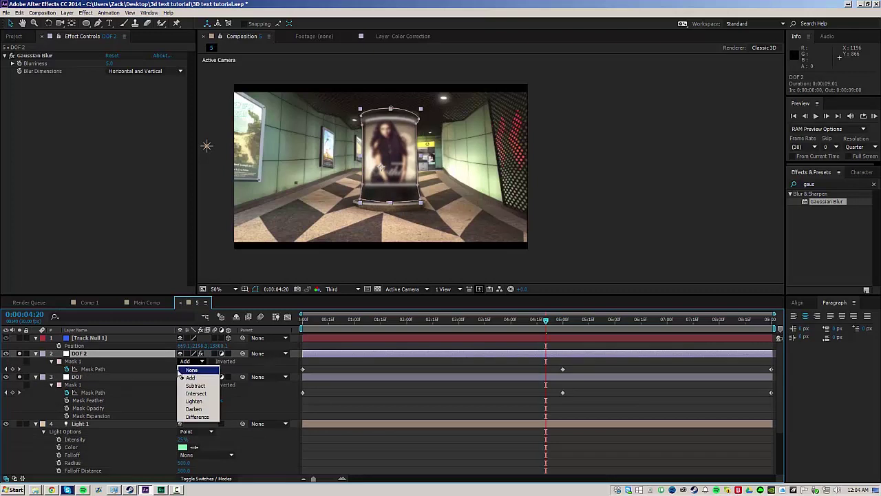
{"action": "left_click", "coordinate": [101, 362]}
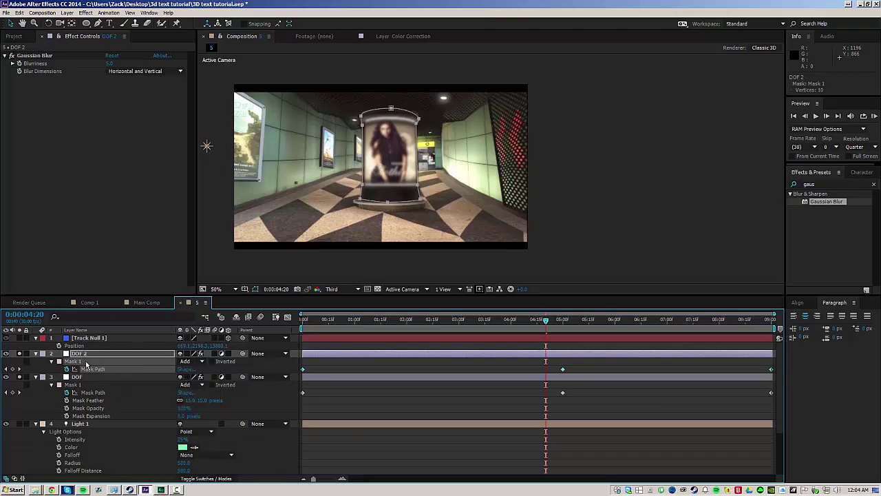
{"action": "key", "text": "Delete"}
{"action": "key", "text": "Delete"}
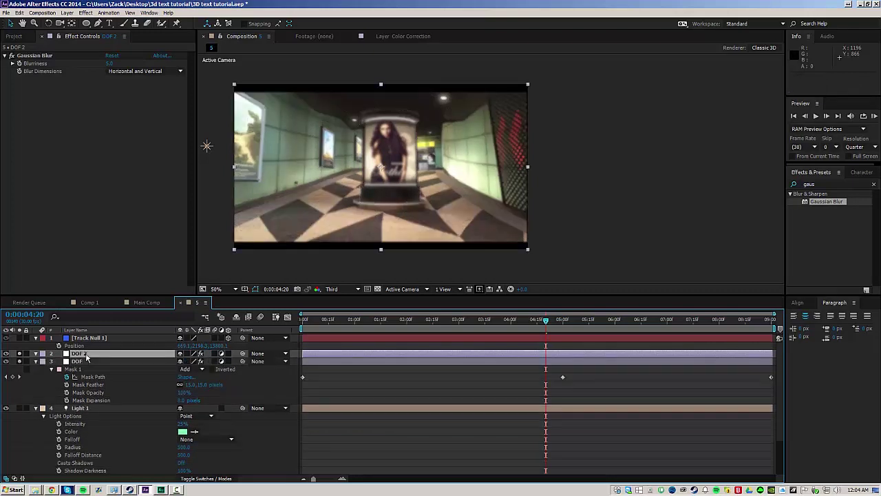
Step: Switch off the Gaussian Blur on the DOF 2 layer to check the footage without it, and undo the last value change
{"action": "left_click", "coordinate": [12, 56]}
{"action": "scroll", "coordinate": [324, 168], "scroll_direction": "up", "scroll_amount": 1}
{"action": "left_click_drag", "start_coordinate": [323, 168], "coordinate": [421, 130]}
{"action": "scroll", "coordinate": [421, 130], "scroll_direction": "down", "scroll_amount": 1}
{"action": "key", "text": "ctrl+z"}
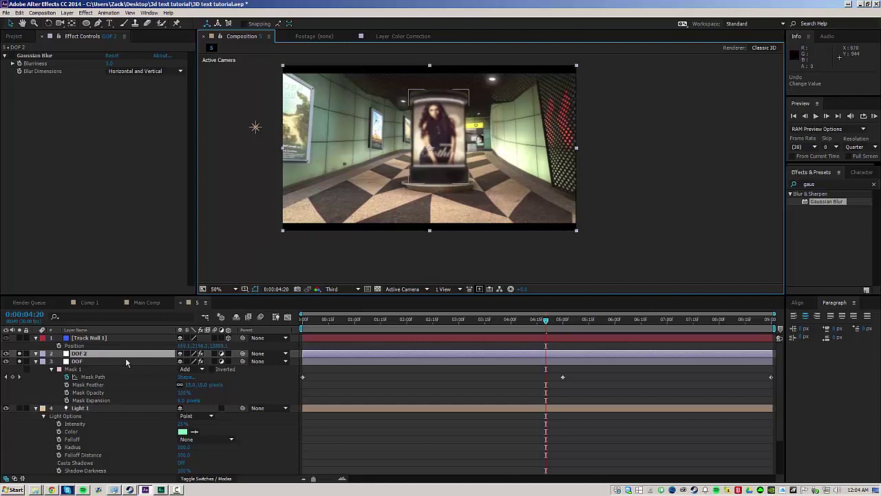
Step: Draw a four-point mask on DOF 2 with the Pen tool around the far end of the hallway behind the column
{"action": "left_click", "coordinate": [98, 23]}
{"action": "scroll", "coordinate": [479, 86], "scroll_direction": "up", "scroll_amount": 1}
{"action": "mouse_move", "coordinate": [478, 87]}
{"action": "left_mouse_down"}
{"action": "mouse_move", "coordinate": [479, 181]}
{"action": "mouse_move", "coordinate": [475, 162]}
{"action": "left_mouse_up"}
{"action": "key", "text": "g"}
{"action": "left_click", "coordinate": [485, 135]}
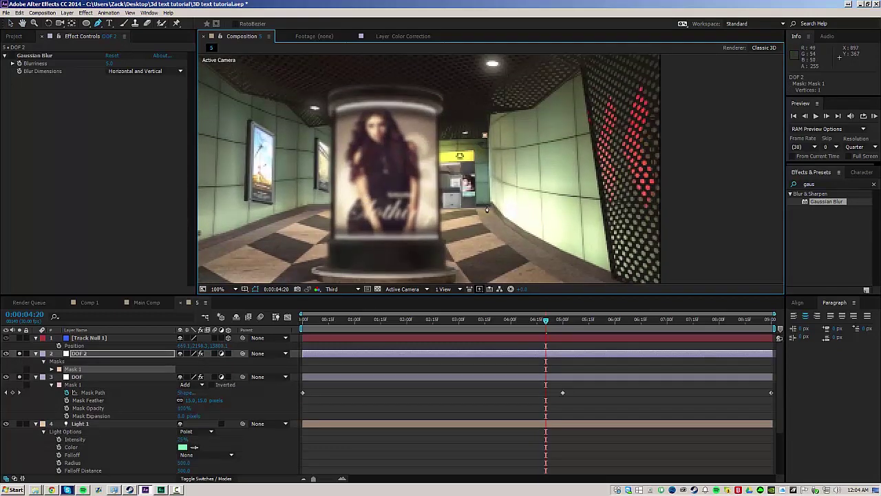
{"action": "left_click", "coordinate": [487, 204]}
{"action": "left_click", "coordinate": [343, 205]}
{"action": "left_click", "coordinate": [350, 131]}
{"action": "left_click", "coordinate": [485, 135]}
{"action": "left_click_drag", "start_coordinate": [485, 135], "coordinate": [482, 112]}
{"action": "scroll", "coordinate": [482, 112], "scroll_direction": "down", "scroll_amount": 1}
{"action": "key", "text": "v"}
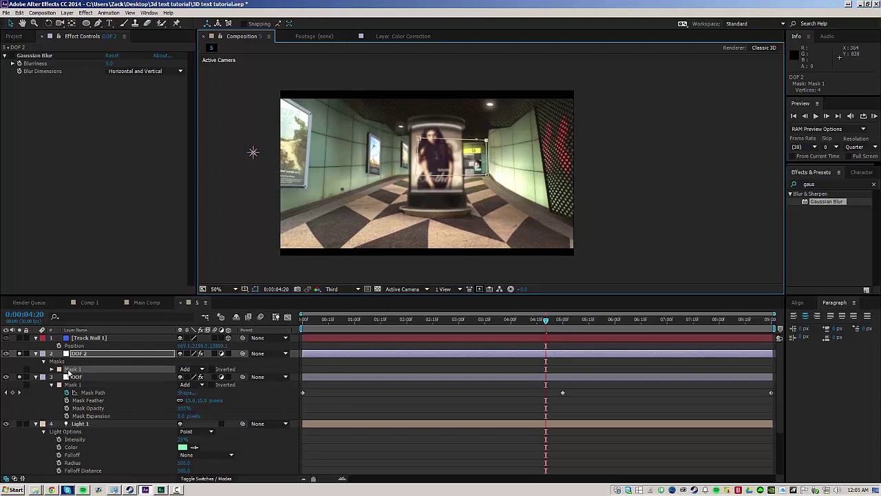
Step: Compare the finished Comp 1 with its DOF 2 and DOF 1 layers hidden and shown, and return to the working composition
{"action": "left_click", "coordinate": [92, 302]}
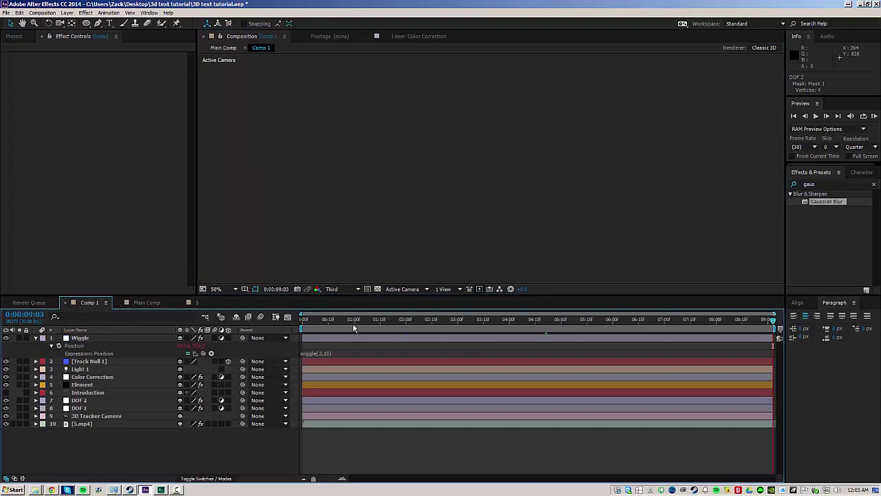
{"action": "left_click_drag", "start_coordinate": [389, 321], "coordinate": [499, 314]}
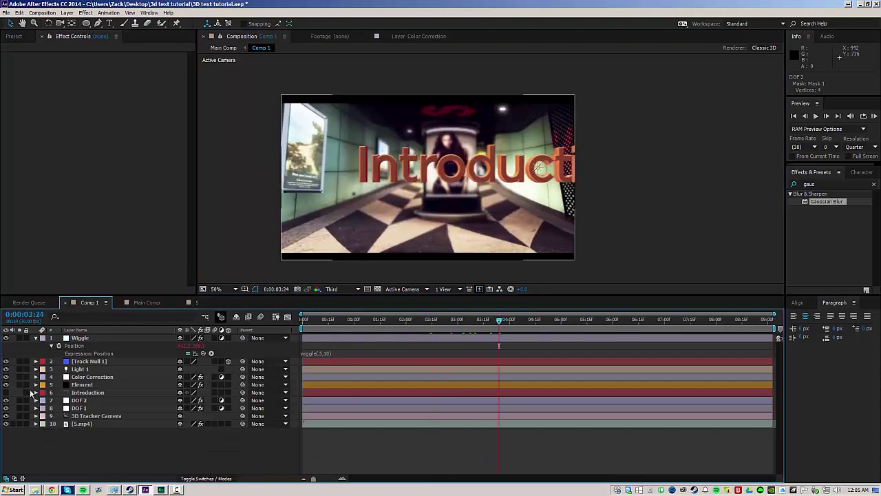
{"action": "left_click", "coordinate": [6, 400]}
{"action": "left_click", "coordinate": [6, 400]}
{"action": "left_click", "coordinate": [6, 407]}
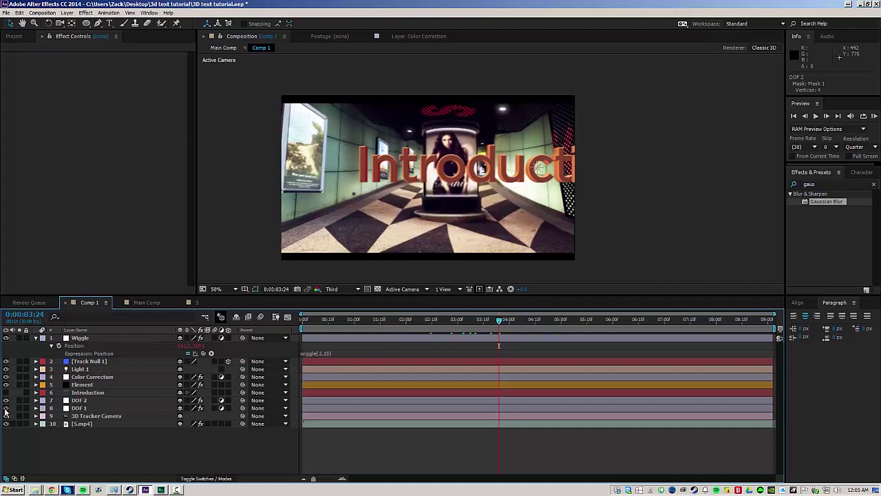
{"action": "left_click", "coordinate": [6, 408]}
{"action": "left_click", "coordinate": [197, 303]}
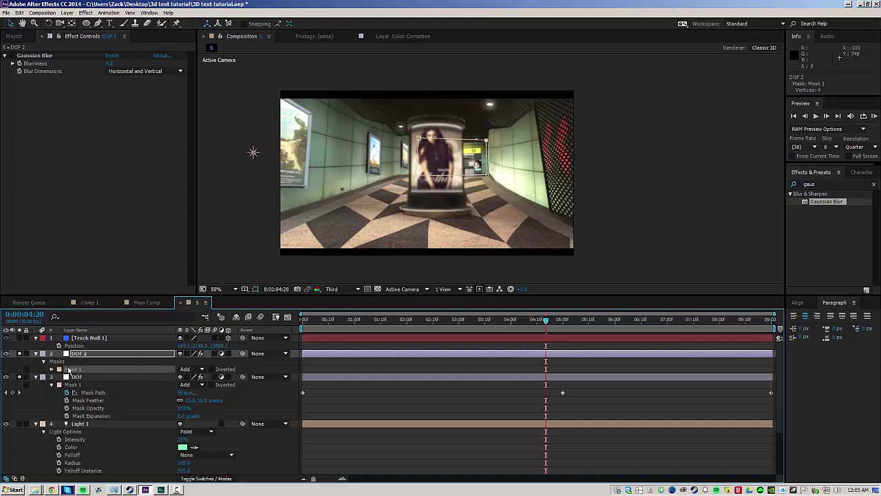
Step: Start animating the DOF 2 mask path with a keyframe at 0:00:04:20
{"action": "left_click", "coordinate": [90, 354]}
{"action": "key", "text": "m"}
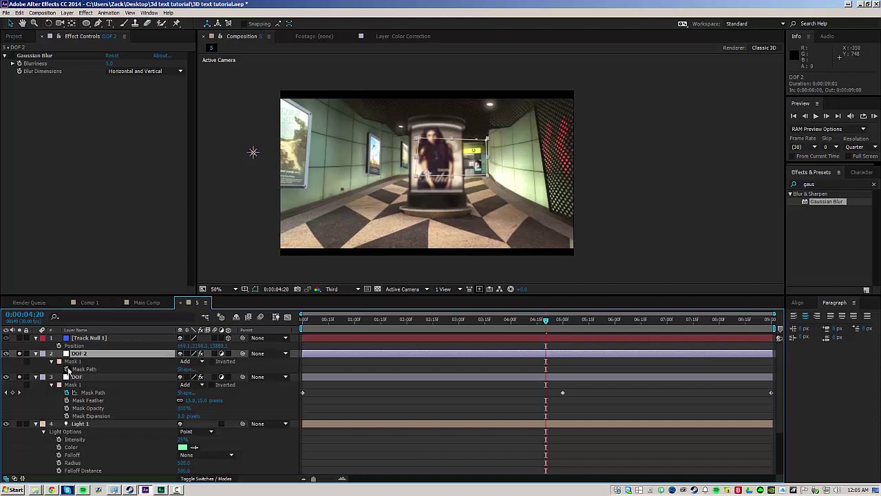
{"action": "left_click", "coordinate": [66, 369]}
Step: At the first frame, move the DOF 2 mask over the Arrivals entrance and adjust its upper corners to fit
{"action": "key", "text": "Home"}
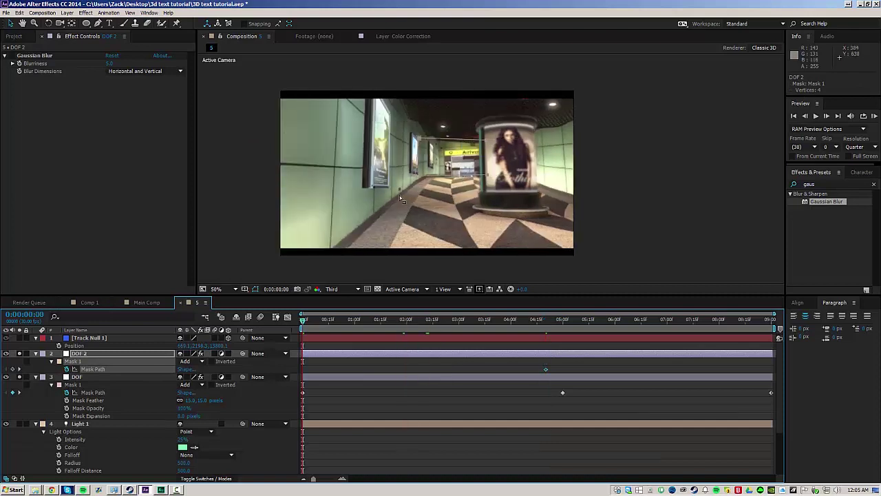
{"action": "left_click_drag", "start_coordinate": [426, 147], "coordinate": [455, 151]}
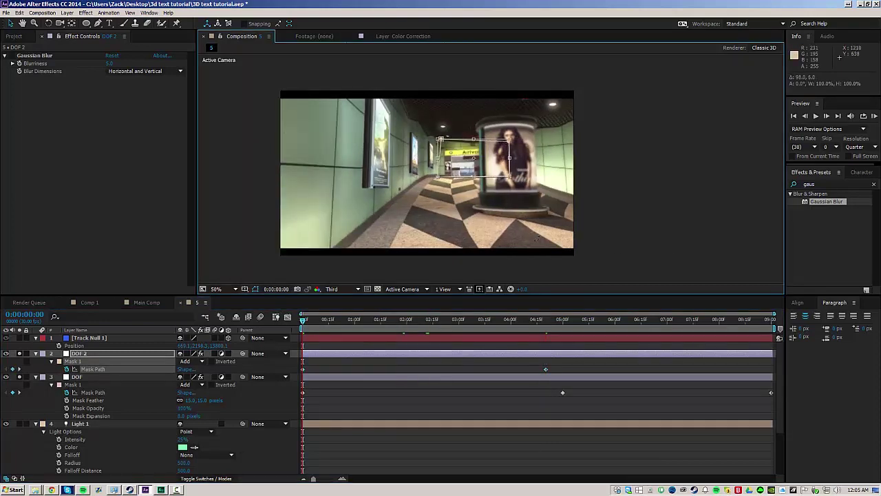
{"action": "left_click", "coordinate": [279, 401]}
{"action": "left_click", "coordinate": [75, 362]}
{"action": "scroll", "coordinate": [430, 210], "scroll_direction": "up", "scroll_amount": 1}
{"action": "left_click_drag", "start_coordinate": [430, 211], "coordinate": [425, 252]}
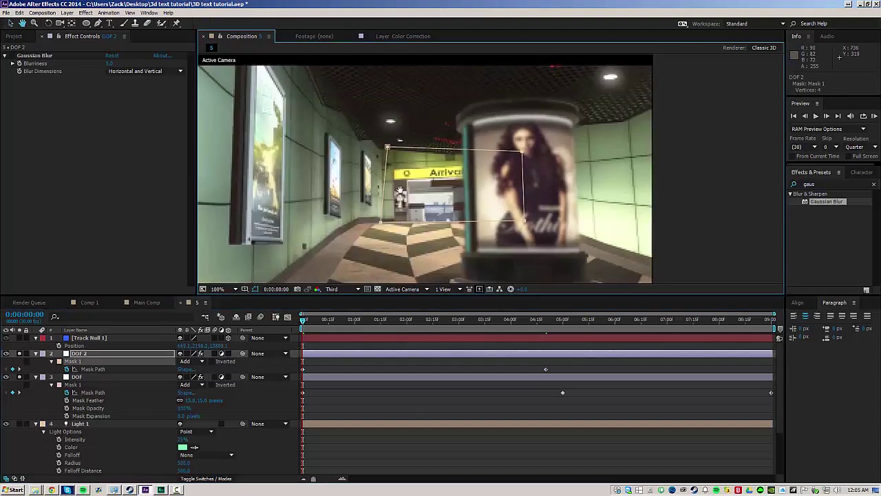
{"action": "left_click_drag", "start_coordinate": [389, 148], "coordinate": [384, 156]}
{"action": "left_click_drag", "start_coordinate": [522, 152], "coordinate": [524, 151]}
{"action": "left_click_drag", "start_coordinate": [523, 158], "coordinate": [405, 148]}
{"action": "scroll", "coordinate": [407, 152], "scroll_direction": "down", "scroll_amount": 1}
Step: At 0:00:09:00, move the DOF 2 mask onto the Arrivals entrance and fit its corners to the sign and doorway
{"action": "left_click_drag", "start_coordinate": [448, 321], "coordinate": [703, 331]}
{"action": "key", "text": "End"}
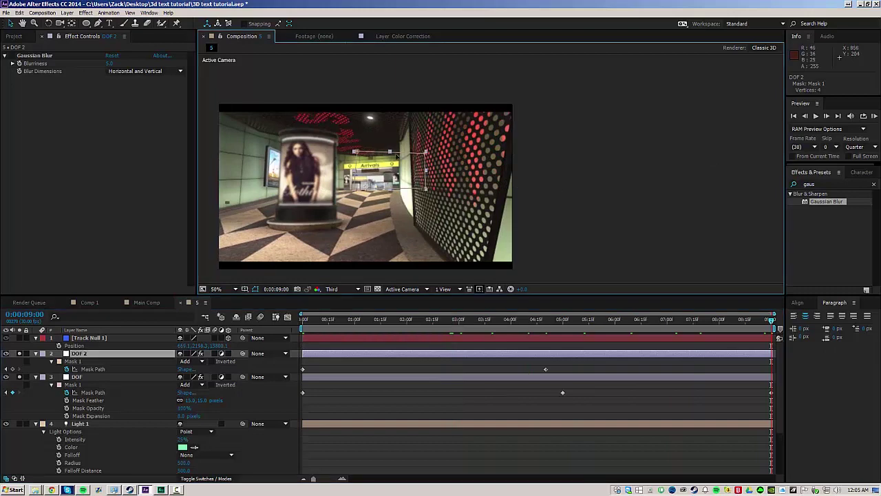
{"action": "left_click", "coordinate": [76, 376]}
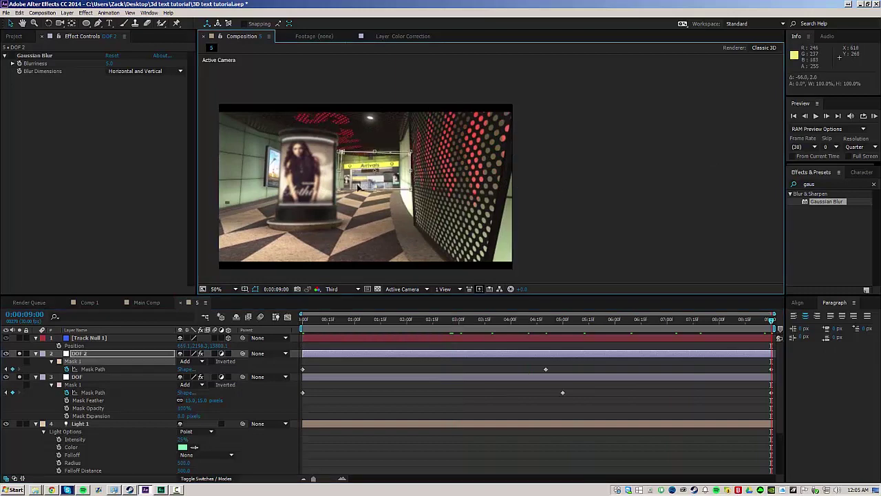
{"action": "left_click", "coordinate": [110, 366]}
{"action": "scroll", "coordinate": [340, 172], "scroll_direction": "up", "scroll_amount": 3}
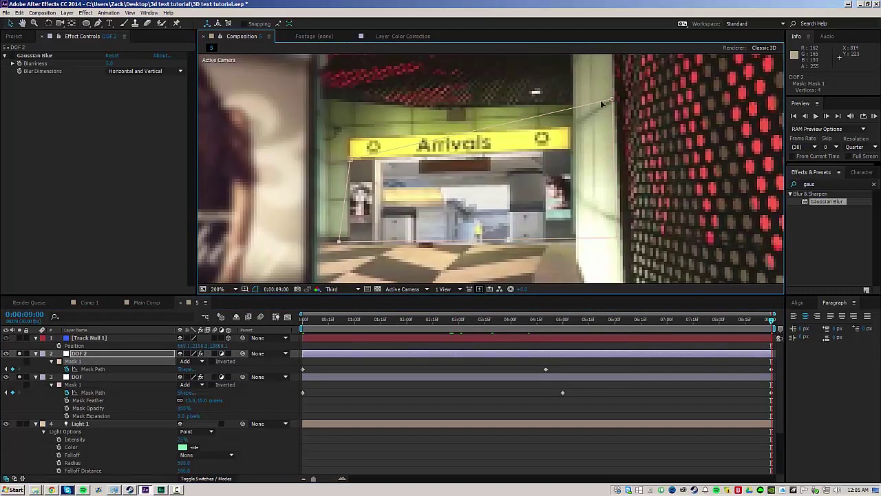
{"action": "left_click_drag", "start_coordinate": [609, 243], "coordinate": [578, 242]}
{"action": "scroll", "coordinate": [578, 242], "scroll_direction": "down", "scroll_amount": 2}
Step: At 0:00:04:20, lower the DOF 2 mask's upper corners to the height of the yellow sign
{"action": "left_click_drag", "start_coordinate": [757, 321], "coordinate": [551, 334]}
{"action": "scroll", "coordinate": [523, 166], "scroll_direction": "up", "scroll_amount": 4}
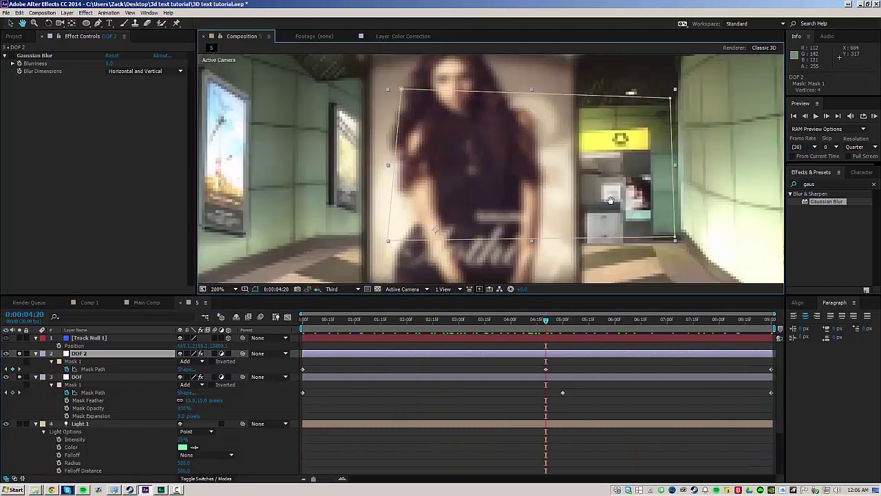
{"action": "left_click_drag", "start_coordinate": [591, 108], "coordinate": [573, 163]}
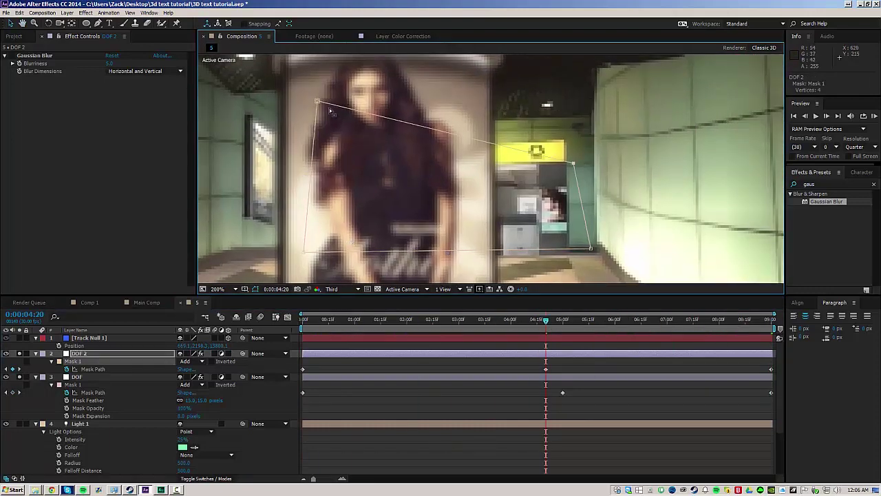
{"action": "left_click_drag", "start_coordinate": [316, 102], "coordinate": [322, 165]}
{"action": "scroll", "coordinate": [322, 164], "scroll_direction": "down", "scroll_amount": 4}
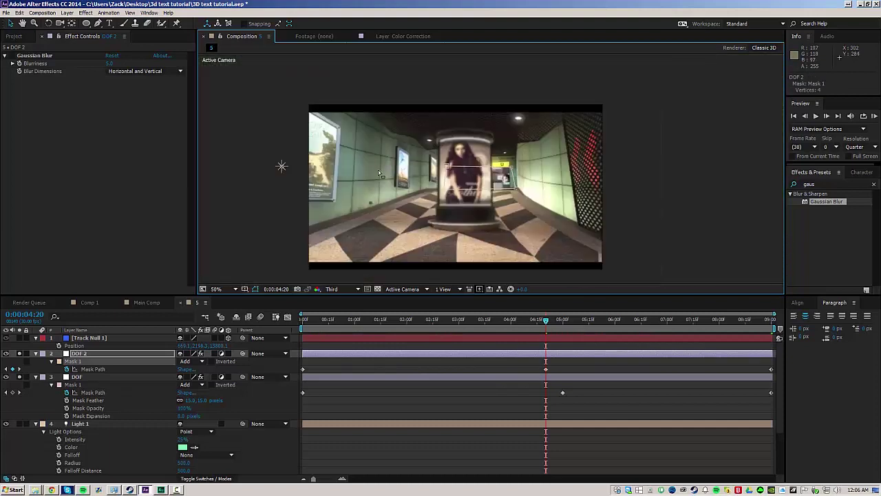
{"action": "left_click_drag", "start_coordinate": [407, 149], "coordinate": [422, 136]}
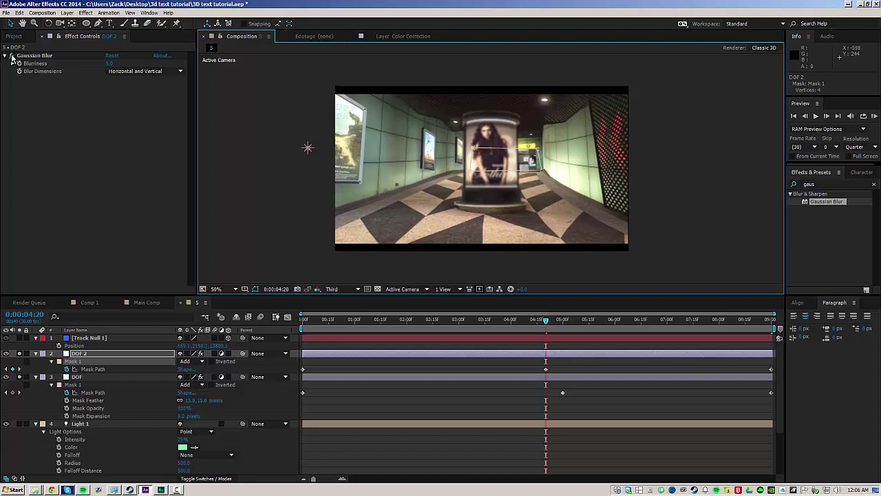
Step: Show all mask properties of DOF 2 and set its mask expansion to 282 pixels
{"action": "left_click", "coordinate": [173, 150]}
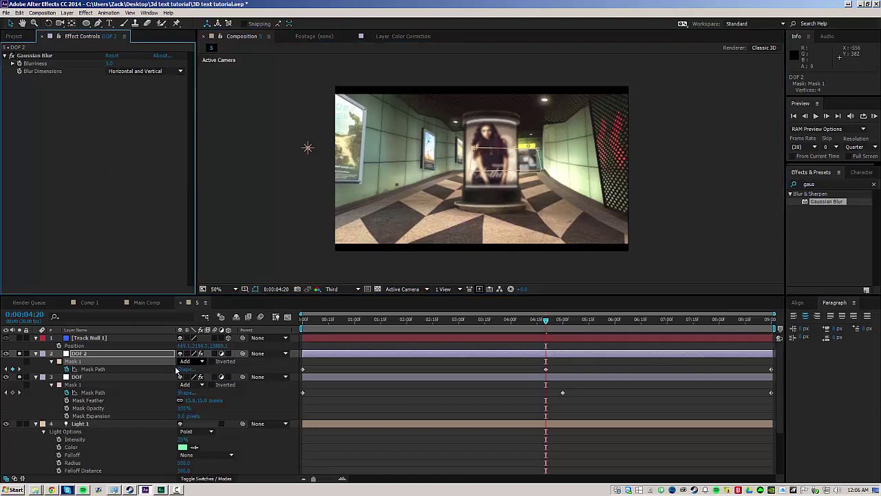
{"action": "left_click", "coordinate": [93, 356]}
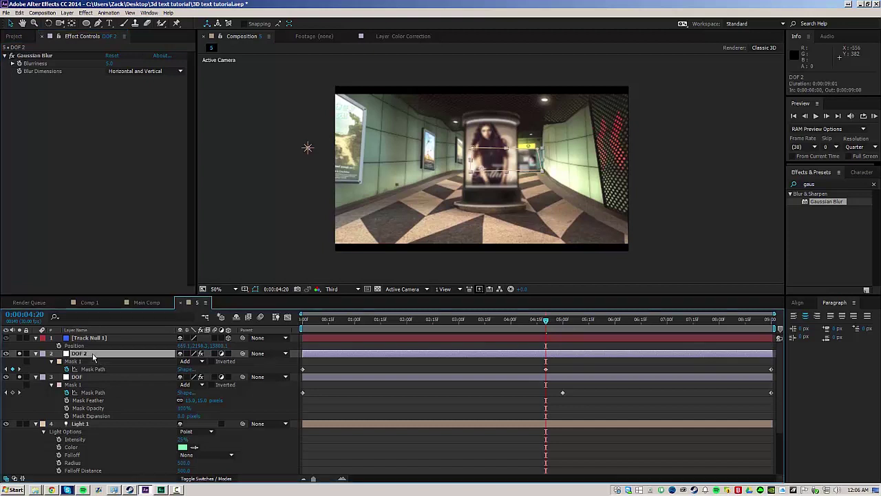
{"action": "key", "text": "m"}
{"action": "key", "text": "m"}
{"action": "key", "text": "m"}
{"action": "key", "text": "m"}
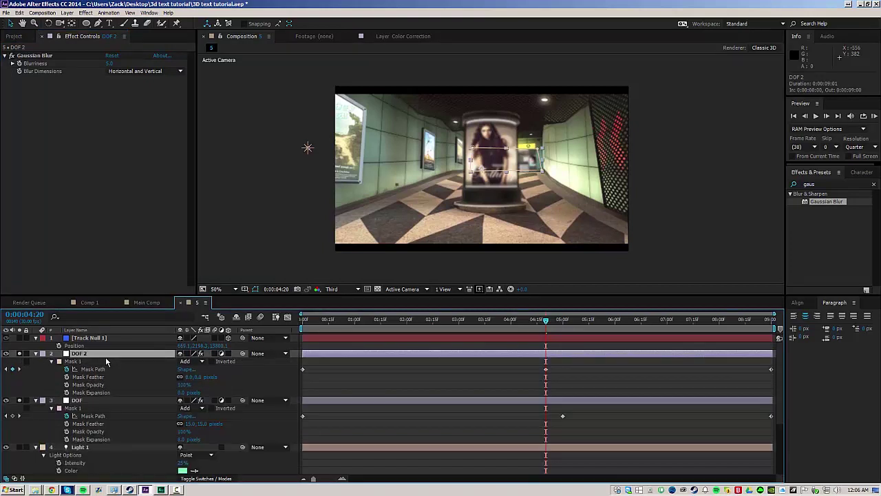
{"action": "left_click_drag", "start_coordinate": [182, 394], "coordinate": [317, 384]}
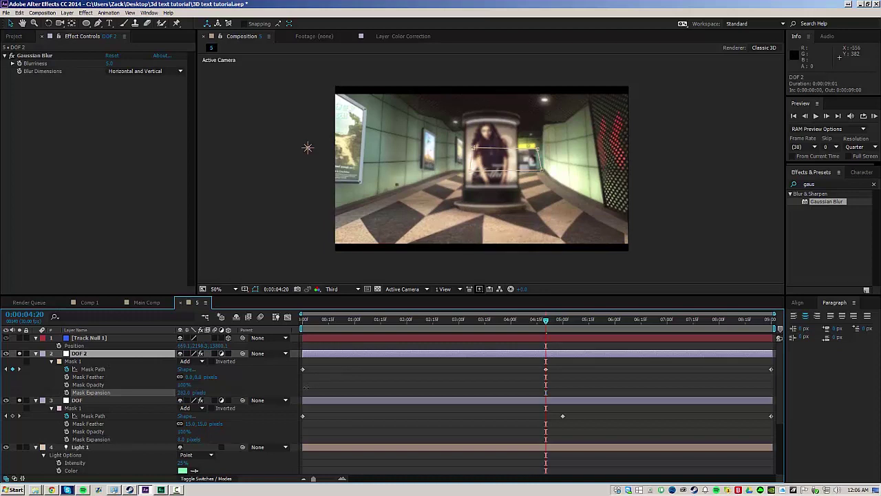
Step: Increase the blurriness of DOF 2's Gaussian Blur to strengthen the background blur
{"action": "scroll", "coordinate": [635, 192], "scroll_direction": "up", "scroll_amount": 2}
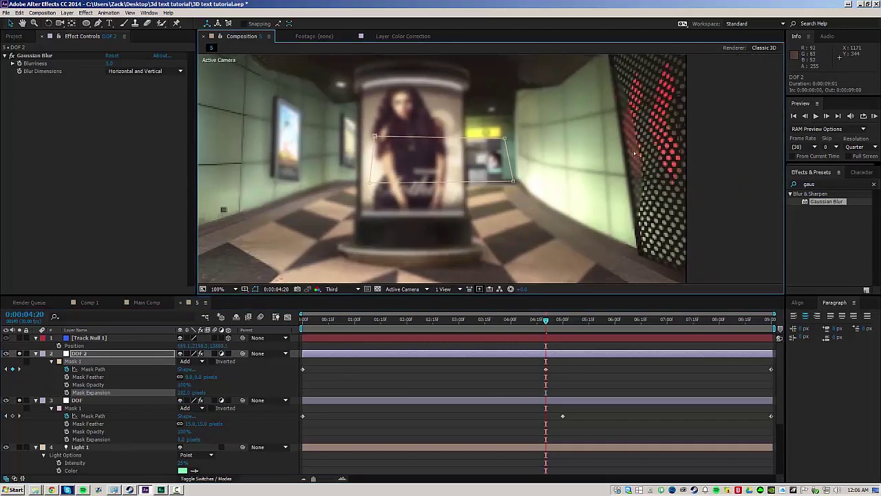
{"action": "left_click_drag", "start_coordinate": [110, 63], "coordinate": [158, 64]}
{"action": "scroll", "coordinate": [517, 199], "scroll_direction": "down", "scroll_amount": 2}
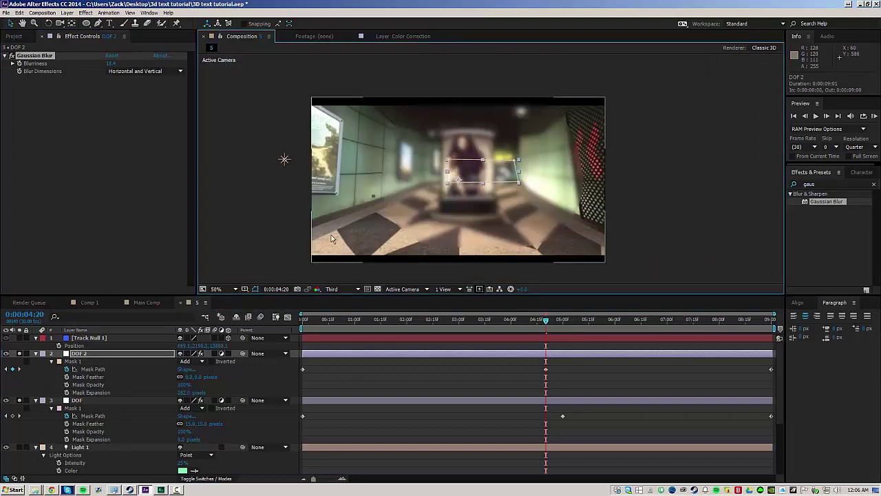
Step: Raise the DOF 2 mask's feather to about 528 pixels to blend the background blur gradually
{"action": "key", "text": "f"}
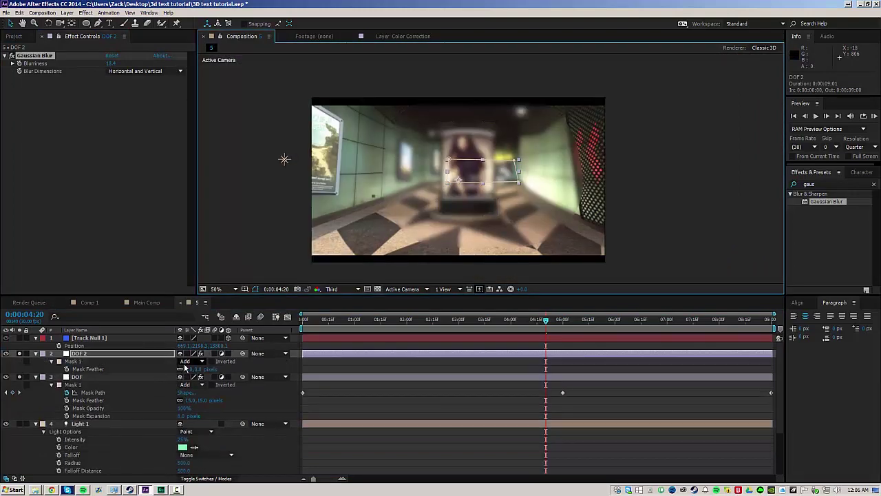
{"action": "left_click", "coordinate": [187, 369]}
{"action": "type", "text": "224"}
{"action": "key", "text": "Return"}
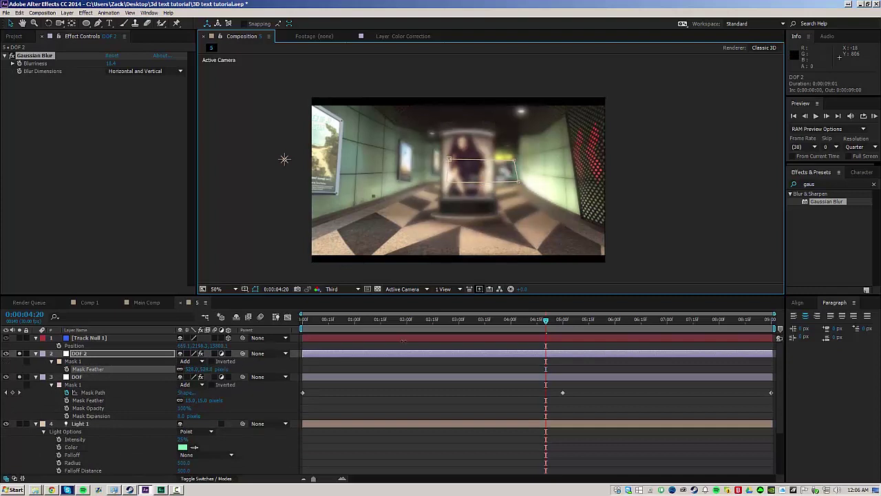
Step: Show all mask properties of DOF 2 and set its mask feather to 142 pixels
{"action": "left_click_drag", "start_coordinate": [404, 340], "coordinate": [441, 337]}
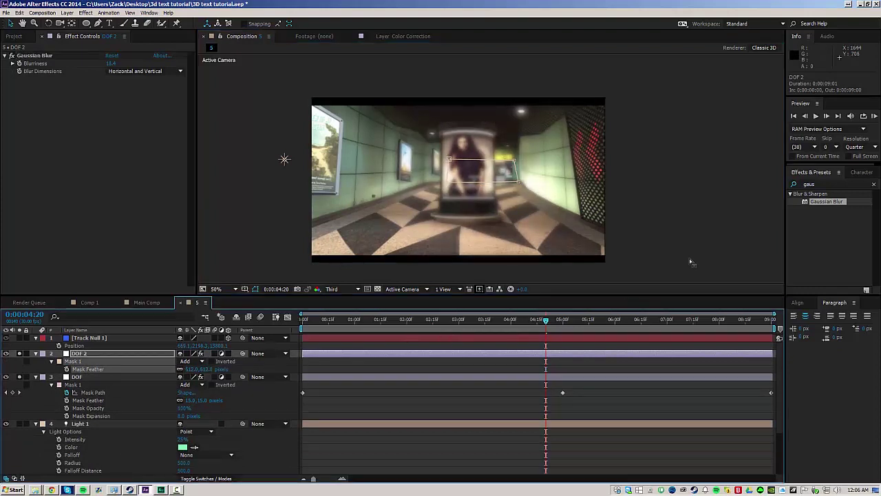
{"action": "left_click", "coordinate": [32, 55]}
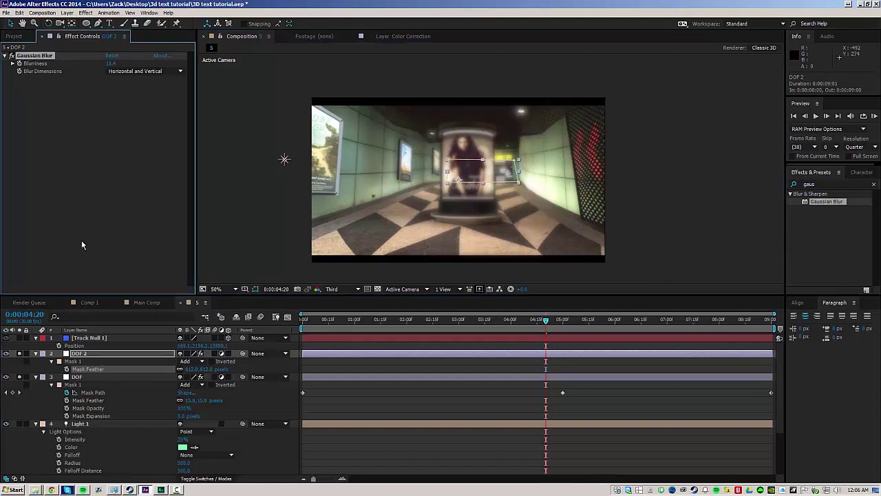
{"action": "key", "text": "m"}
{"action": "key", "text": "m"}
{"action": "key", "text": "m"}
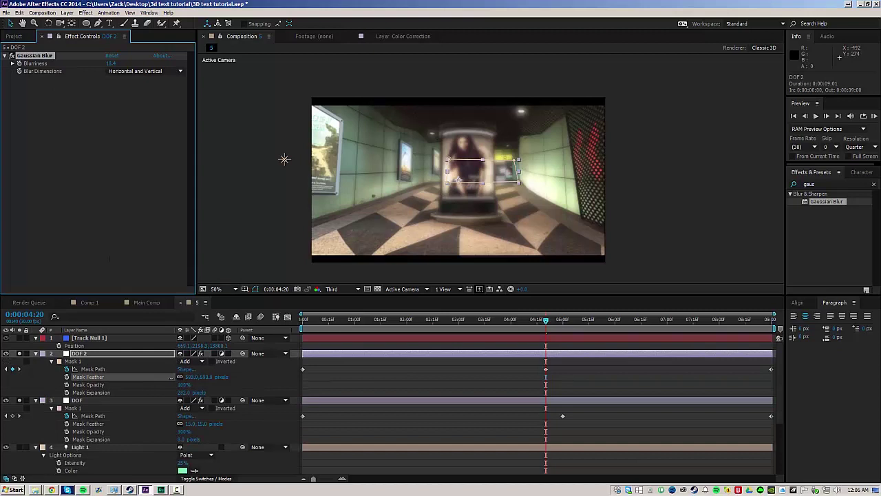
{"action": "left_click_drag", "start_coordinate": [74, 385], "coordinate": [3, 391]}
{"action": "mouse_move", "coordinate": [192, 377]}
{"action": "left_mouse_down"}
{"action": "mouse_move", "coordinate": [174, 383]}
{"action": "mouse_move", "coordinate": [190, 377]}
{"action": "left_mouse_up"}
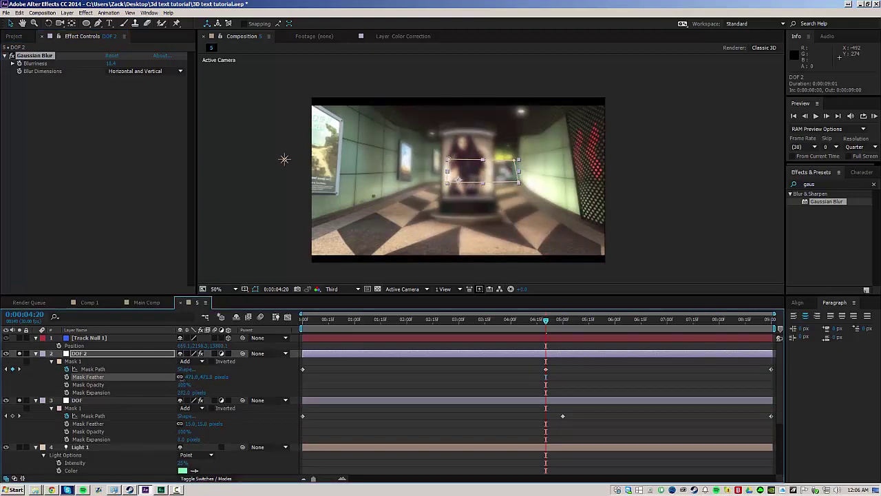
{"action": "left_click_drag", "start_coordinate": [99, 388], "coordinate": [56, 416]}
Step: Set the blurriness of DOF 2's Gaussian Blur to 5
{"action": "left_click", "coordinate": [75, 161]}
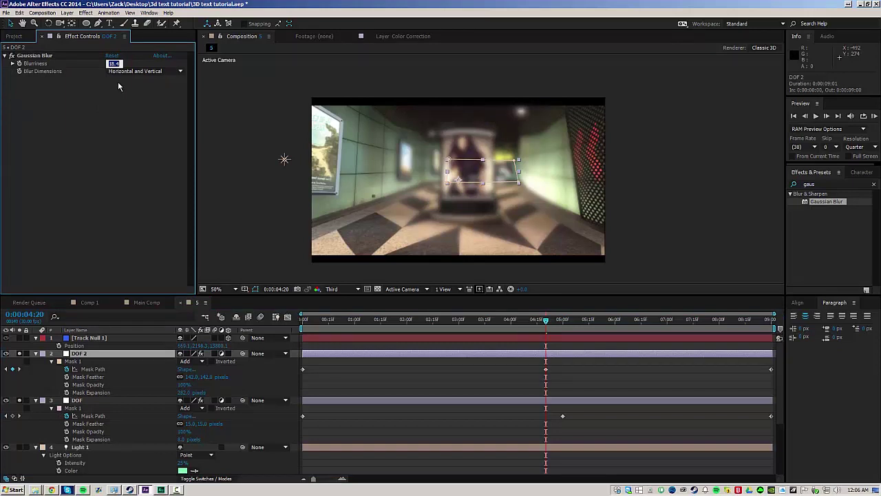
{"action": "type", "text": "8"}
{"action": "key", "text": "Return"}
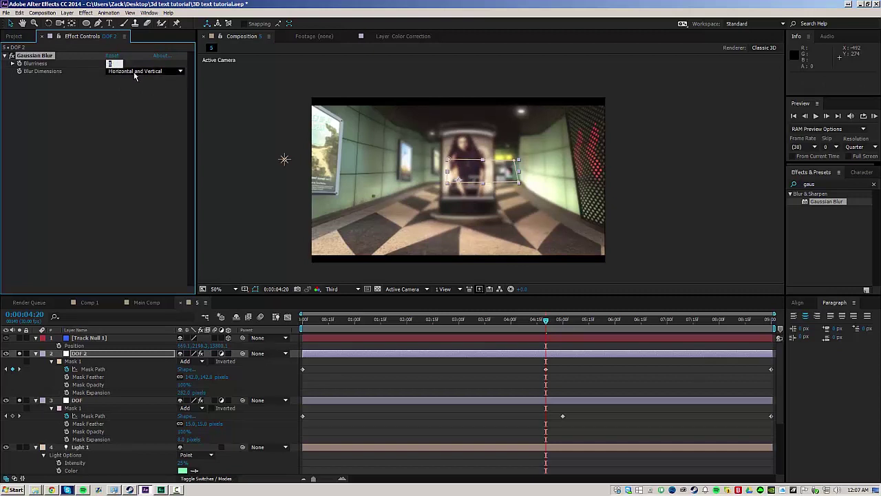
{"action": "key", "text": "Return"}
{"action": "left_click", "coordinate": [680, 207]}
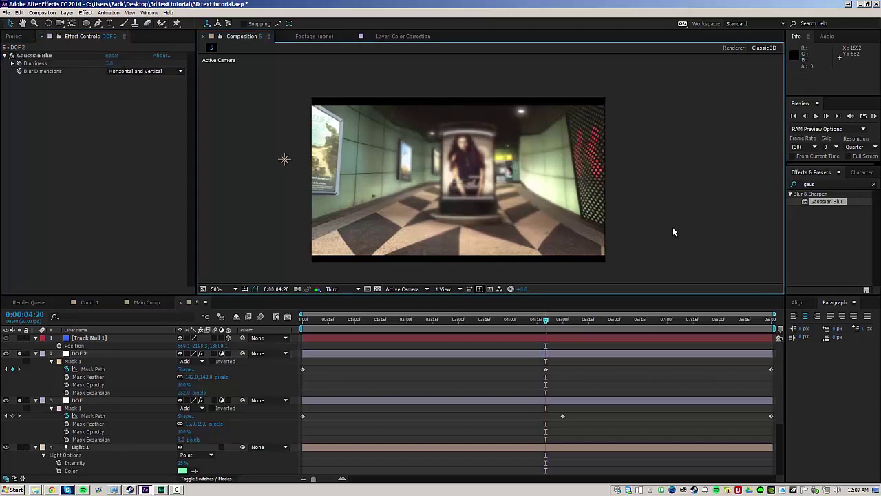
Step: Scrub to 0:00:04:29 to check the blur, and turn off solo for the DOF 2 and DOF layers
{"action": "left_click_drag", "start_coordinate": [315, 321], "coordinate": [561, 333]}
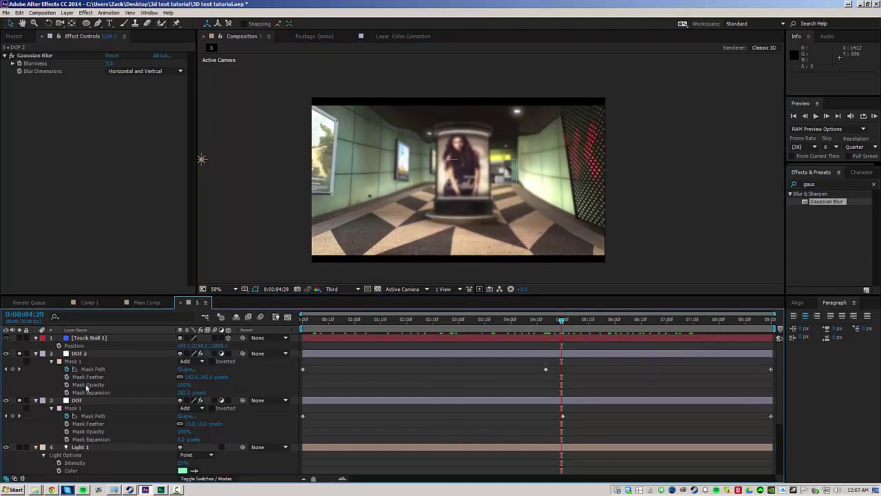
{"action": "left_click", "coordinate": [20, 353]}
{"action": "left_click", "coordinate": [19, 400]}
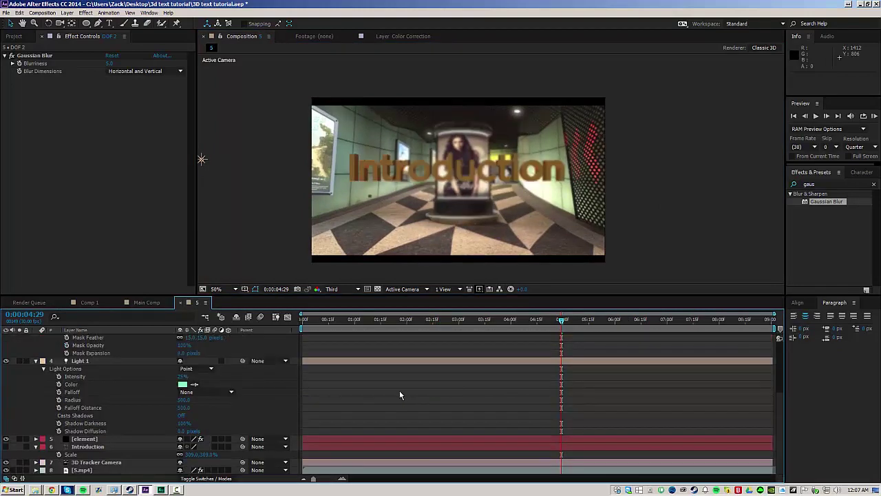
Step: Move the DOF 2 and DOF layers between Introduction and 3D Tracker Camera, and check the result up to 0:00:04:23
{"action": "scroll", "coordinate": [326, 402], "scroll_direction": "up", "scroll_amount": 1}
{"action": "scroll", "coordinate": [230, 417], "scroll_direction": "up", "scroll_amount": 4}
{"action": "key", "text": "grave"}
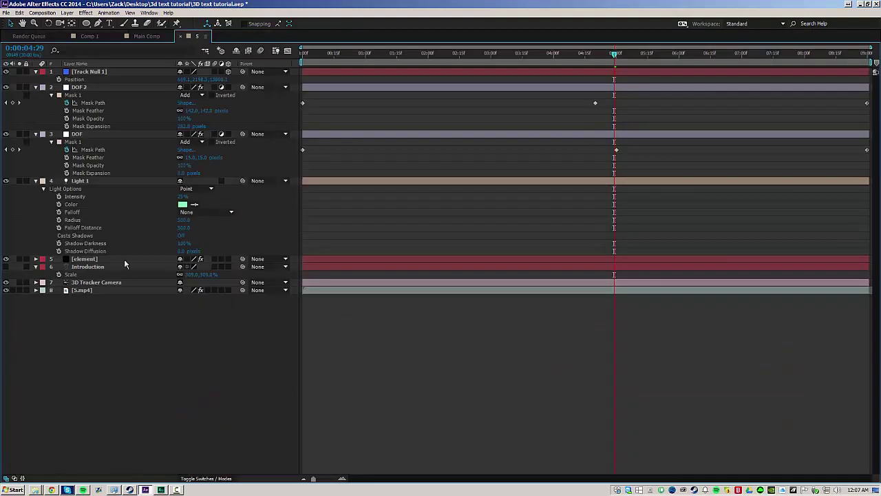
{"action": "left_click", "coordinate": [78, 87]}
{"action": "left_click", "coordinate": [76, 134], "text": "ctrl"}
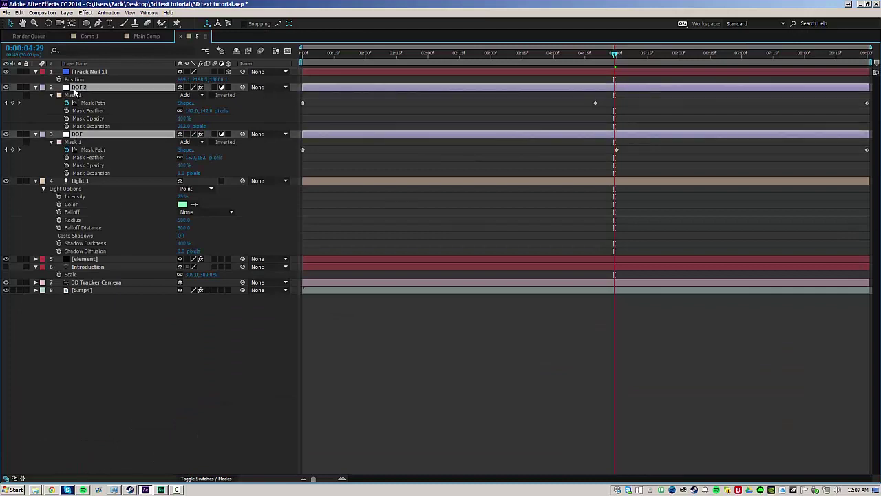
{"action": "left_click_drag", "start_coordinate": [85, 253], "coordinate": [91, 279]}
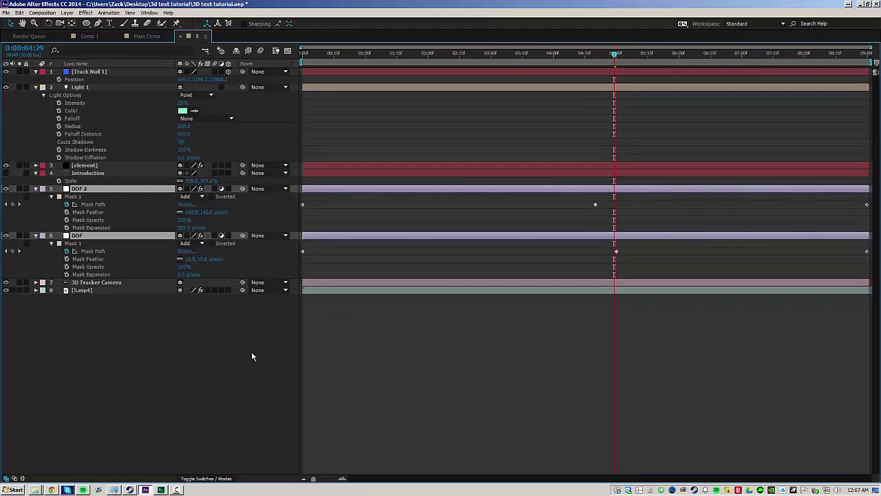
{"action": "left_click", "coordinate": [228, 372]}
{"action": "key", "text": "grave"}
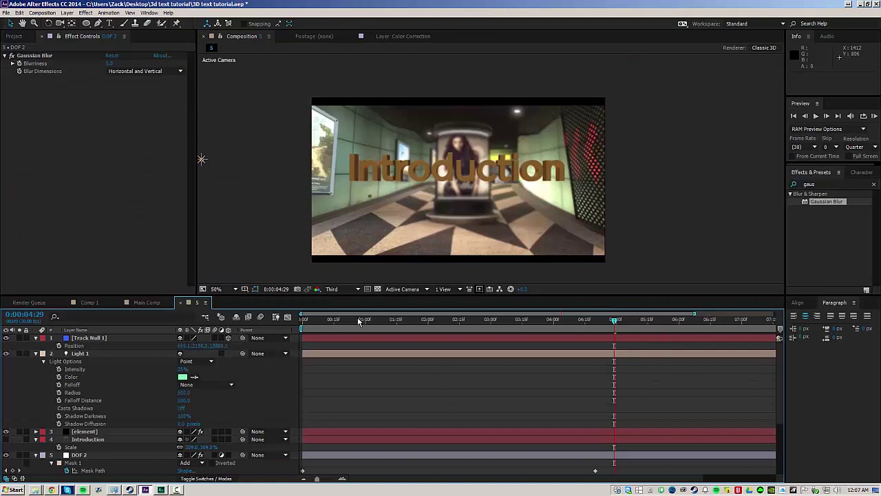
{"action": "left_click_drag", "start_coordinate": [353, 321], "coordinate": [593, 346]}
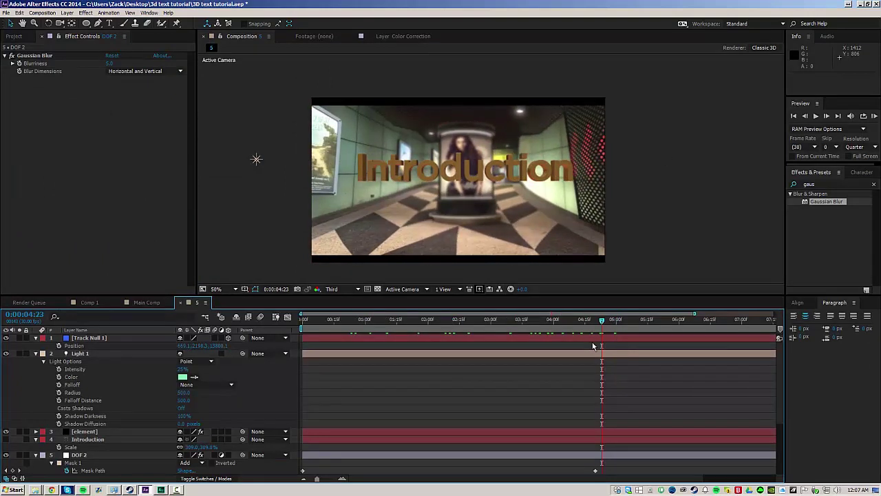
Step: Try changing Group 1's Y Rotation Particle value on the element layer, and undo it
{"action": "scroll", "coordinate": [358, 451], "scroll_direction": "down", "scroll_amount": 3}
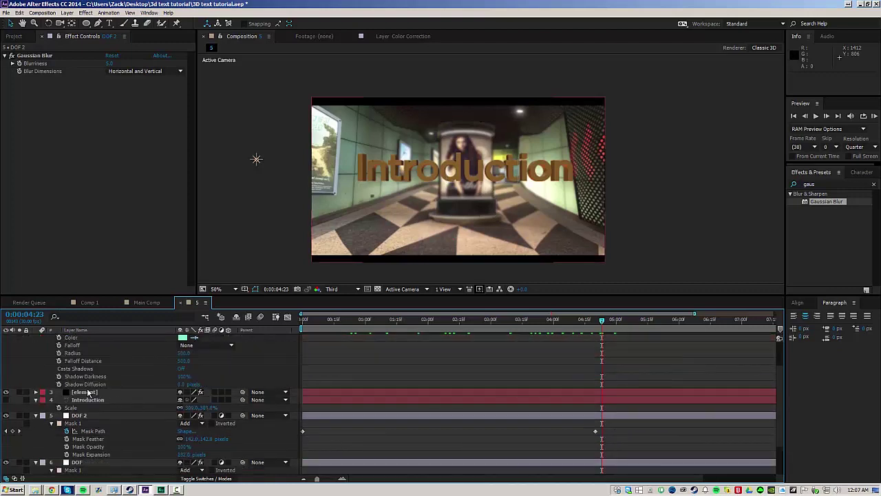
{"action": "left_click", "coordinate": [87, 391]}
{"action": "scroll", "coordinate": [21, 145], "scroll_direction": "down", "scroll_amount": 1}
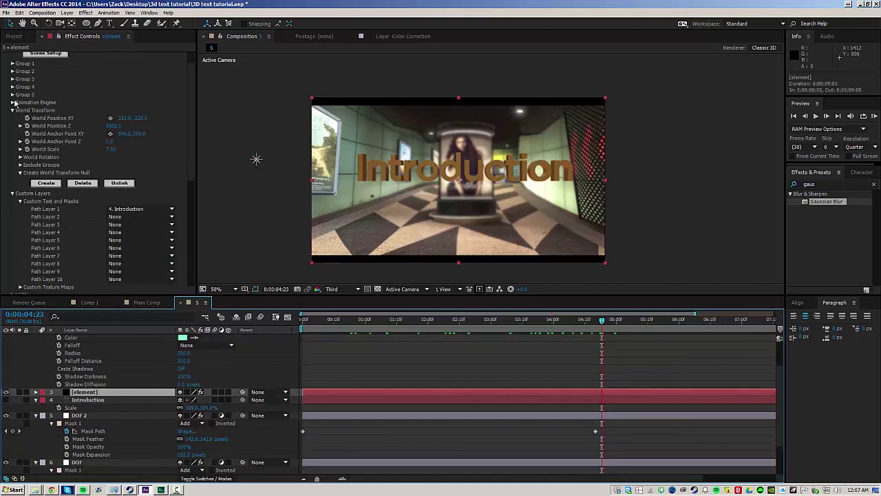
{"action": "left_click", "coordinate": [12, 63]}
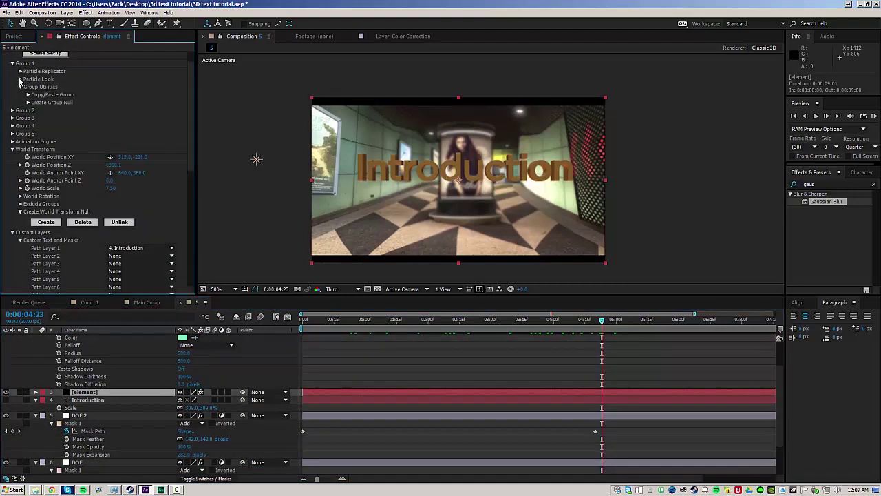
{"action": "left_click", "coordinate": [20, 80]}
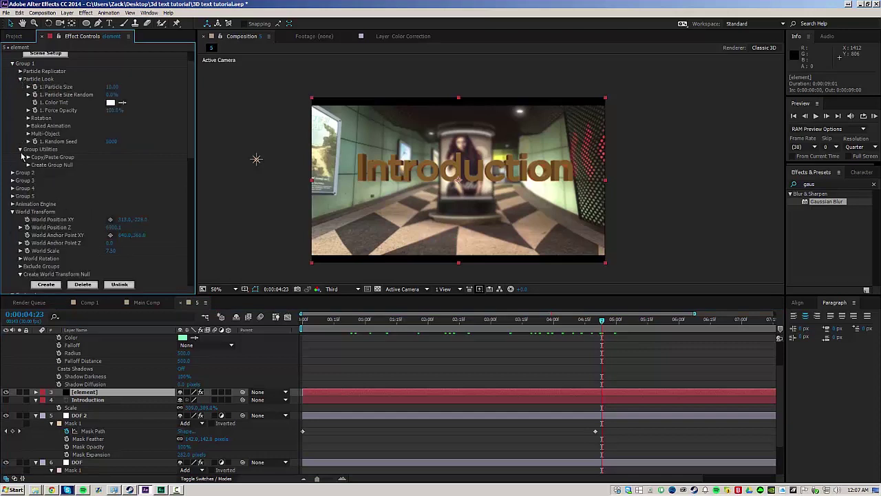
{"action": "left_click", "coordinate": [28, 118]}
{"action": "left_click_drag", "start_coordinate": [119, 142], "coordinate": [128, 142]}
{"action": "key", "text": "ctrl+z"}
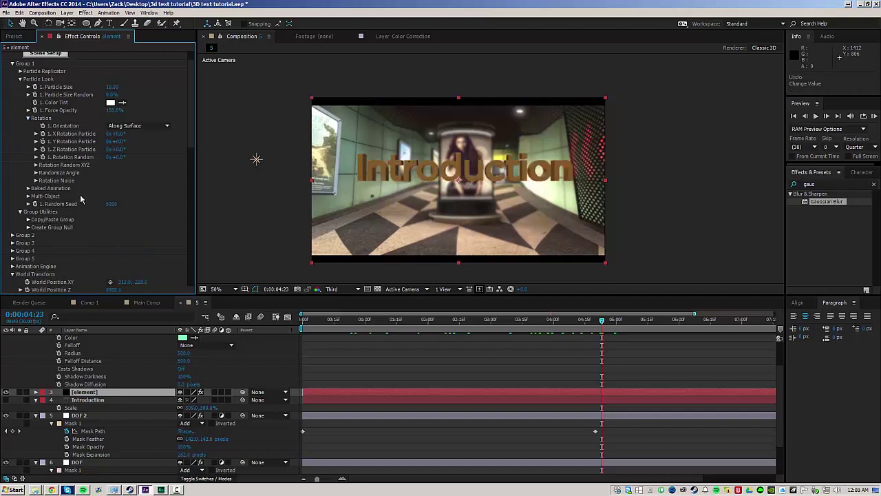
Step: Enable Multi-Object for Group 1 on the element layer, try its random rotation and undo that rotation, and collapse Particle Look
{"action": "left_click", "coordinate": [29, 196]}
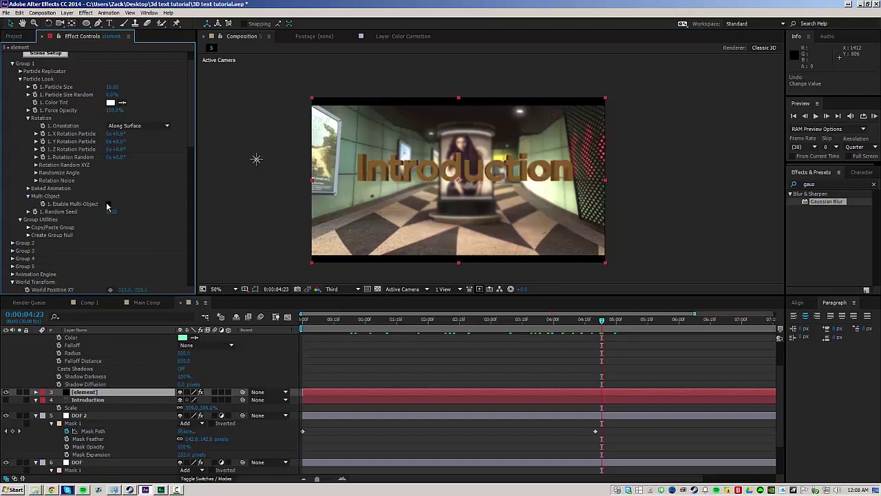
{"action": "left_click", "coordinate": [108, 204]}
{"action": "left_click_drag", "start_coordinate": [118, 173], "coordinate": [162, 184]}
{"action": "key", "text": "ctrl+z"}
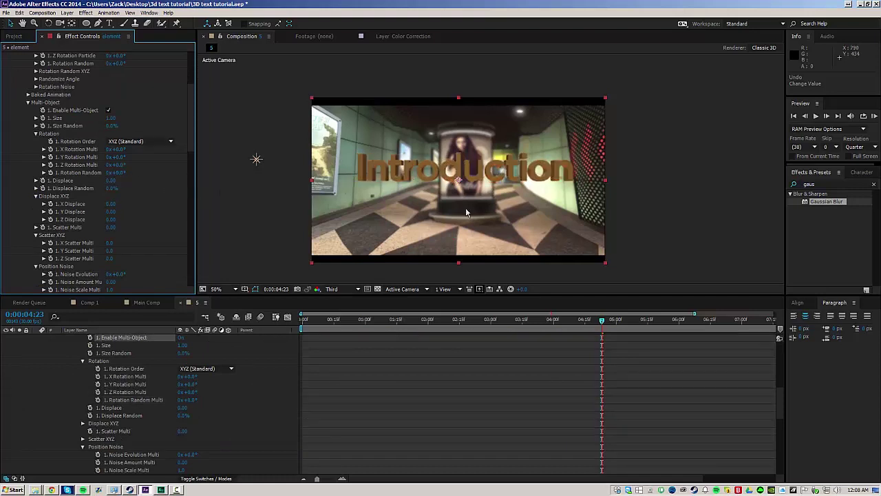
{"action": "scroll", "coordinate": [133, 204], "scroll_direction": "up", "scroll_amount": 4}
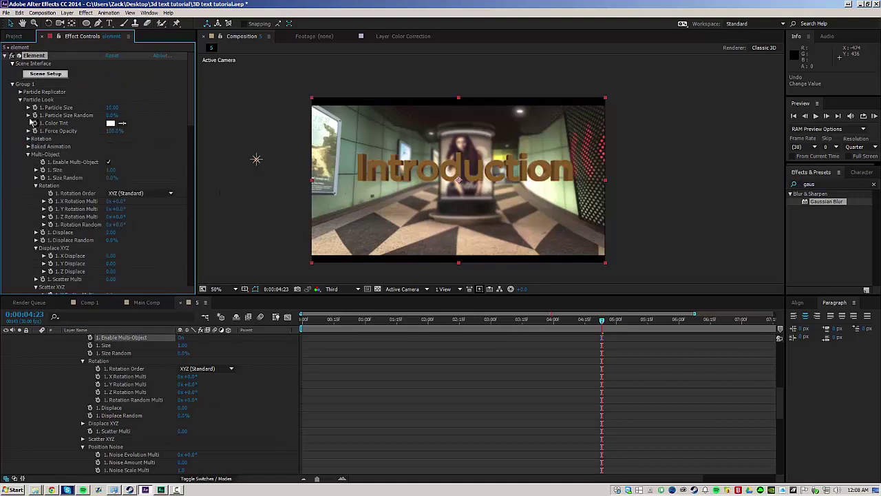
{"action": "left_click", "coordinate": [20, 99]}
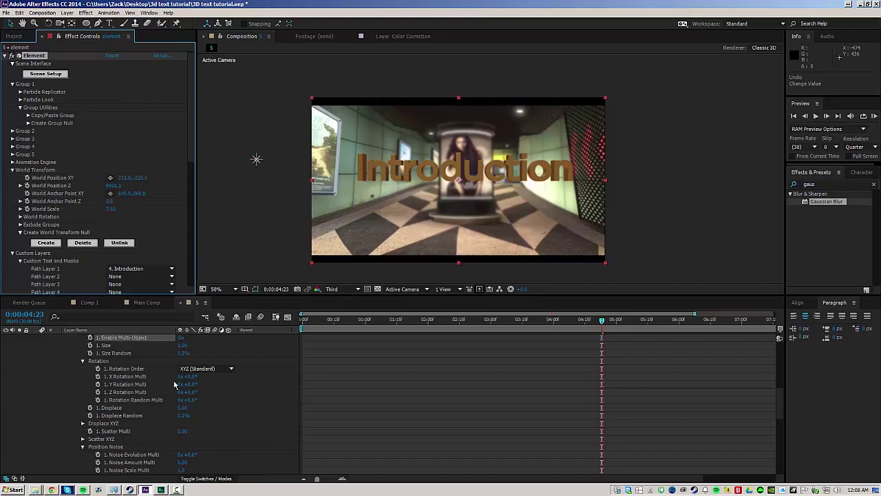
{"action": "scroll", "coordinate": [221, 400], "scroll_direction": "up", "scroll_amount": 10}
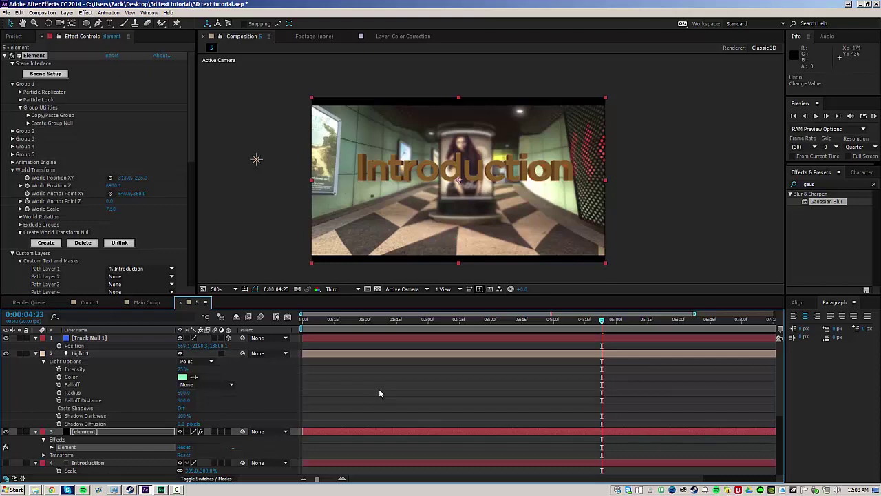
Step: Add an adjustment layer above all layers of the footage composition and name it cc
{"action": "left_click", "coordinate": [155, 303]}
{"action": "left_click", "coordinate": [190, 303]}
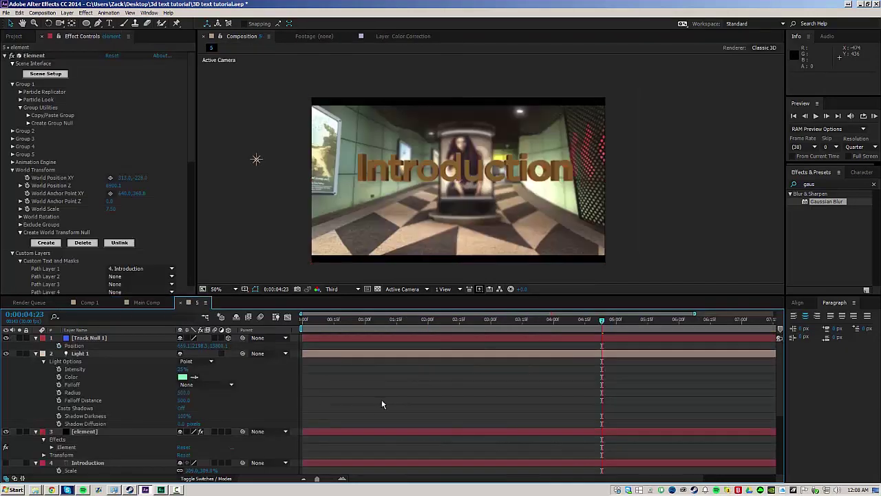
{"action": "left_click", "coordinate": [127, 338]}
{"action": "key", "text": "Return"}
{"action": "type", "text": "cc"}
{"action": "key", "text": "Return"}
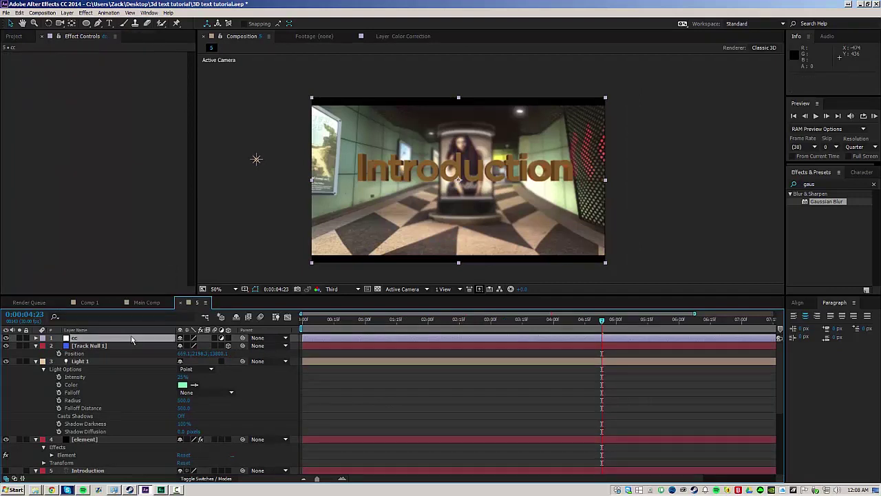
Step: Compare the cc layer's source name with its custom layer name in the timeline
{"action": "left_click", "coordinate": [382, 413]}
{"action": "left_click", "coordinate": [122, 331]}
{"action": "left_click", "coordinate": [123, 336]}
{"action": "left_click", "coordinate": [120, 331]}
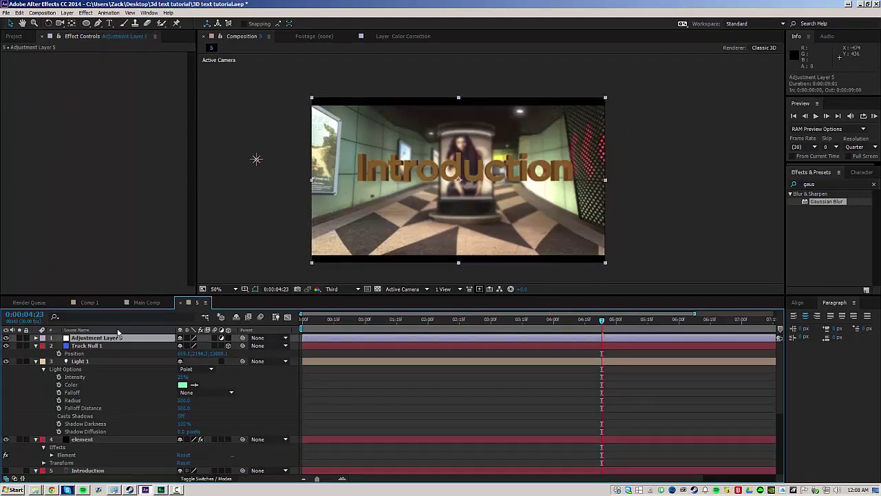
Step: Search the effects for "curves" and apply the Curves color correction effect to the cc layer
{"action": "left_click", "coordinate": [819, 184]}
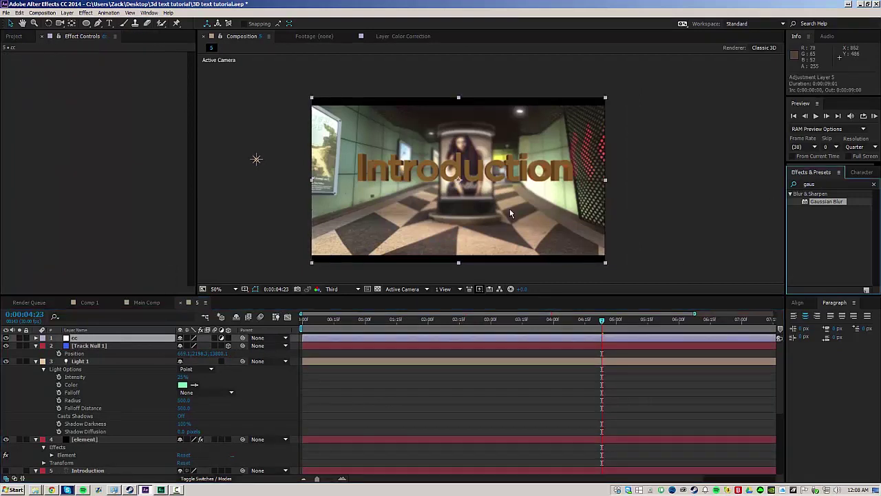
{"action": "left_click", "coordinate": [874, 186]}
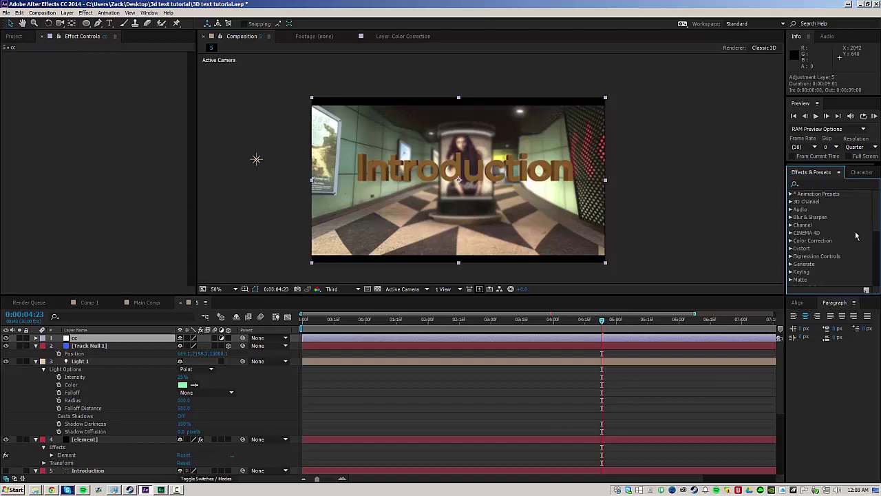
{"action": "left_click", "coordinate": [826, 183]}
{"action": "type", "text": "curves"}
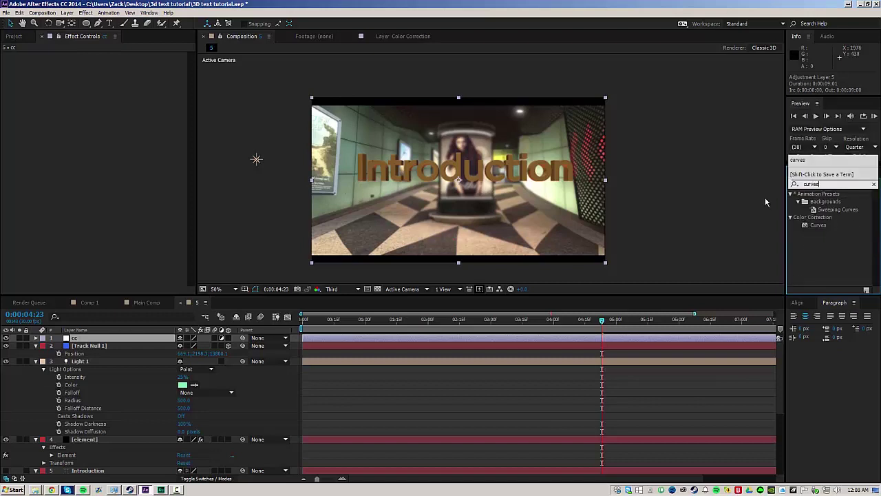
{"action": "left_click_drag", "start_coordinate": [829, 231], "coordinate": [81, 338]}
Step: Shape the RGB curve on cc into an S, lowering the shadows and raising the highlights for more contrast
{"action": "left_click_drag", "start_coordinate": [50, 177], "coordinate": [55, 184]}
{"action": "left_click_drag", "start_coordinate": [103, 125], "coordinate": [100, 121]}
{"action": "left_click_drag", "start_coordinate": [52, 180], "coordinate": [50, 180]}
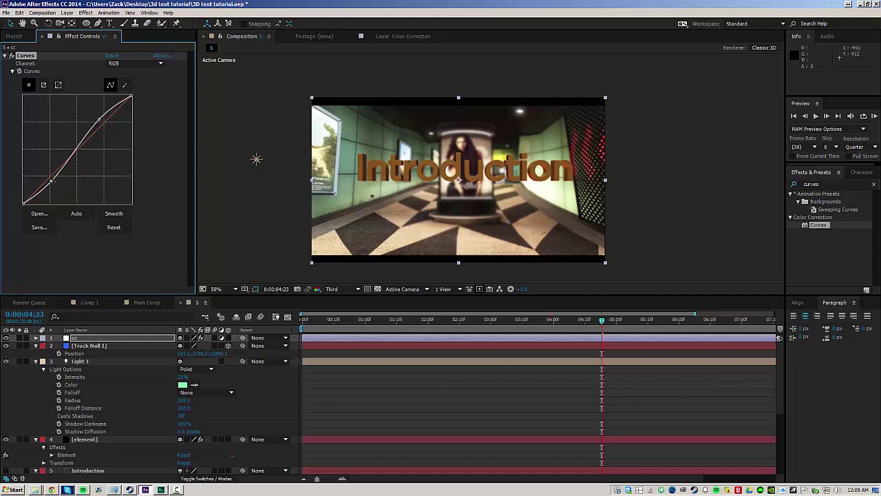
{"action": "left_click_drag", "start_coordinate": [51, 180], "coordinate": [54, 186]}
{"action": "left_click_drag", "start_coordinate": [98, 120], "coordinate": [97, 119]}
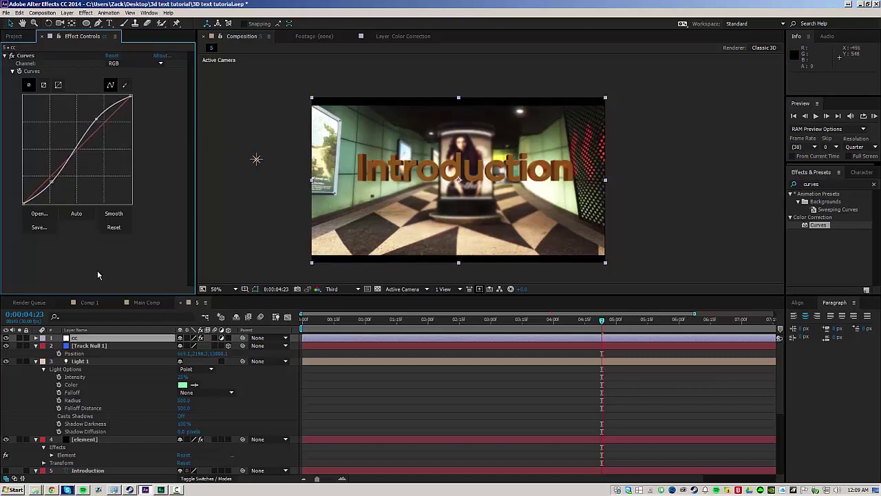
Step: Search the effects for "looks", apply Magic Bullet Looks to the cc layer, and open its look editor
{"action": "left_click", "coordinate": [831, 183]}
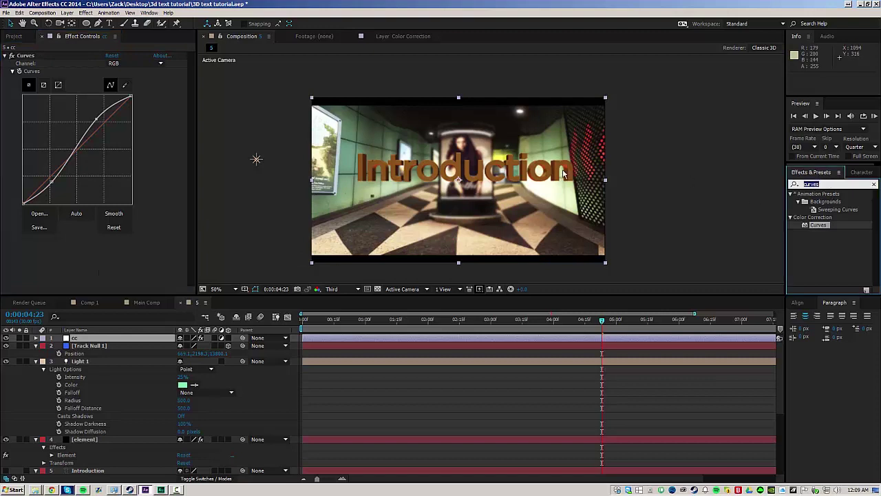
{"action": "type", "text": "looks"}
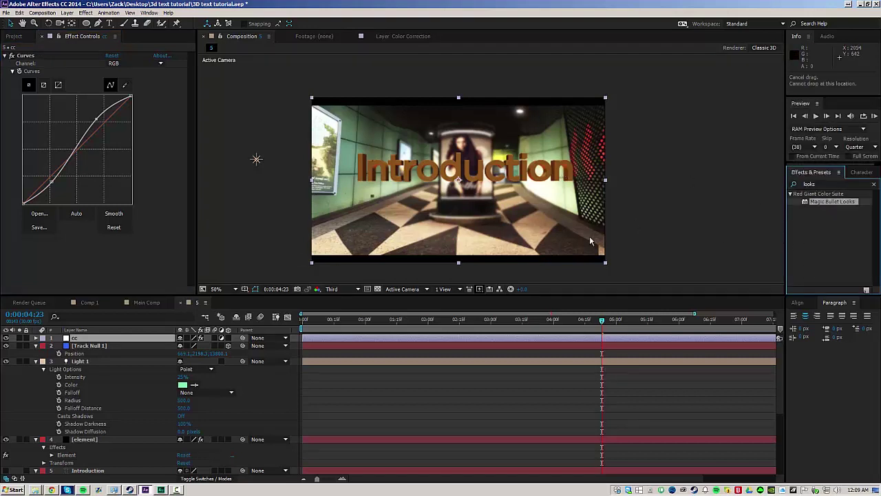
{"action": "left_click_drag", "start_coordinate": [454, 259], "coordinate": [79, 272]}
{"action": "left_click", "coordinate": [33, 265]}
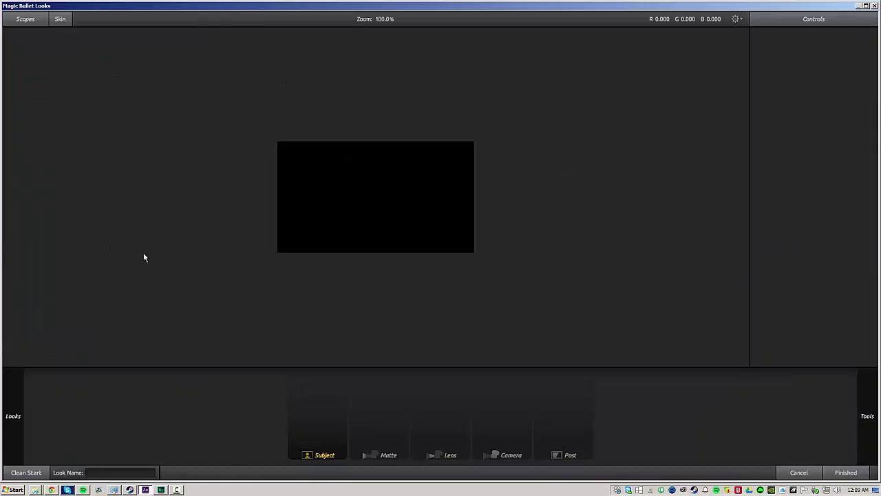
Step: Add the Colorista 3-Way tool to the look's Post stage and slightly adjust its Shadow, Midtone and Highlight color wheels
{"action": "mouse_move", "coordinate": [865, 414]}
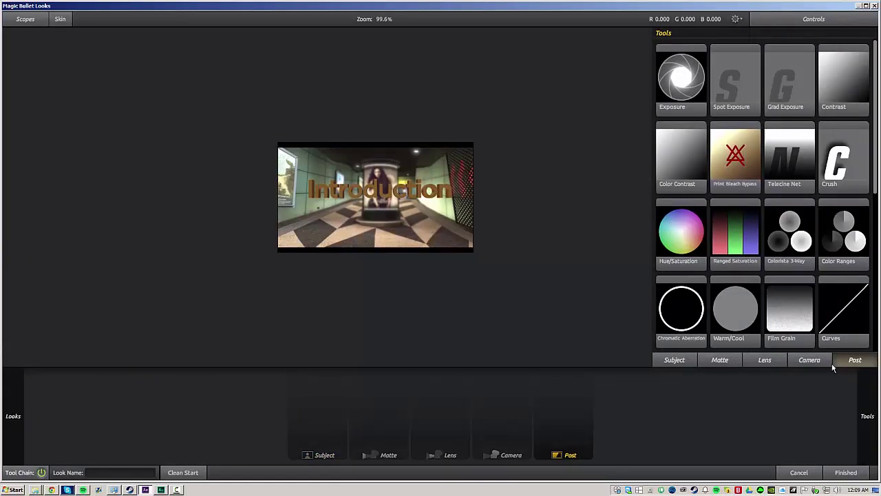
{"action": "double_click", "coordinate": [791, 235]}
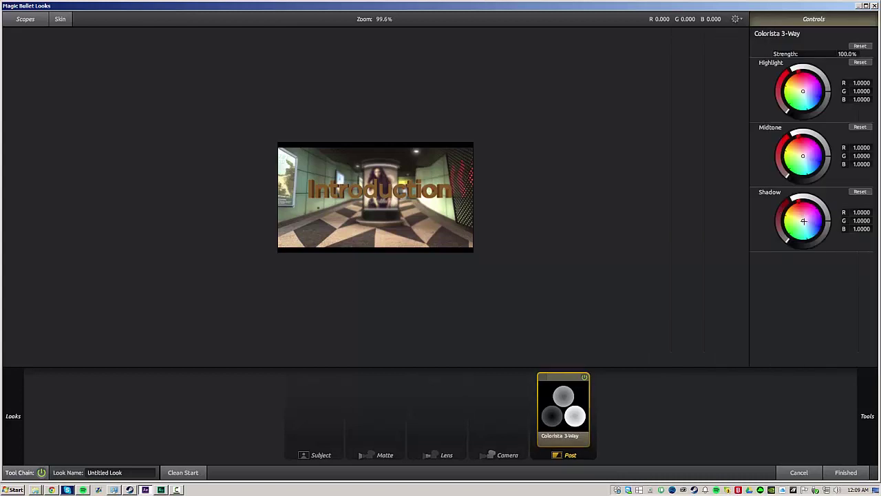
{"action": "left_click_drag", "start_coordinate": [804, 221], "coordinate": [808, 222]}
{"action": "left_click_drag", "start_coordinate": [802, 157], "coordinate": [801, 153]}
{"action": "left_click_drag", "start_coordinate": [803, 91], "coordinate": [803, 91]}
Step: Add a Hue/Saturation tool with 90% saturation, place it before Colorista 3-Way in the Post stage, and accept the look
{"action": "mouse_move", "coordinate": [867, 415]}
{"action": "scroll", "coordinate": [765, 241], "scroll_direction": "down", "scroll_amount": 2}
{"action": "double_click", "coordinate": [675, 146]}
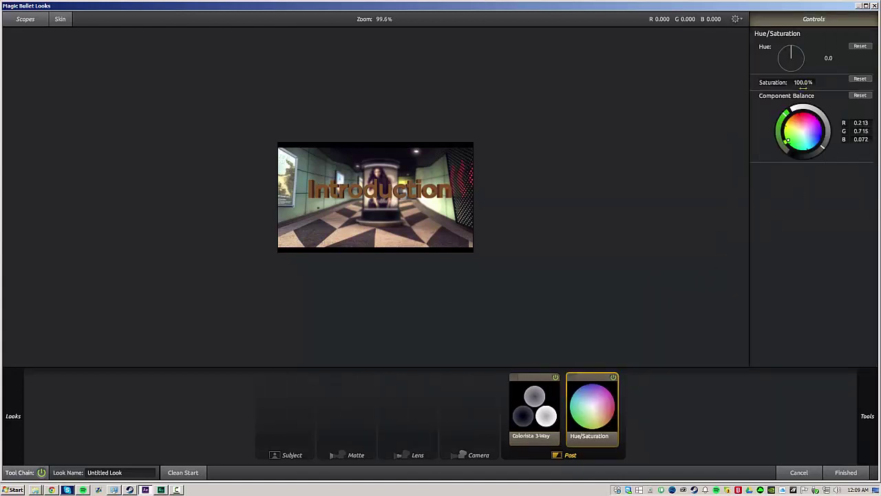
{"action": "left_click", "coordinate": [806, 82]}
{"action": "type", "text": "90"}
{"action": "key", "text": "Return"}
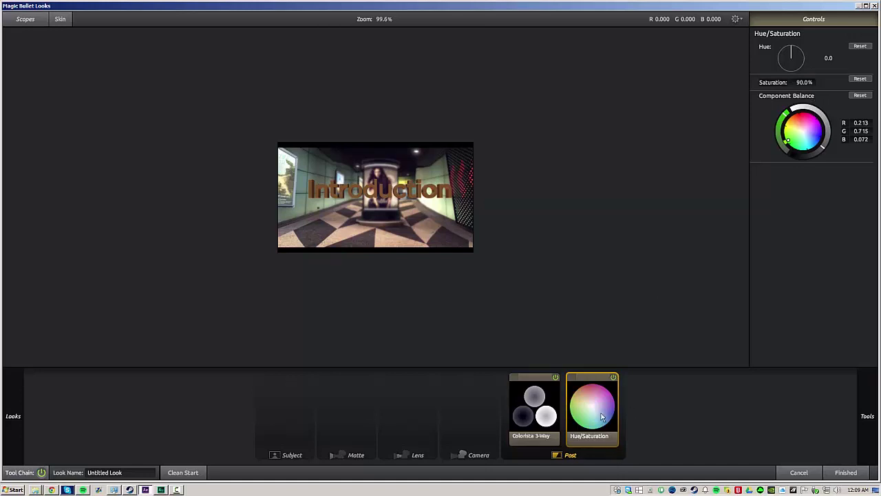
{"action": "left_click_drag", "start_coordinate": [600, 416], "coordinate": [541, 410]}
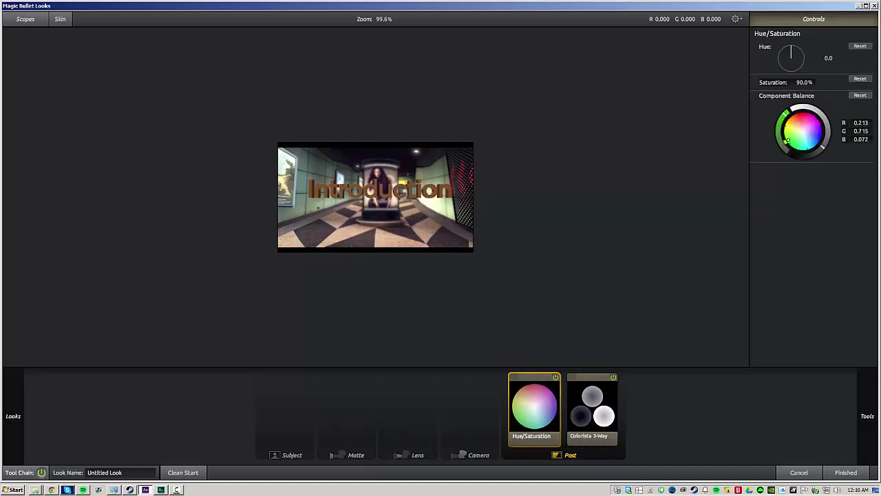
{"action": "left_click", "coordinate": [848, 472]}
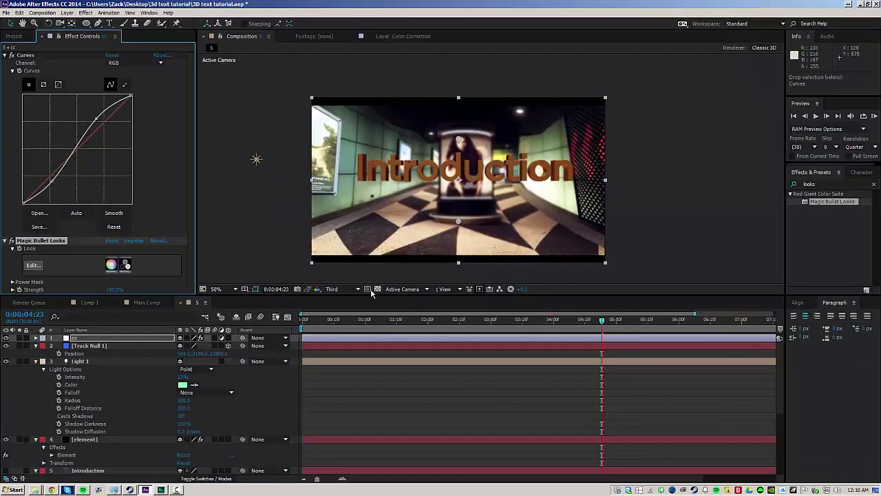
Step: Preview the graded shot along the timeline and duplicate the element layer
{"action": "left_click_drag", "start_coordinate": [378, 320], "coordinate": [617, 332]}
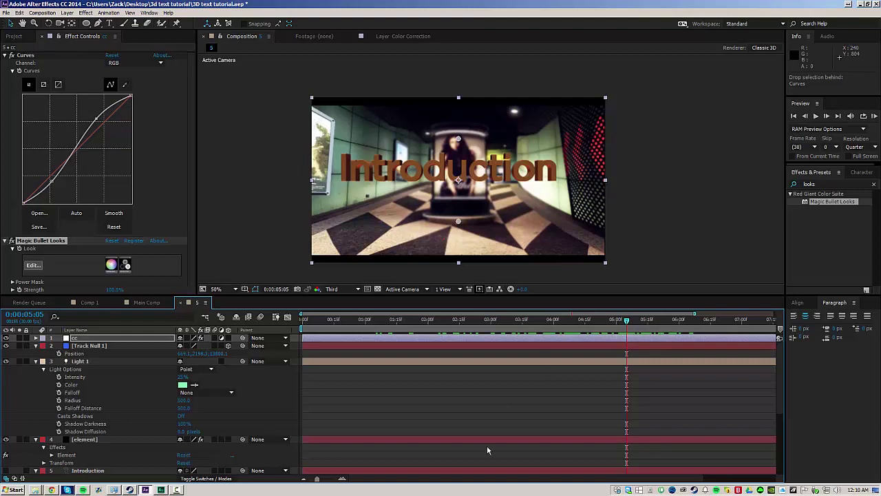
{"action": "left_click", "coordinate": [97, 440]}
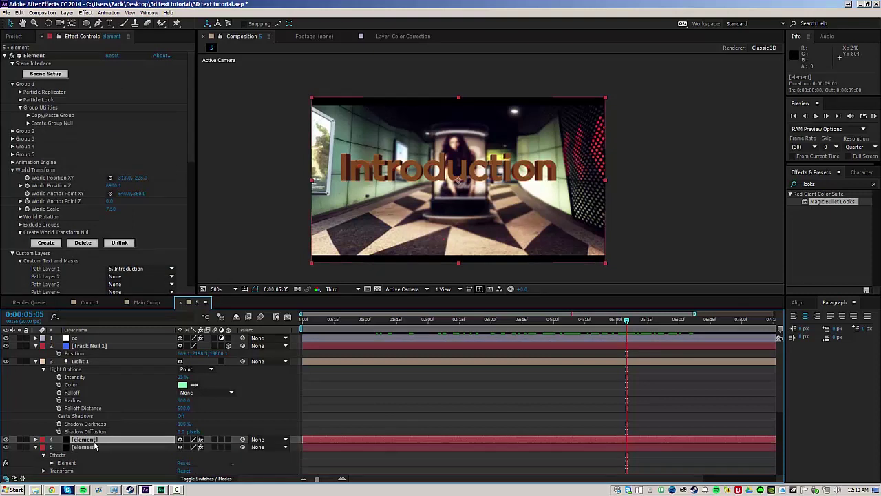
{"action": "key", "text": "ctrl+d"}
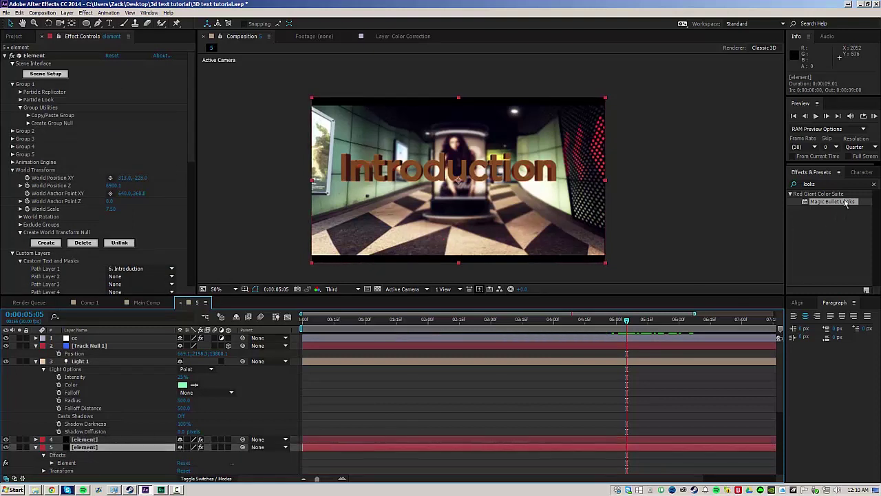
Step: Apply Gaussian Blur with a Blurriness of about 36.5 to the lower element copy and check it with the layer hidden and shown
{"action": "left_click", "coordinate": [822, 184]}
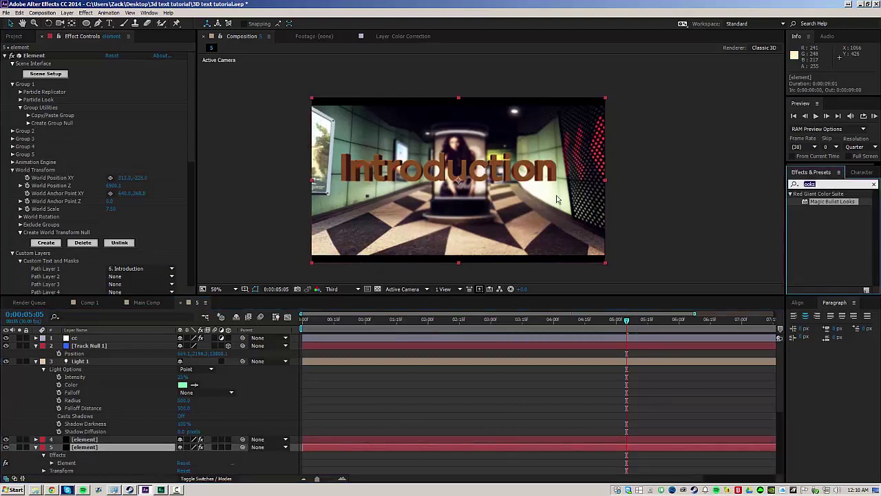
{"action": "type", "text": "gau"}
{"action": "left_click_drag", "start_coordinate": [836, 203], "coordinate": [75, 447]}
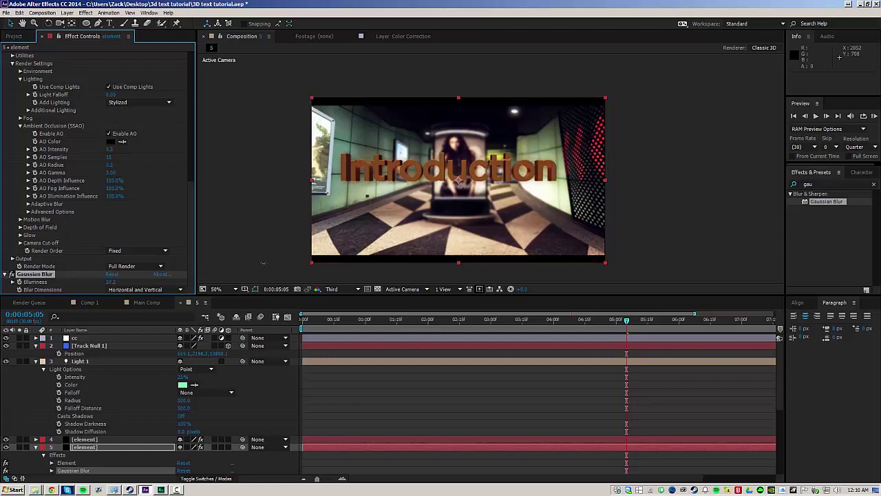
{"action": "scroll", "coordinate": [450, 192], "scroll_direction": "up", "scroll_amount": 1}
{"action": "left_click_drag", "start_coordinate": [422, 190], "coordinate": [557, 201]}
{"action": "scroll", "coordinate": [481, 201], "scroll_direction": "down", "scroll_amount": 1}
{"action": "left_click", "coordinate": [6, 446]}
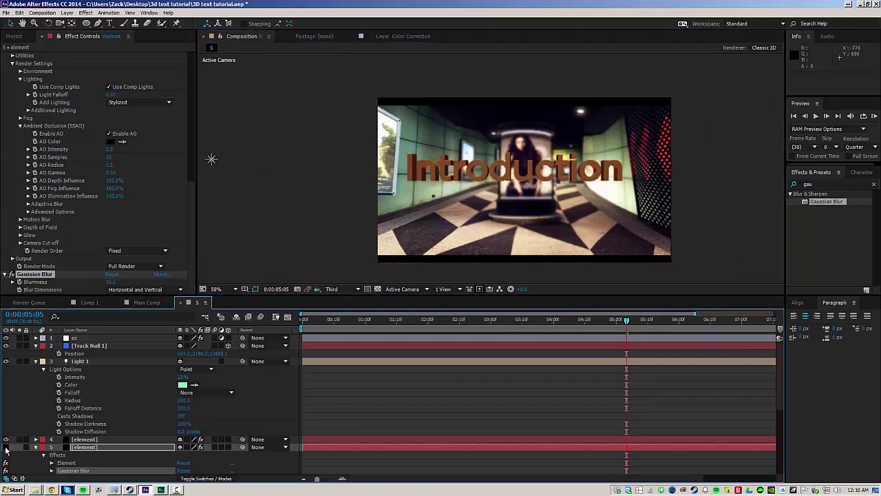
{"action": "left_click", "coordinate": [5, 447]}
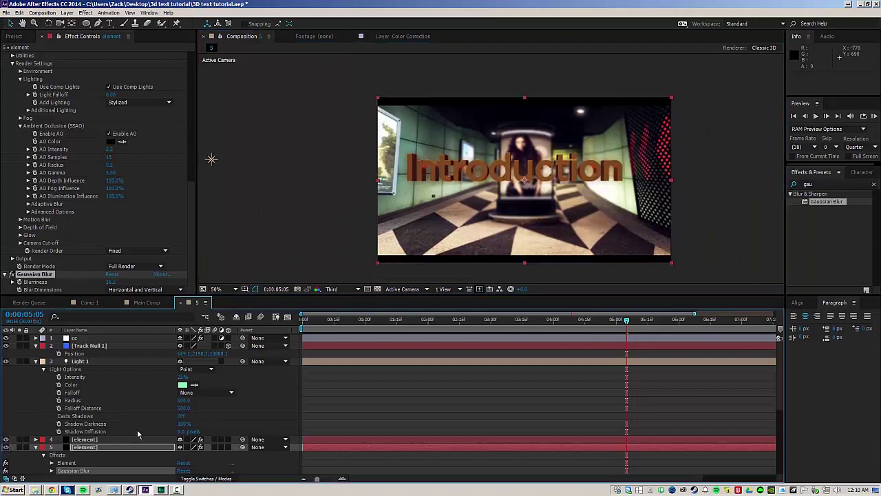
{"action": "left_click_drag", "start_coordinate": [351, 321], "coordinate": [572, 320]}
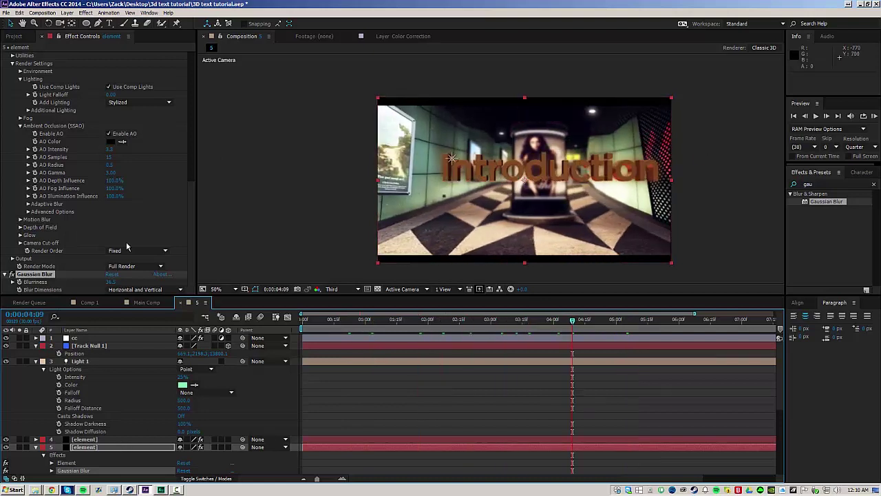
Step: Apply the Tint effect to the blurred element copy and map white to black to make it a dark shadow
{"action": "left_click", "coordinate": [191, 219]}
{"action": "left_click", "coordinate": [817, 185]}
{"action": "type", "text": "tint"}
{"action": "left_click_drag", "start_coordinate": [822, 227], "coordinate": [55, 292]}
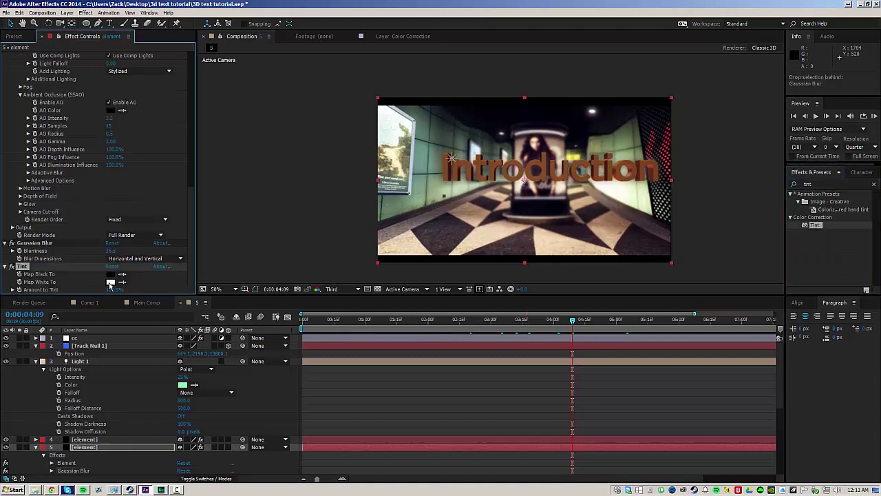
{"action": "left_click", "coordinate": [109, 281]}
{"action": "left_click_drag", "start_coordinate": [59, 108], "coordinate": [9, 135]}
{"action": "left_click", "coordinate": [213, 25]}
{"action": "left_click", "coordinate": [211, 28]}
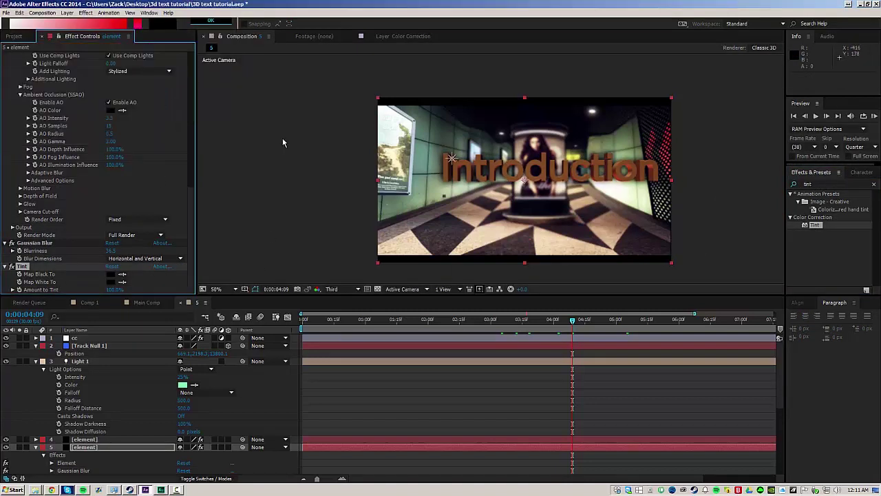
Step: Delete the Comp 1 layer from Main Comp and place the 5 composition in it instead
{"action": "left_click_drag", "start_coordinate": [413, 320], "coordinate": [546, 384]}
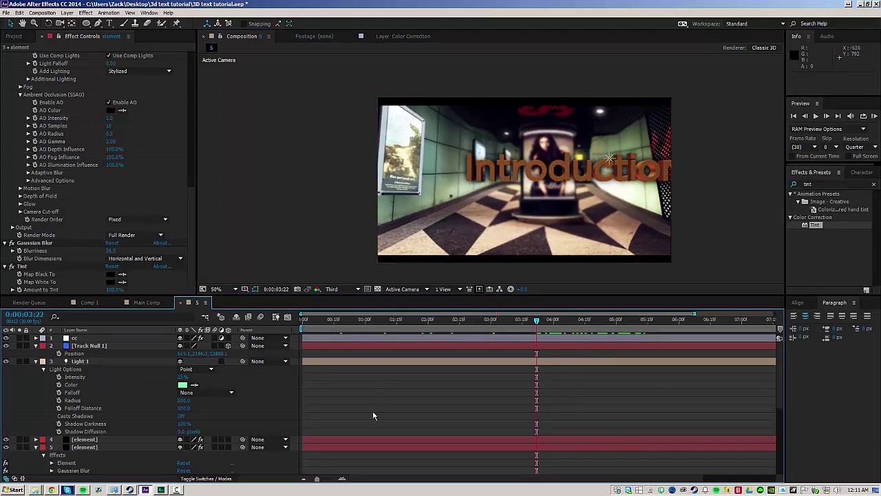
{"action": "left_click", "coordinate": [149, 303]}
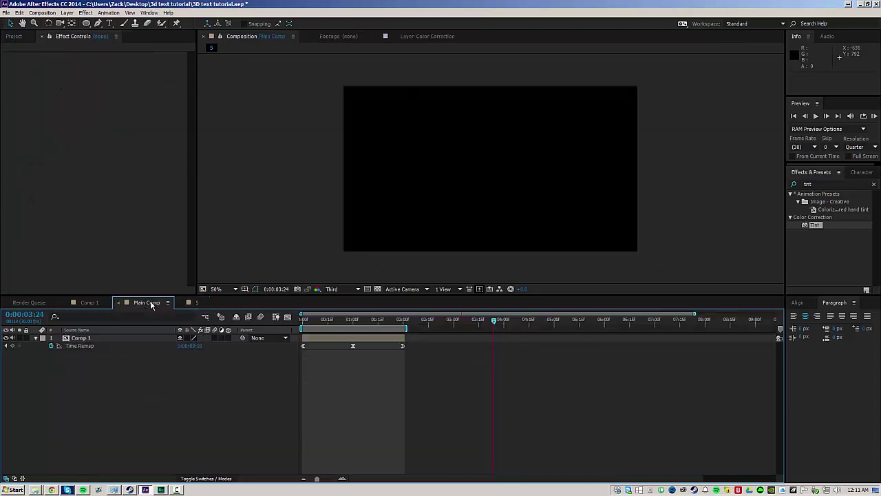
{"action": "left_click", "coordinate": [329, 339]}
{"action": "key", "text": "Delete"}
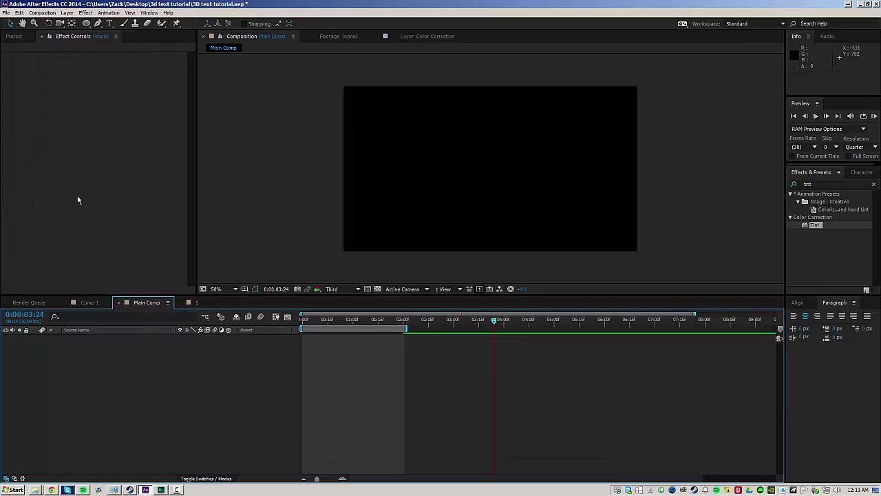
{"action": "left_click", "coordinate": [13, 35]}
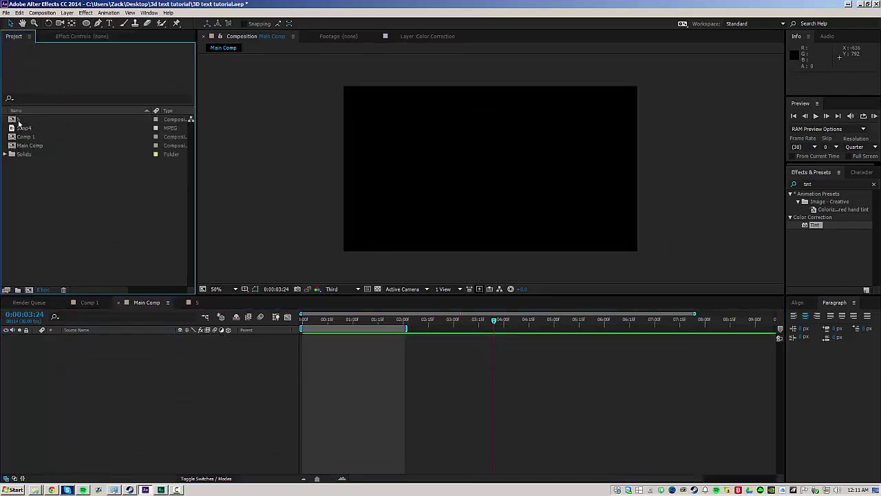
{"action": "left_click_drag", "start_coordinate": [18, 119], "coordinate": [252, 400]}
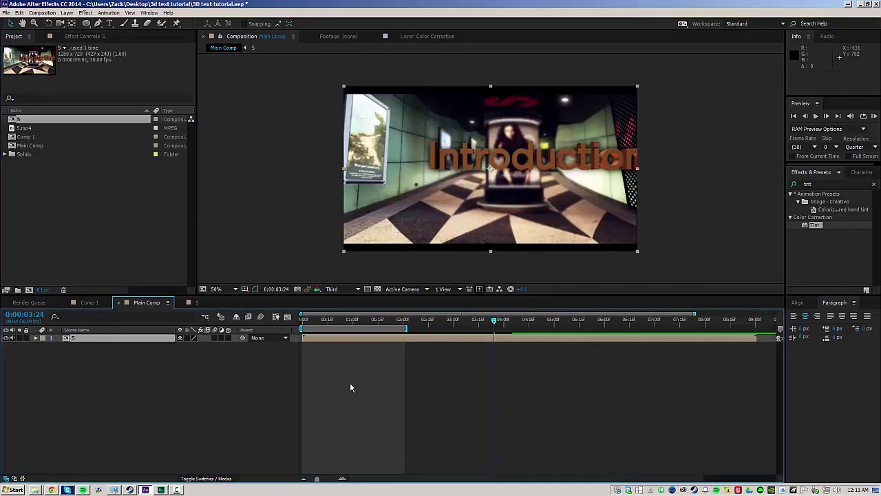
Step: Enable time remapping on the 5 layer, move its end keyframe to 0:00:02:00, and trim the layer to match
{"action": "key", "text": "ctrl+alt+t"}
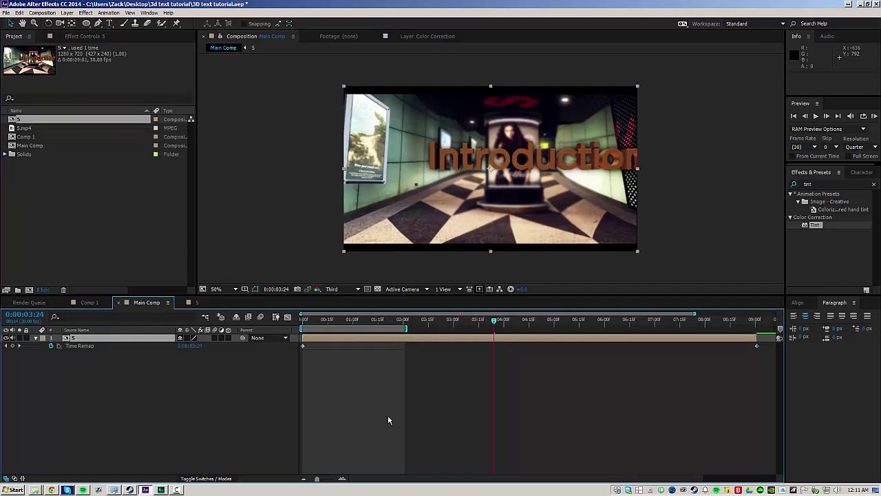
{"action": "key", "text": "minus"}
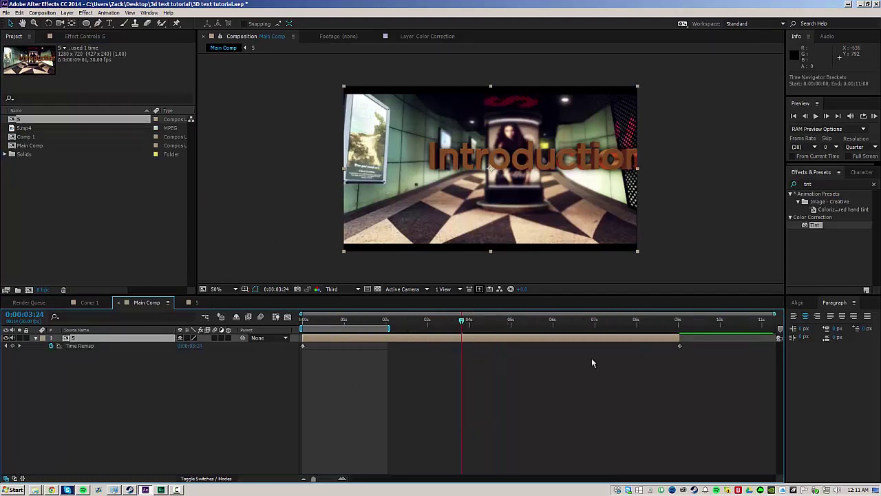
{"action": "left_click_drag", "start_coordinate": [677, 346], "coordinate": [402, 364]}
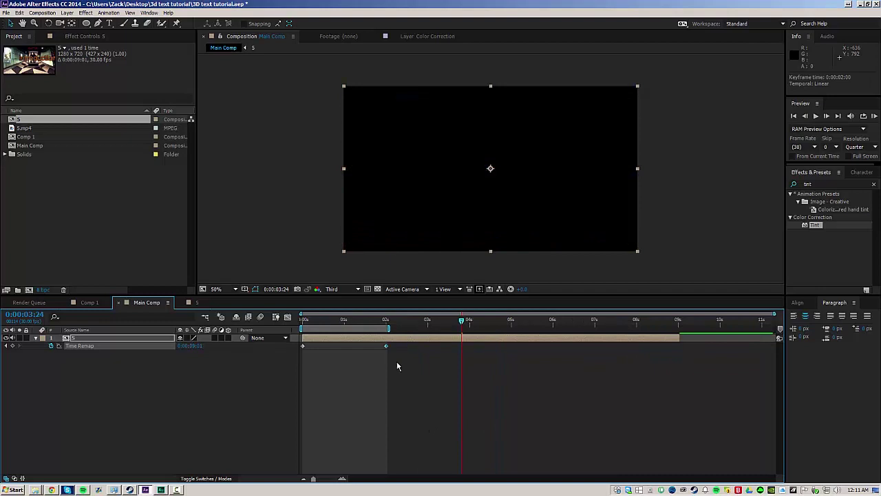
{"action": "left_click_drag", "start_coordinate": [679, 338], "coordinate": [387, 357]}
{"action": "left_click", "coordinate": [392, 358]}
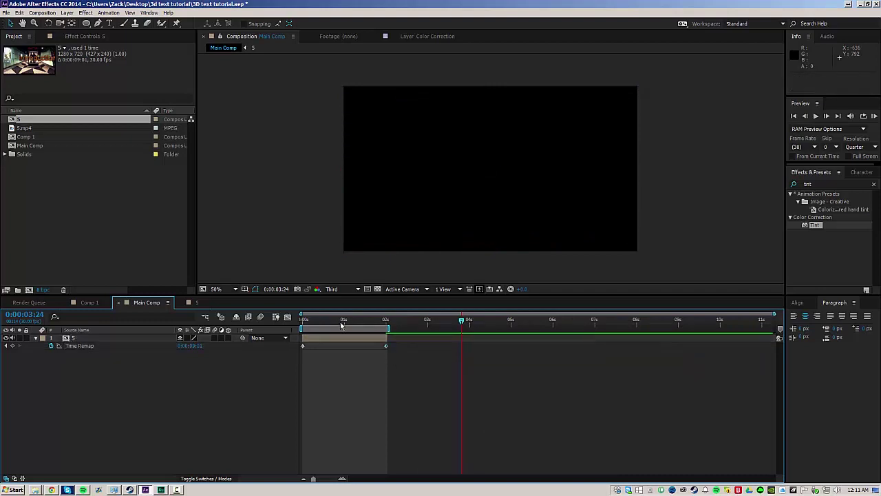
Step: Add a middle Time Remap keyframe to the 5 layer at 0:00:00:29
{"action": "mouse_move", "coordinate": [339, 321]}
{"action": "left_mouse_down"}
{"action": "mouse_move", "coordinate": [301, 322]}
{"action": "mouse_move", "coordinate": [342, 321]}
{"action": "left_mouse_up"}
{"action": "left_click", "coordinate": [110, 348]}
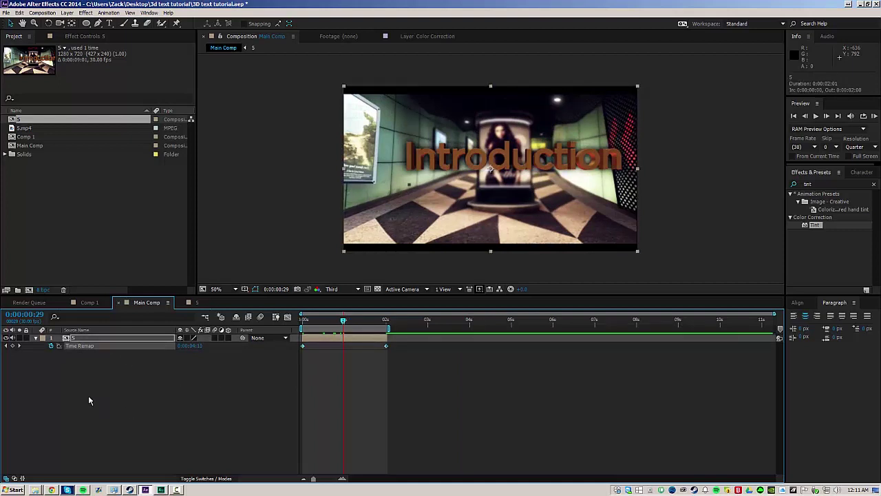
{"action": "left_click", "coordinate": [13, 345]}
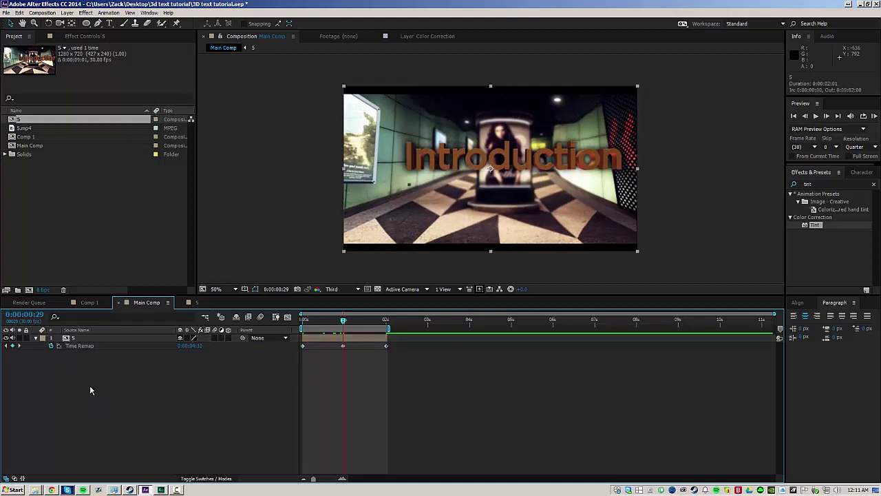
Step: Show the 5 layer's time remapping in the graph editor and apply Easy Ease to all three keyframes
{"action": "left_click", "coordinate": [143, 346]}
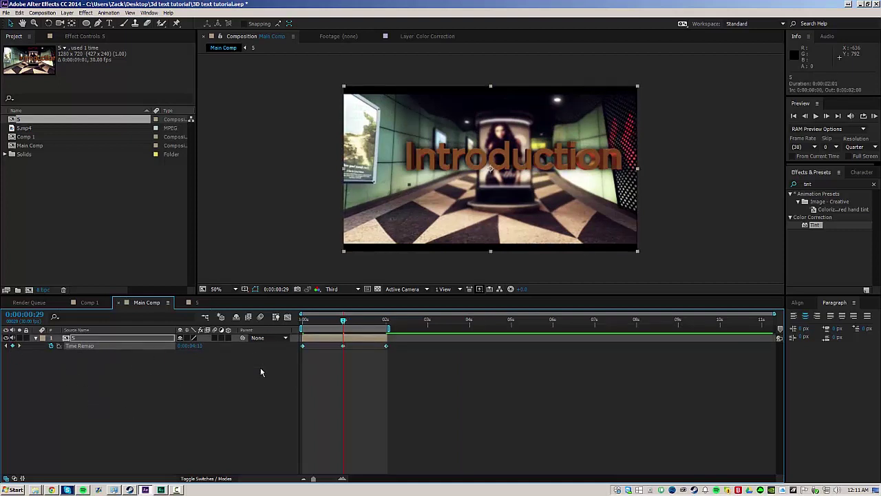
{"action": "left_click", "coordinate": [287, 317]}
{"action": "left_click", "coordinate": [639, 468]}
{"action": "left_click_drag", "start_coordinate": [445, 376], "coordinate": [348, 342]}
{"action": "left_click", "coordinate": [628, 468]}
{"action": "left_click", "coordinate": [617, 468]}
{"action": "left_click", "coordinate": [358, 407]}
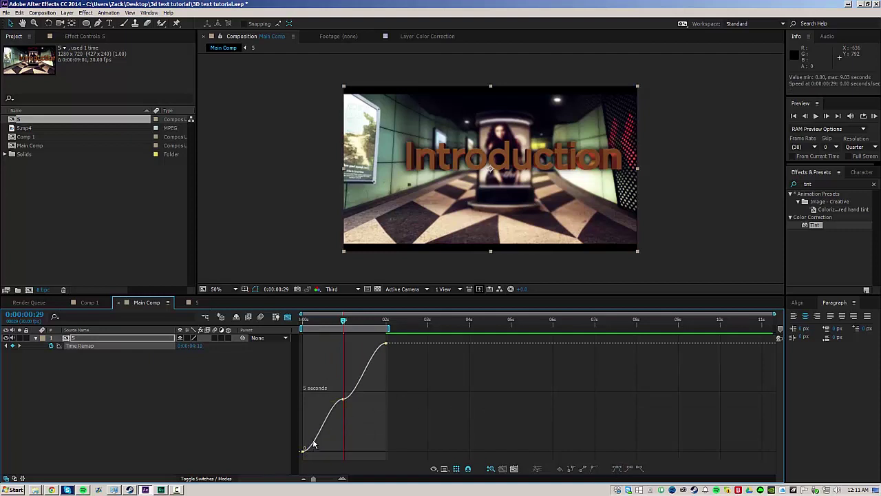
Step: Reshape the Time Remap curve to run fast at both ends and slower around the middle keyframe, then leave the graph editor
{"action": "mouse_move", "coordinate": [307, 441]}
{"action": "left_mouse_down"}
{"action": "mouse_move", "coordinate": [291, 468]}
{"action": "mouse_move", "coordinate": [325, 406]}
{"action": "mouse_move", "coordinate": [309, 426]}
{"action": "left_mouse_up"}
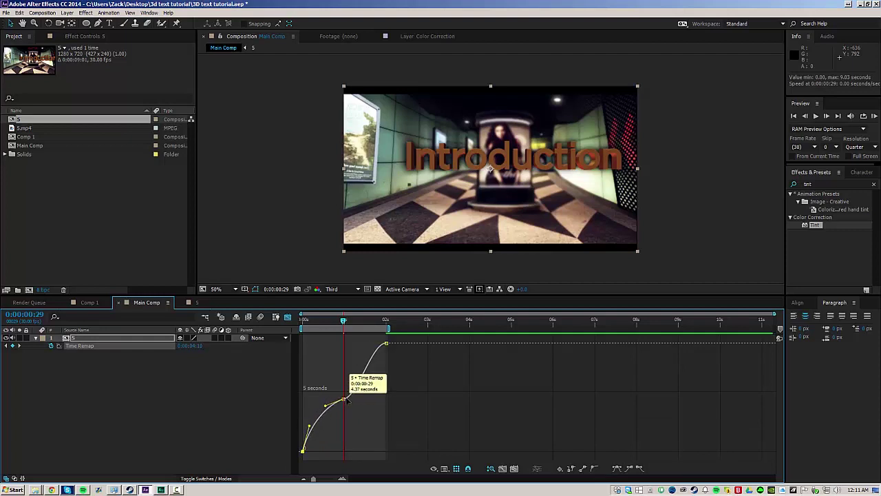
{"action": "left_click", "coordinate": [344, 398]}
{"action": "left_click_drag", "start_coordinate": [356, 399], "coordinate": [358, 391]}
{"action": "left_click_drag", "start_coordinate": [372, 343], "coordinate": [362, 393]}
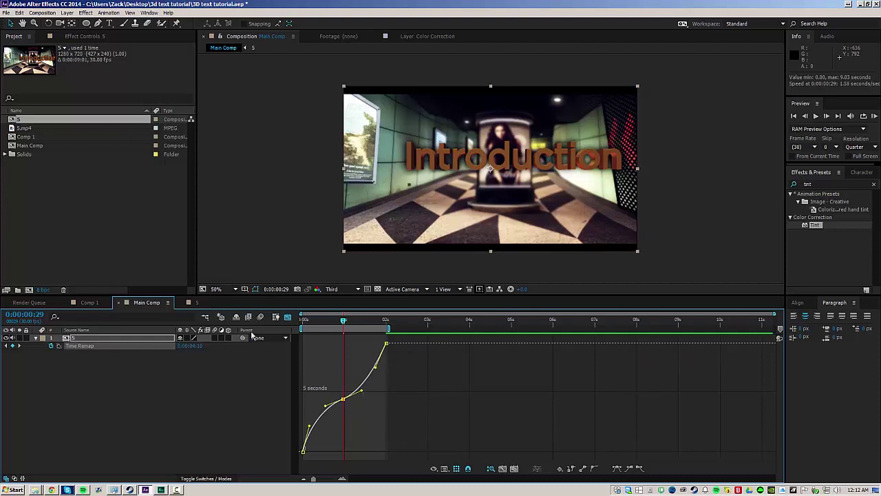
{"action": "left_click", "coordinate": [288, 317]}
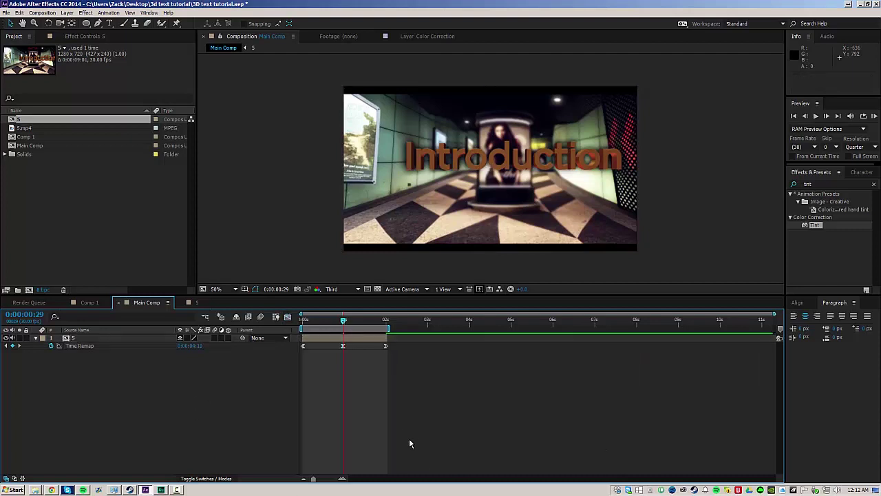
Step: Pre-compose all layers of the 5 composition together, moving all attributes into the new composition
{"action": "double_click", "coordinate": [365, 341]}
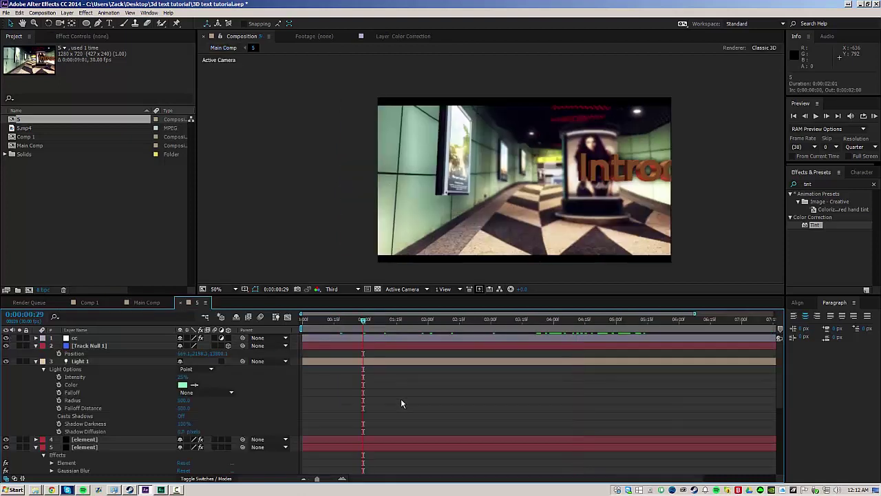
{"action": "key", "text": "ctrl+a"}
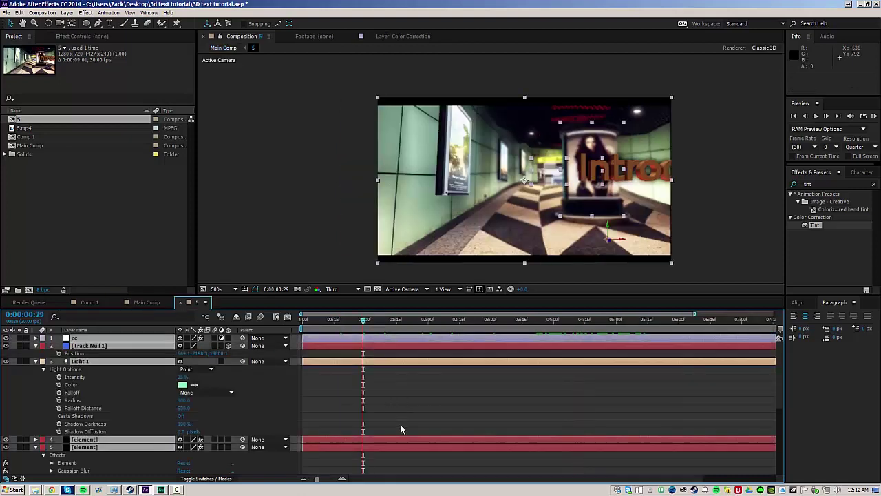
{"action": "key", "text": "ctrl+shift+c"}
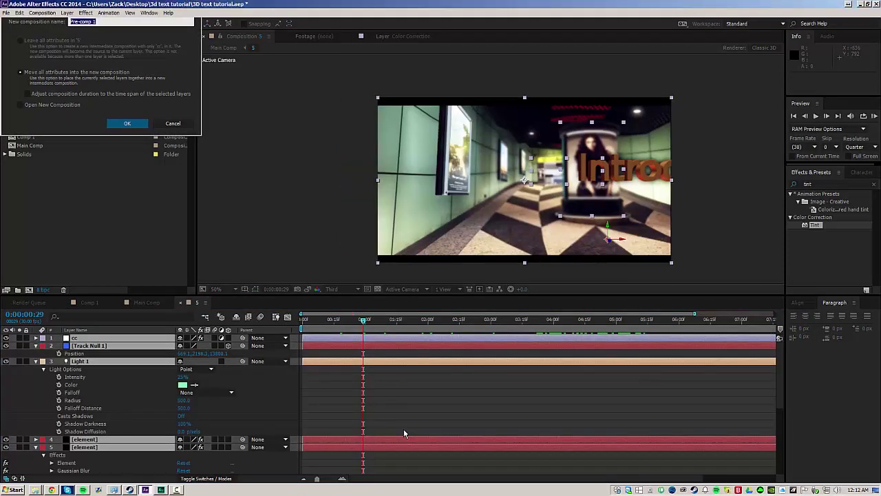
{"action": "key", "text": "Return"}
Step: Scale the pre-composed layer in the 5 composition to 110%
{"action": "left_click", "coordinate": [317, 340]}
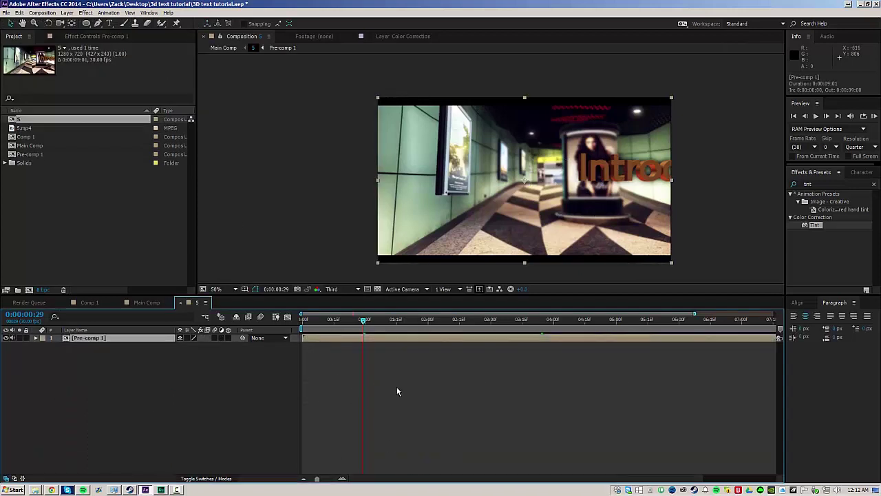
{"action": "key", "text": "s"}
{"action": "left_click_drag", "start_coordinate": [191, 346], "coordinate": [198, 345]}
{"action": "left_click", "coordinate": [182, 384]}
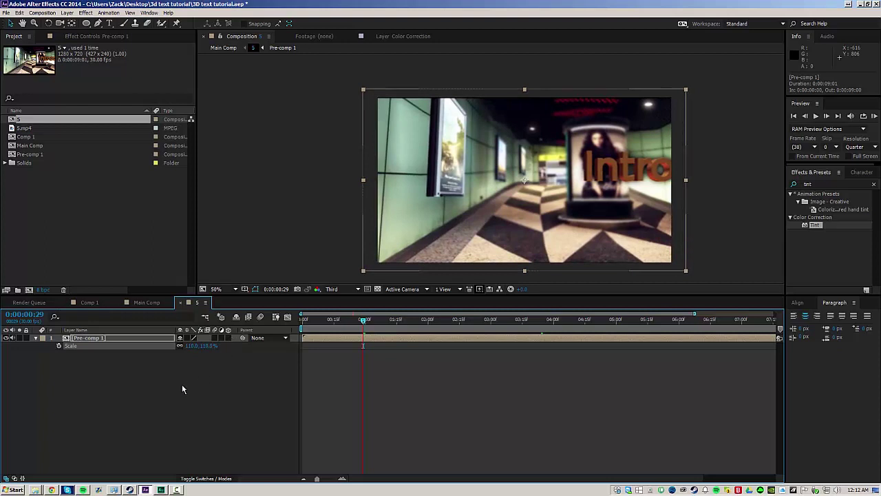
Step: Show the Pre-comp 1 layer's Position alongside Scale and add the expression wiggle(.5,50) to it
{"action": "left_click", "coordinate": [102, 341]}
{"action": "key", "text": "shift+p"}
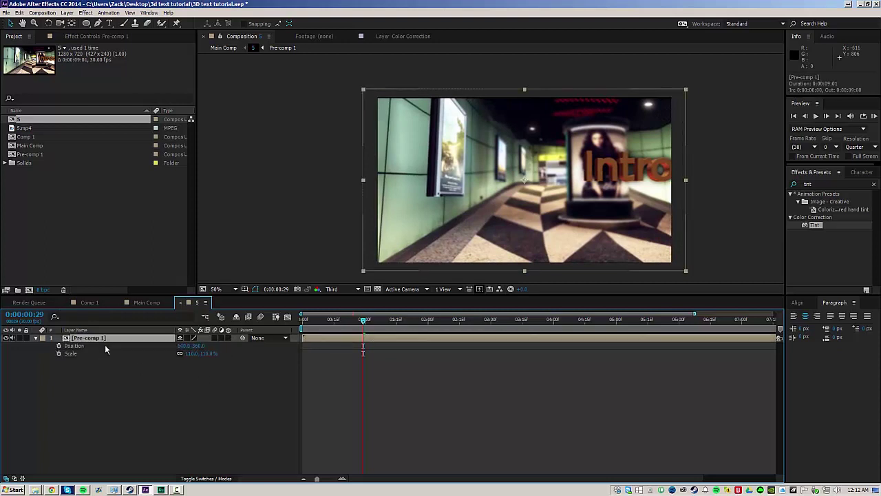
{"action": "left_click", "coordinate": [59, 345], "text": "alt"}
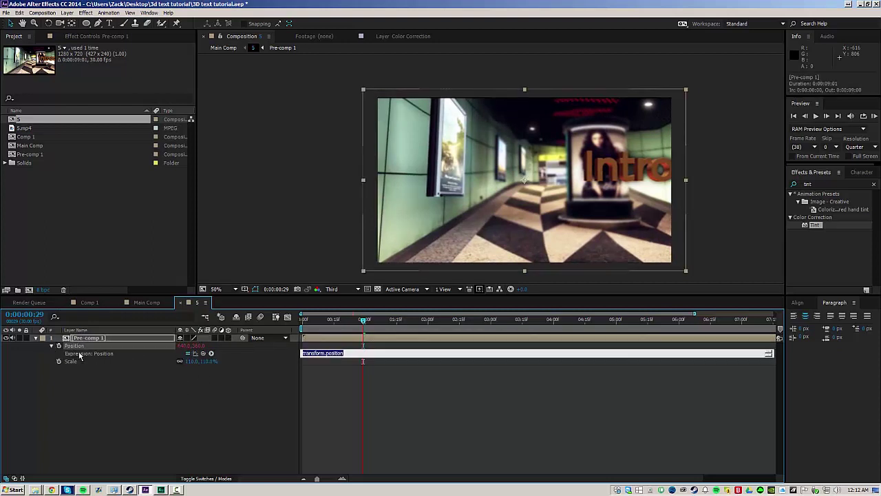
{"action": "type", "text": "wiggle(.5,50"}
{"action": "left_click", "coordinate": [127, 390]}
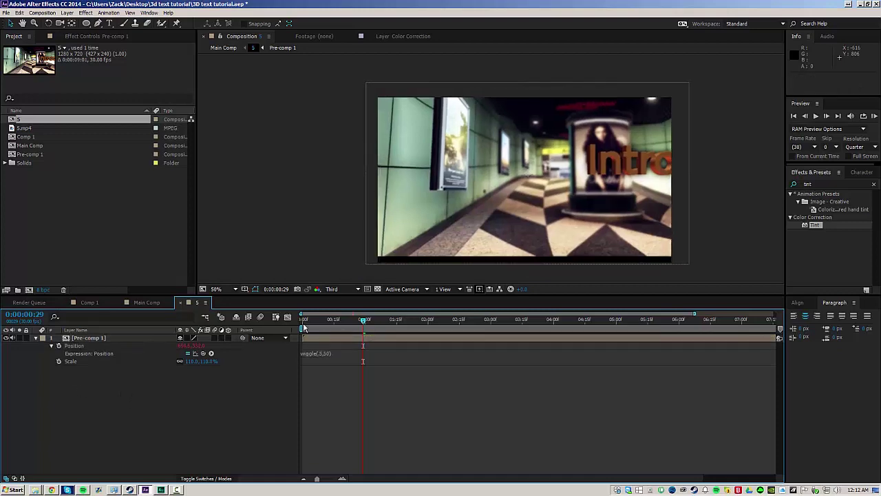
Step: Check the wiggle motion by scrubbing the 5 composition and RAM-previewing Main Comp
{"action": "left_click_drag", "start_coordinate": [363, 321], "coordinate": [437, 330]}
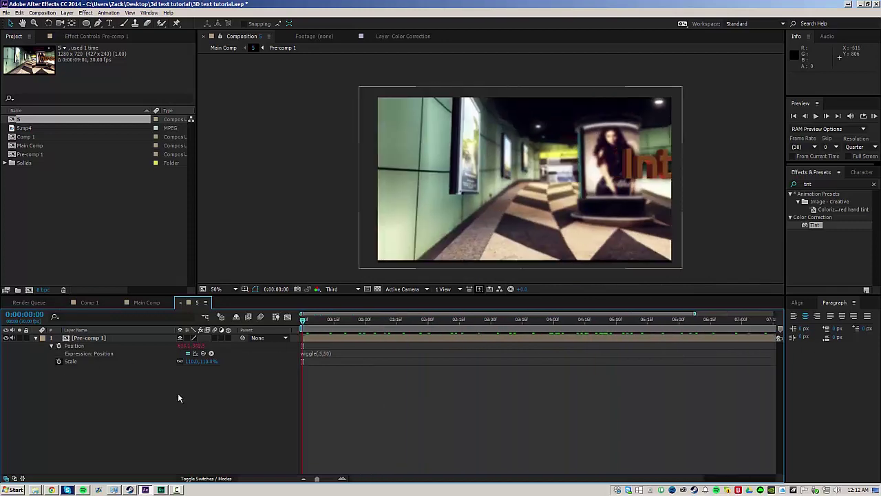
{"action": "left_click", "coordinate": [89, 303]}
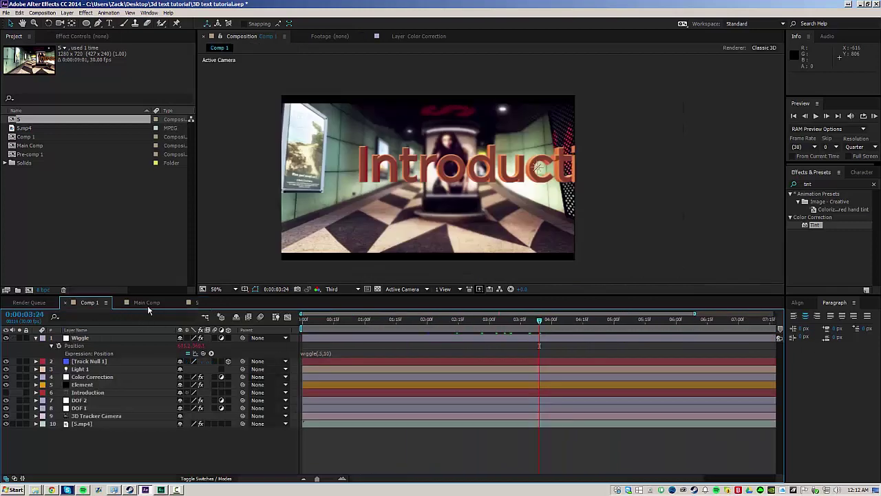
{"action": "left_click", "coordinate": [146, 302]}
{"action": "key", "text": "KP_0"}
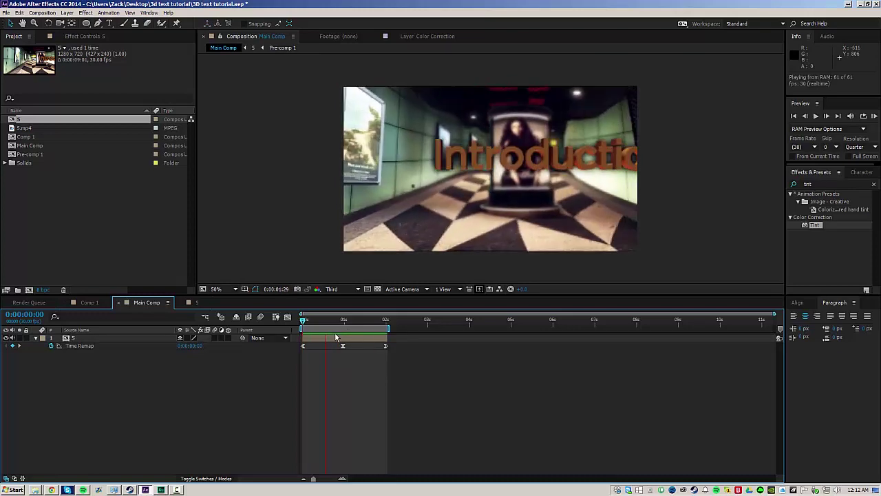
{"action": "left_click", "coordinate": [334, 333]}
Step: Reduce the wiggle amount in the Pre-comp 1 layer's Position expression so it reads wiggle(.5,20)
{"action": "left_click", "coordinate": [192, 303]}
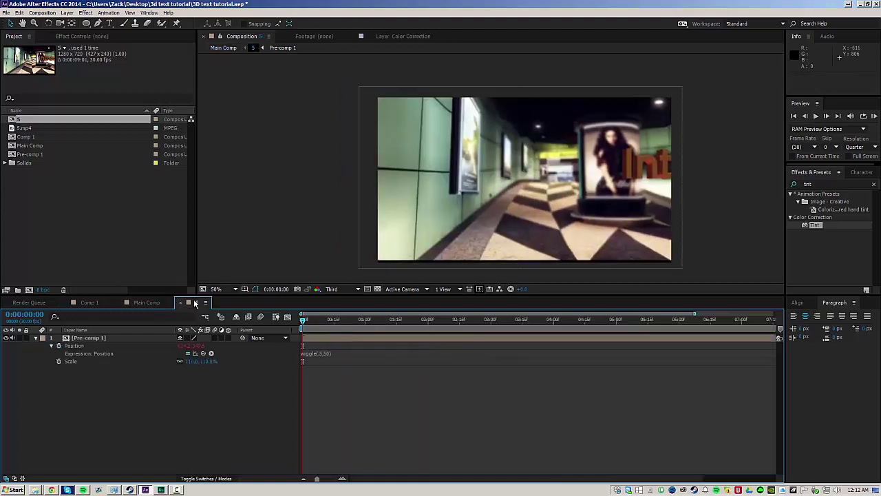
{"action": "left_click", "coordinate": [318, 354]}
{"action": "left_click", "coordinate": [329, 353]}
{"action": "key", "text": "BackSpace"}
{"action": "type", "text": "20"}
{"action": "left_click", "coordinate": [396, 387]}
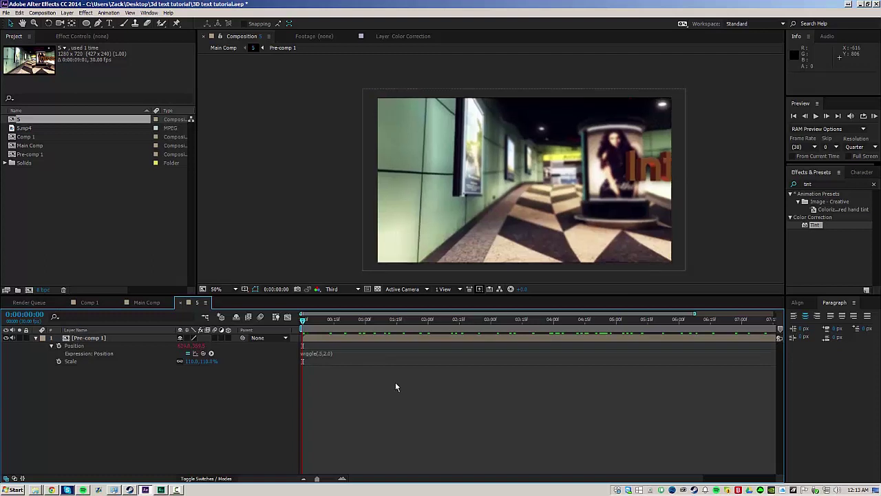
{"action": "left_click", "coordinate": [318, 353]}
{"action": "left_click", "coordinate": [331, 353]}
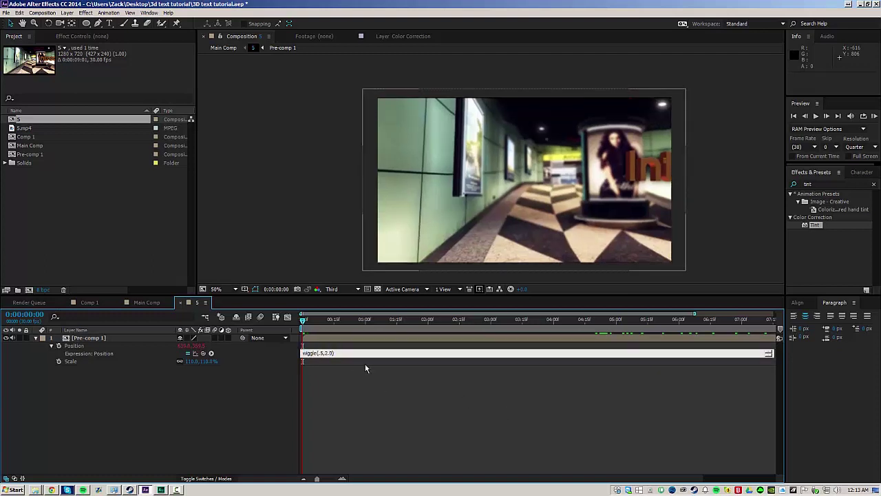
{"action": "key", "text": "BackSpace"}
{"action": "left_click", "coordinate": [342, 400]}
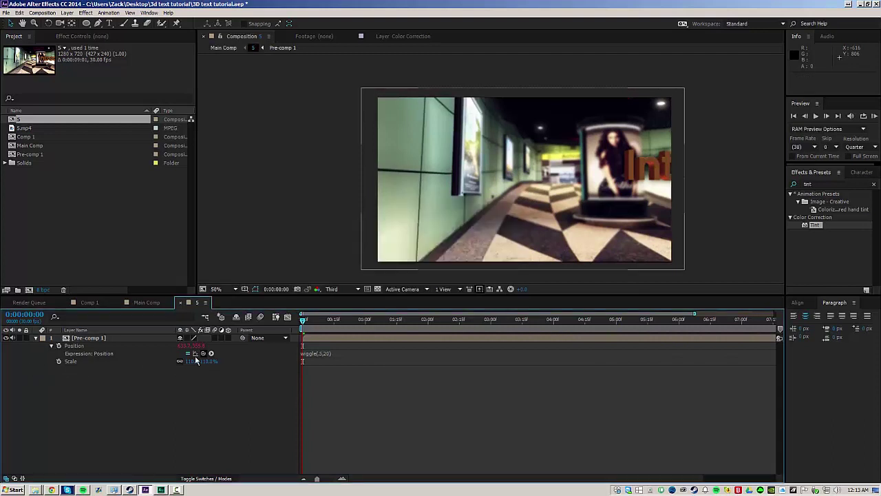
Step: Scale the Pre-comp 1 layer to 114% and keyframe its Rotation at -2.2° at 0:00:00:00
{"action": "left_click_drag", "start_coordinate": [193, 361], "coordinate": [197, 361]}
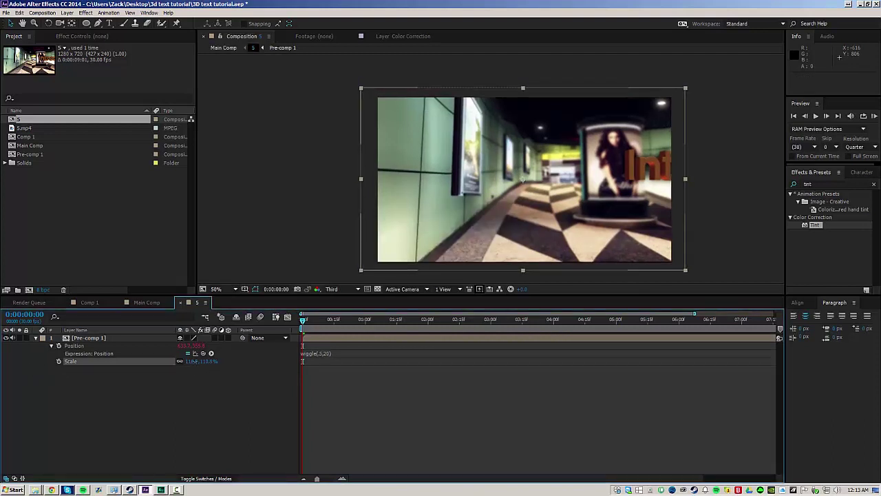
{"action": "left_click", "coordinate": [117, 339]}
{"action": "key", "text": "shift+r"}
{"action": "left_click", "coordinate": [59, 369]}
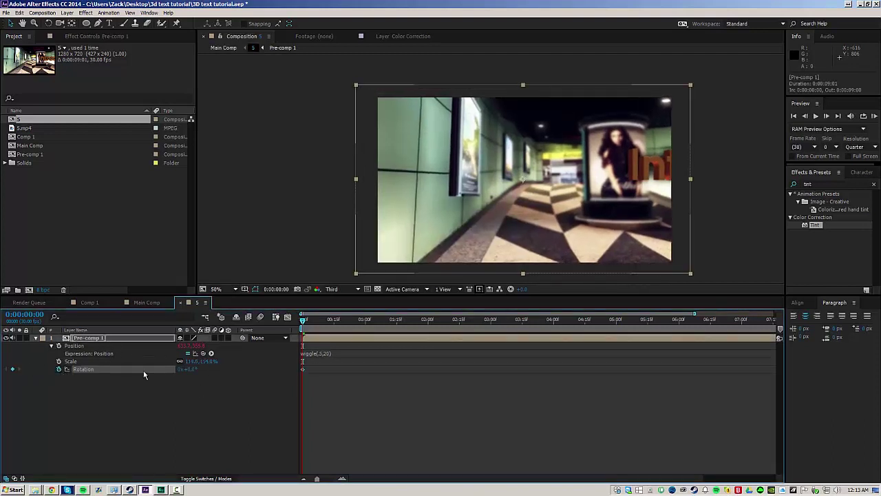
{"action": "left_click_drag", "start_coordinate": [192, 369], "coordinate": [178, 369]}
Step: Add an end Rotation keyframe of +1.8° to the Pre-comp 1 layer at 0:00:09:00
{"action": "left_click_drag", "start_coordinate": [332, 315], "coordinate": [336, 318]}
{"action": "key", "text": "End"}
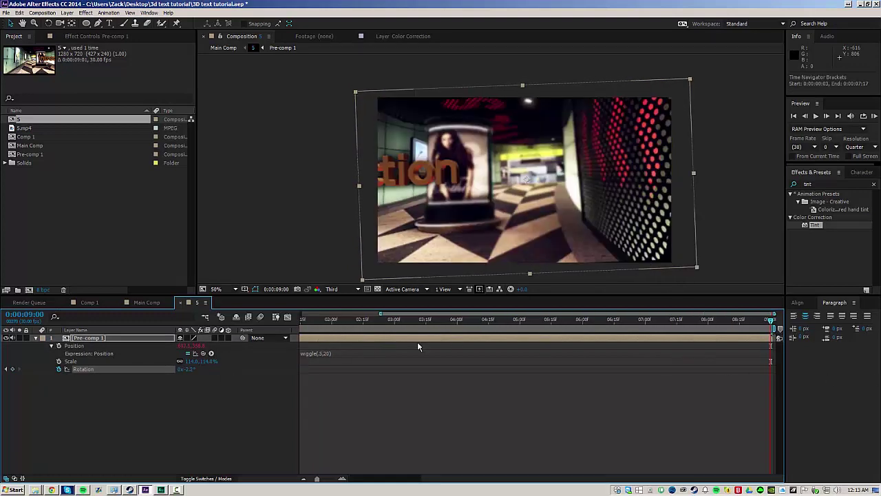
{"action": "left_click_drag", "start_coordinate": [191, 369], "coordinate": [219, 369]}
{"action": "left_click", "coordinate": [338, 425]}
Step: RAM-preview Main Comp to check the time-remapped shot with the added rotation and gentler wiggle
{"action": "left_click", "coordinate": [91, 302]}
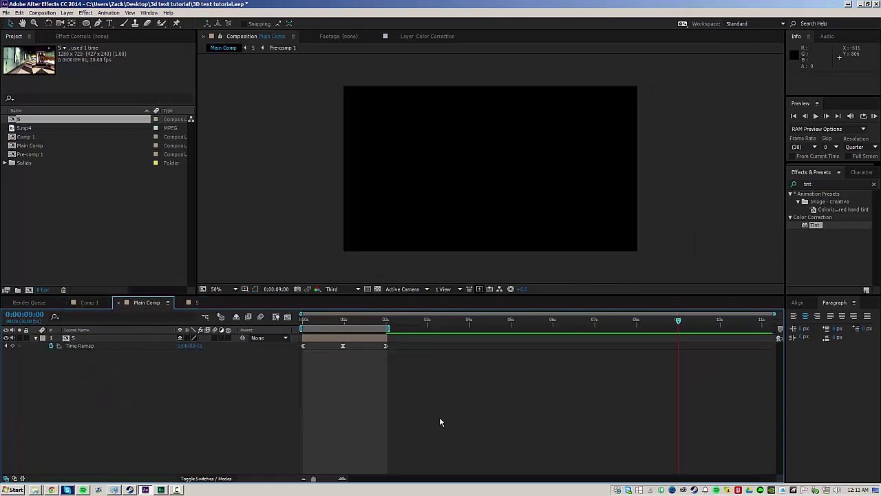
{"action": "key", "text": "KP_0"}
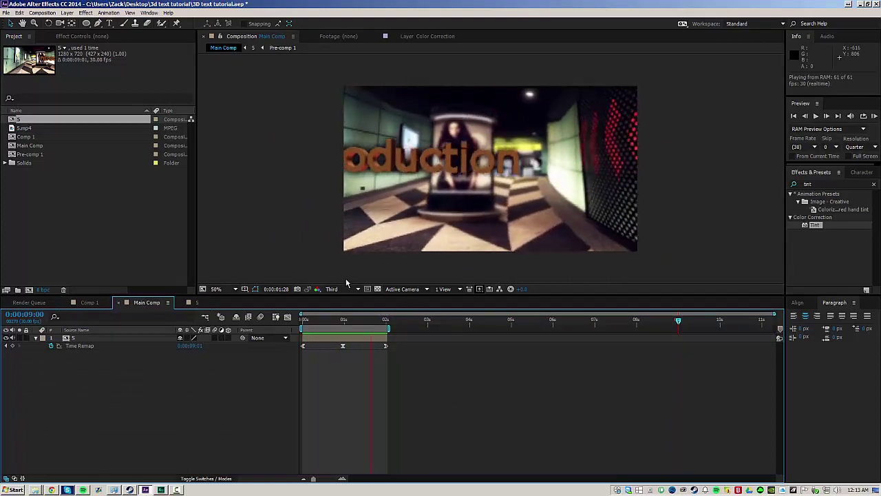
{"action": "key", "text": "space"}
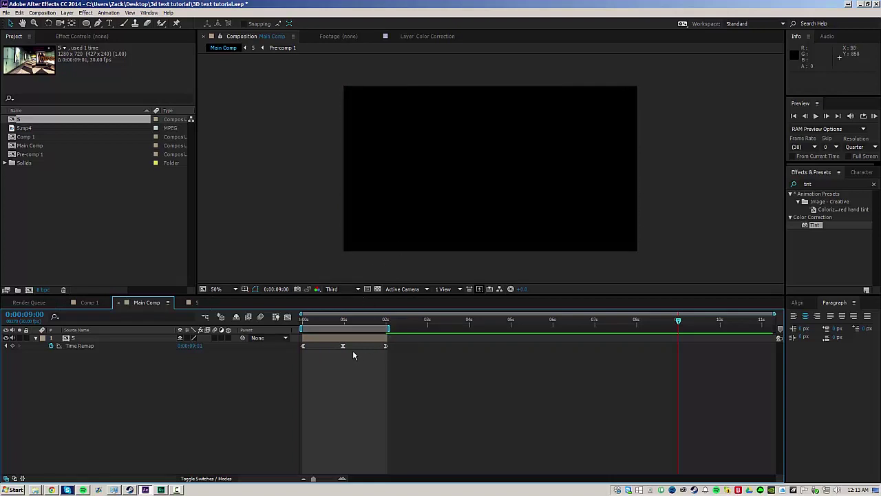
{"action": "left_click_drag", "start_coordinate": [417, 363], "coordinate": [261, 340]}
{"action": "left_click", "coordinate": [258, 363]}
Step: Scrub through Comp 1 to examine how the light moves across the 3D Introduction text
{"action": "left_click", "coordinate": [88, 302]}
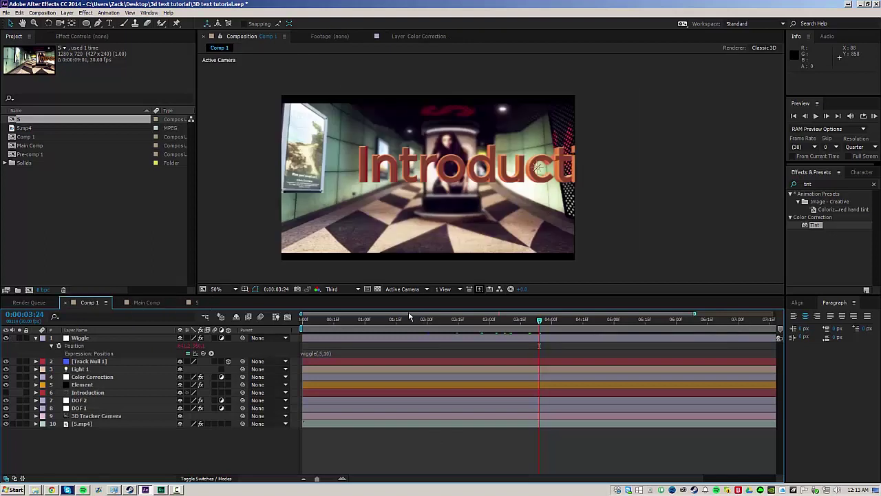
{"action": "left_click_drag", "start_coordinate": [369, 322], "coordinate": [612, 321]}
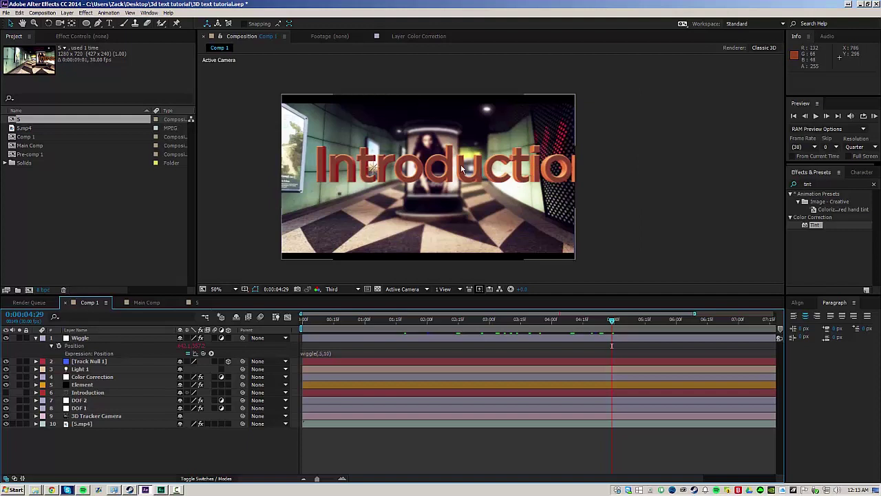
{"action": "left_click_drag", "start_coordinate": [400, 321], "coordinate": [567, 344]}
{"action": "left_click", "coordinate": [601, 322]}
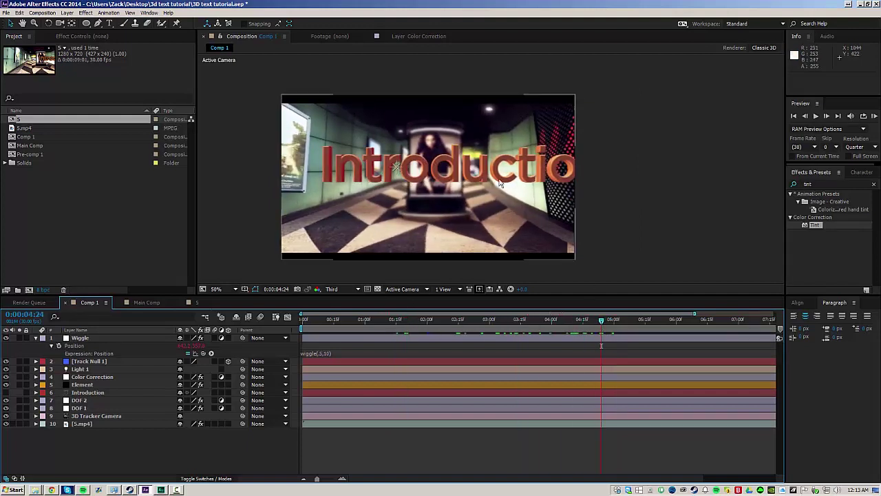
{"action": "left_click", "coordinate": [67, 12]}
{"action": "left_click", "coordinate": [67, 13]}
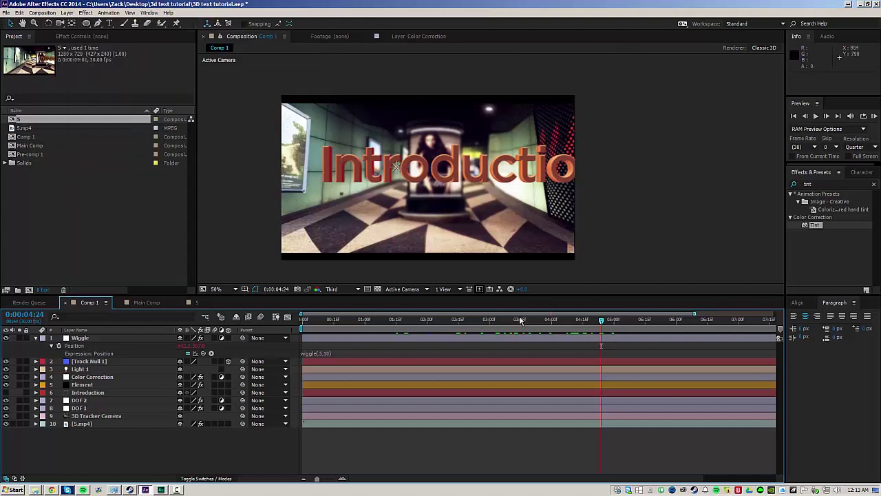
{"action": "left_click_drag", "start_coordinate": [519, 320], "coordinate": [550, 316]}
{"action": "left_click", "coordinate": [660, 320]}
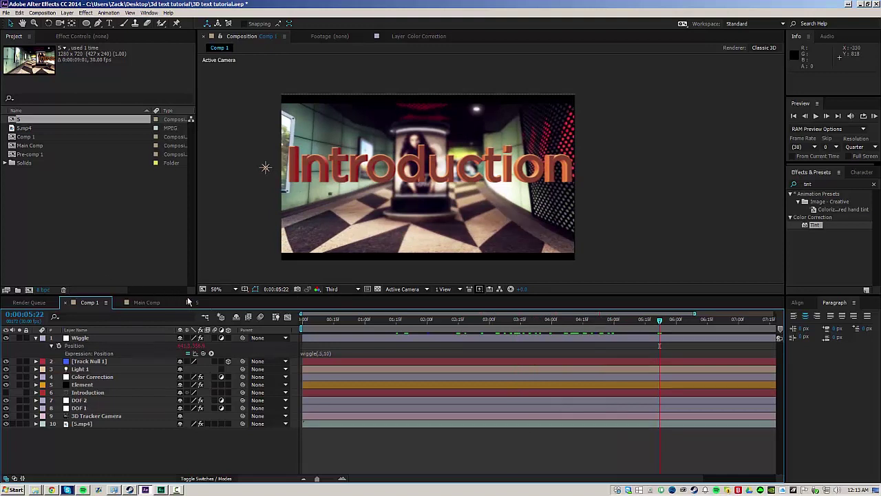
Step: Return to the 5 composition and move to its first frame
{"action": "left_click", "coordinate": [190, 302]}
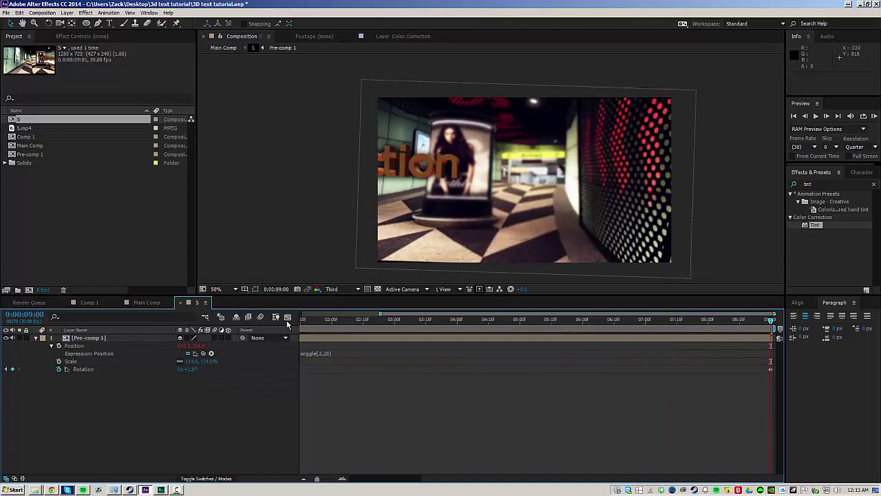
{"action": "key", "text": "Home"}
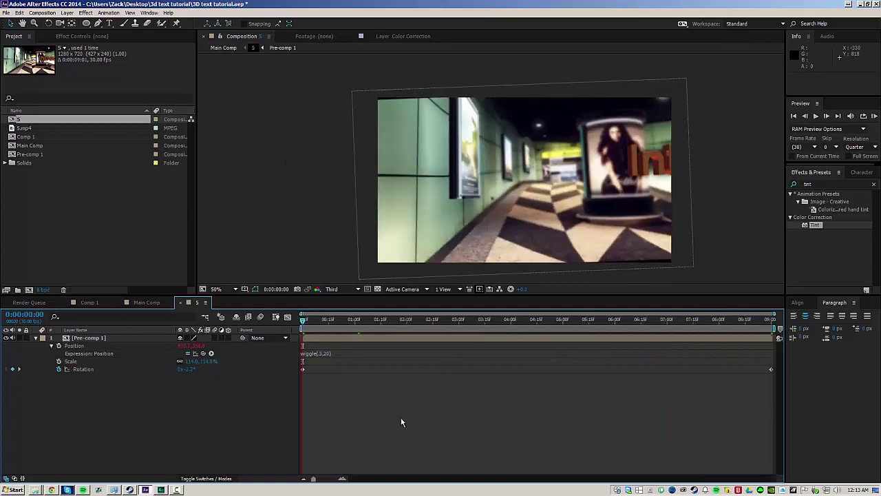